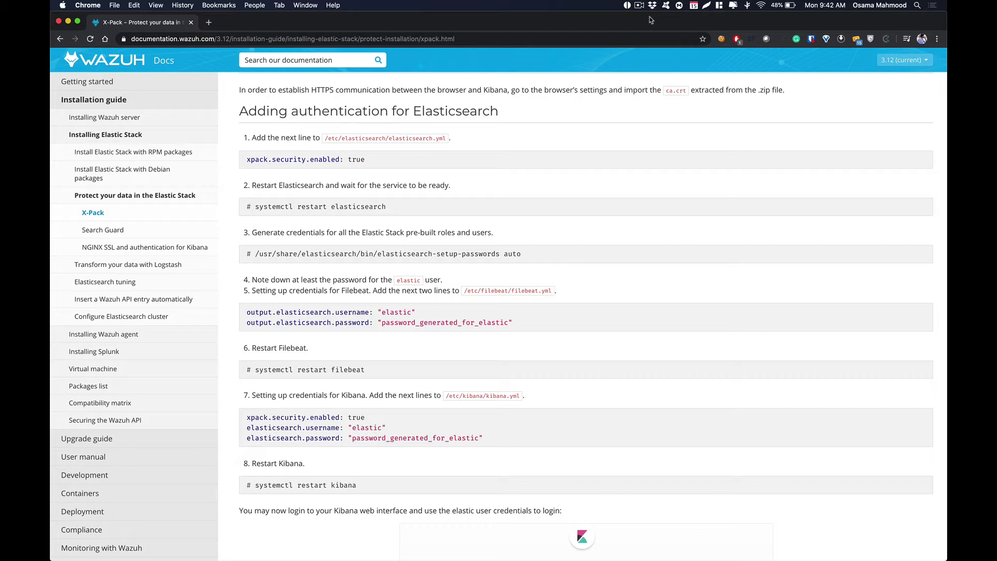
- Switch to Safari to open the Wazuh app in Kibana, and return to the X-Pack documentation in Chrome
{"action": "key", "text": "super+Tab"}
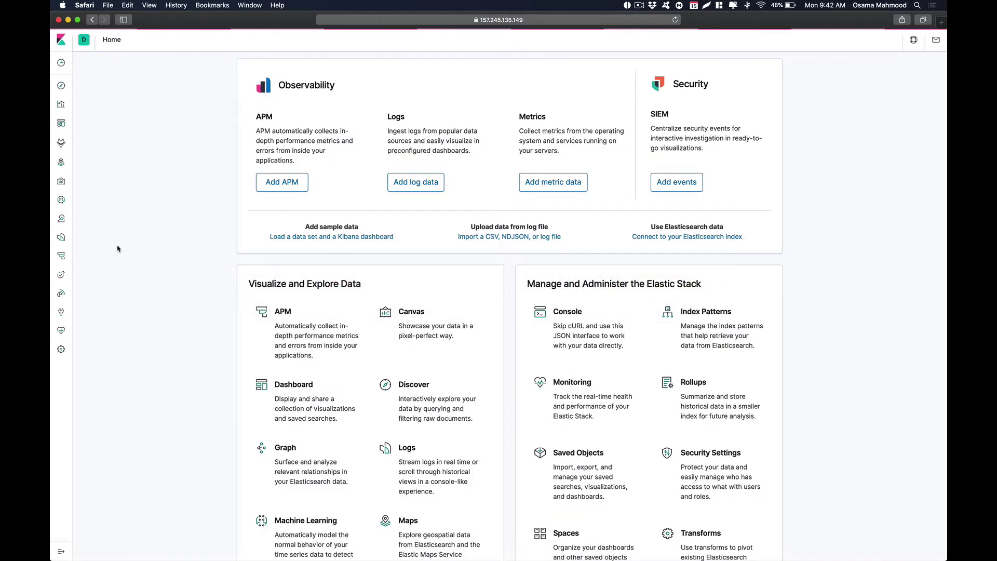
{"action": "left_click", "coordinate": [64, 143]}
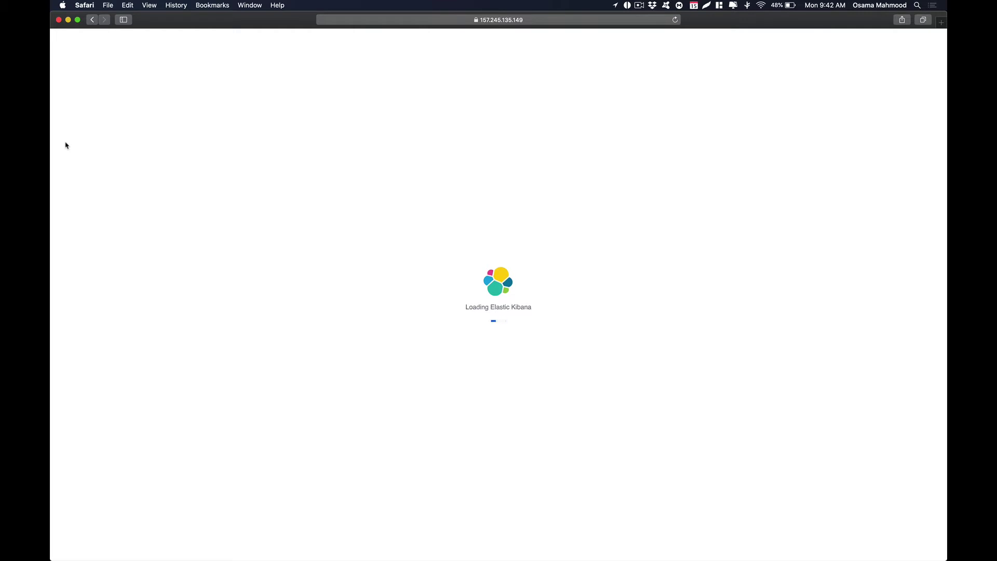
{"action": "key", "text": "super+Tab"}
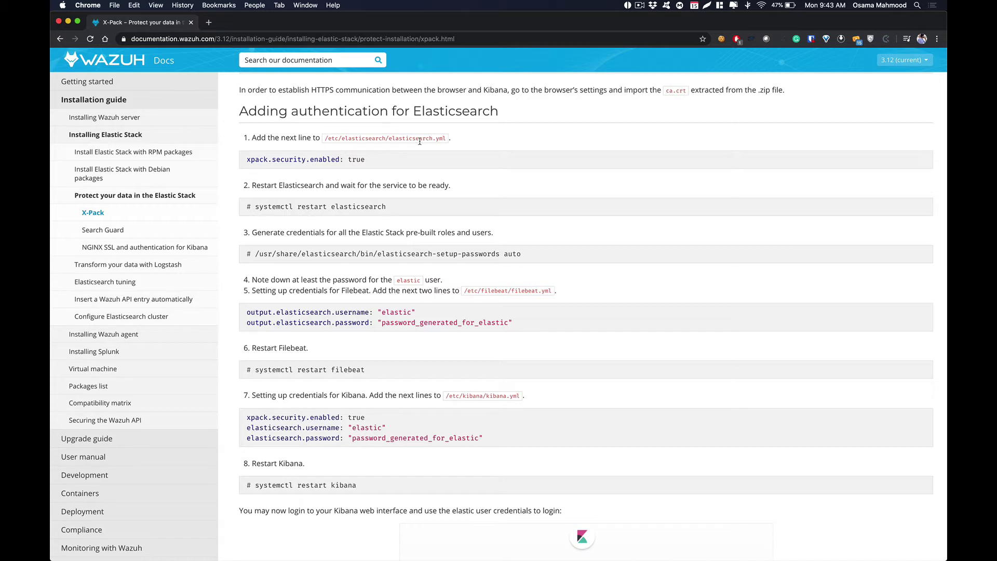
- Switch to the Termius terminal, place it below the documentation steps and open /etc/elasticsearch/elasticsearch.yml in nano
{"action": "key", "text": "super+Tab"}
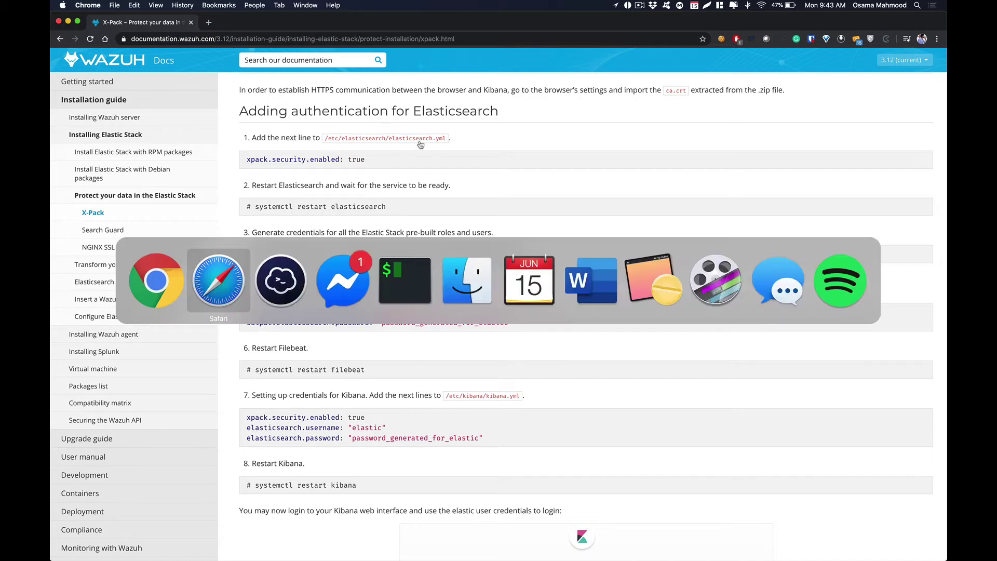
{"action": "key", "text": "super+Tab"}
{"action": "left_click_drag", "start_coordinate": [399, 161], "coordinate": [402, 224]}
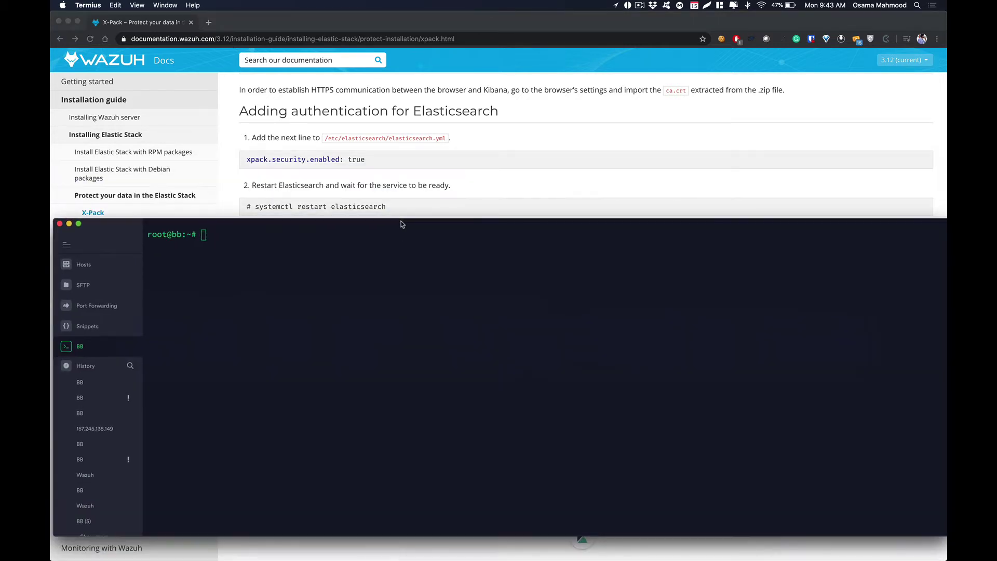
{"action": "left_click", "coordinate": [386, 269]}
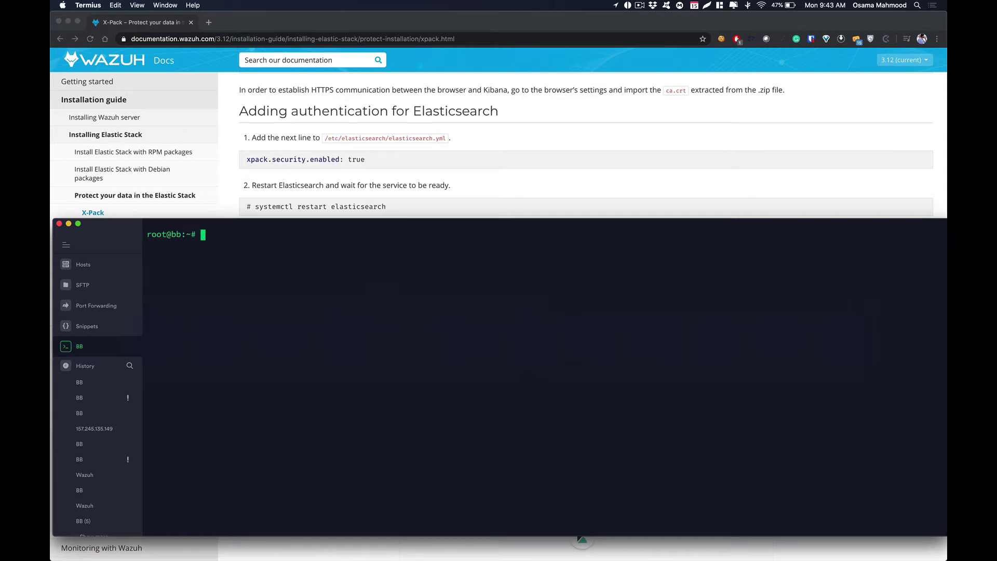
{"action": "type", "text": "nano /etc/elasticsearch/"}
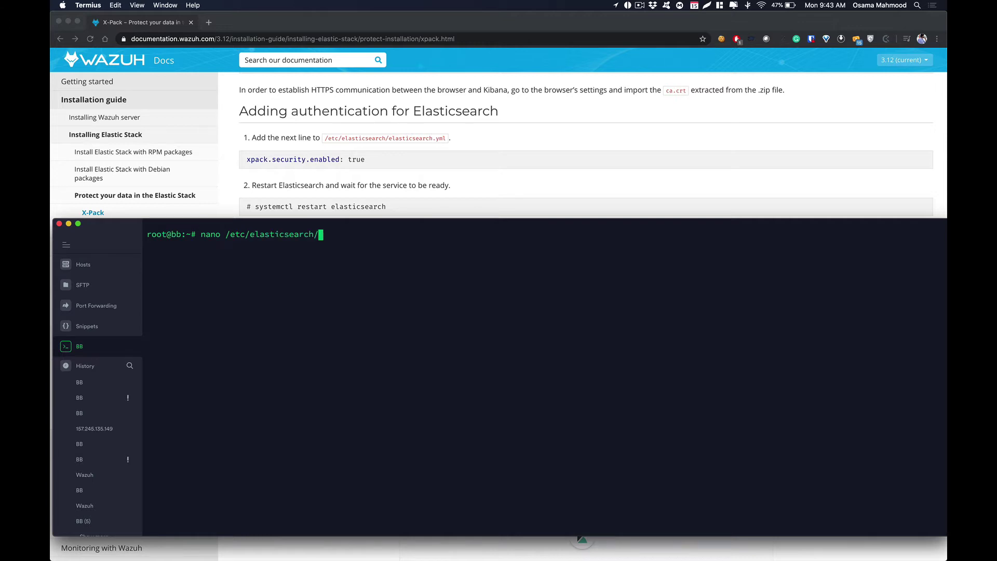
{"action": "type", "text": "elasticsearch.yml"}
{"action": "key", "text": "Return"}
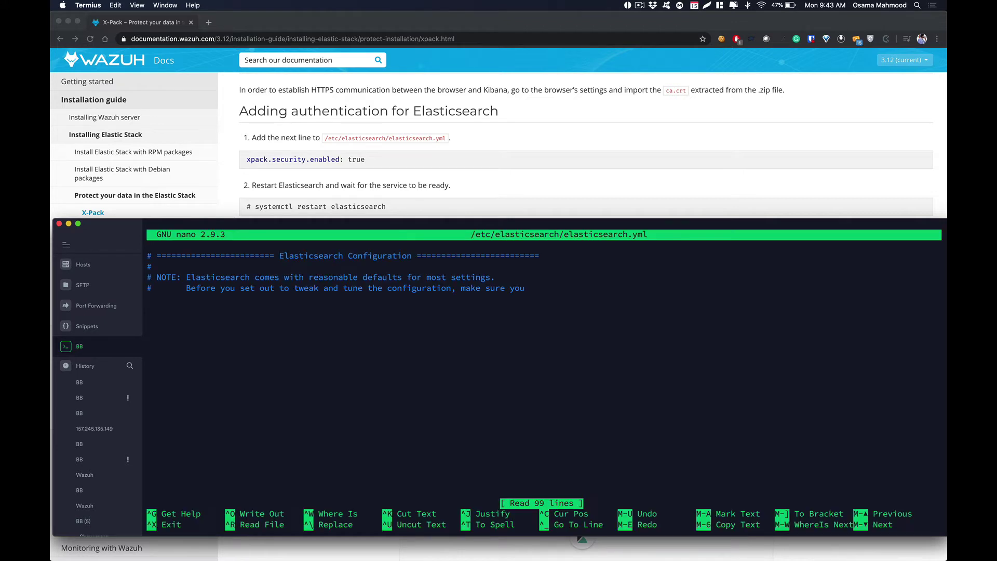
- Add the line "xpack.security.enable: true" between the transport and HTTP SSL settings, and save elasticsearch.yml
{"action": "key", "text": "Down"}
{"action": "key", "text": "Down"}
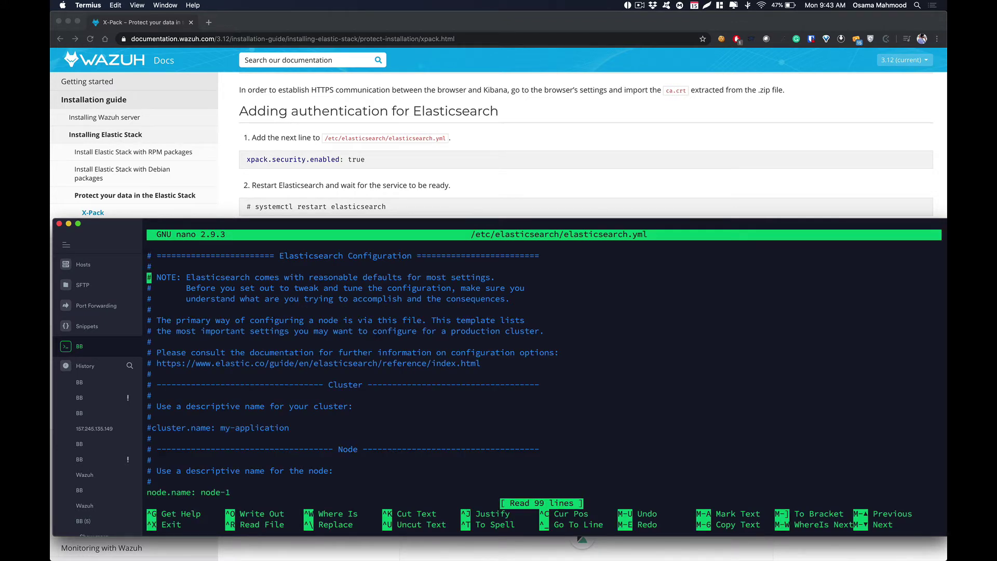
{"action": "key", "text": "Down"}
{"action": "key", "text": "Down"}
{"action": "key", "text": "Down"}
{"action": "key", "text": "Down"}
{"action": "key", "text": "Down"}
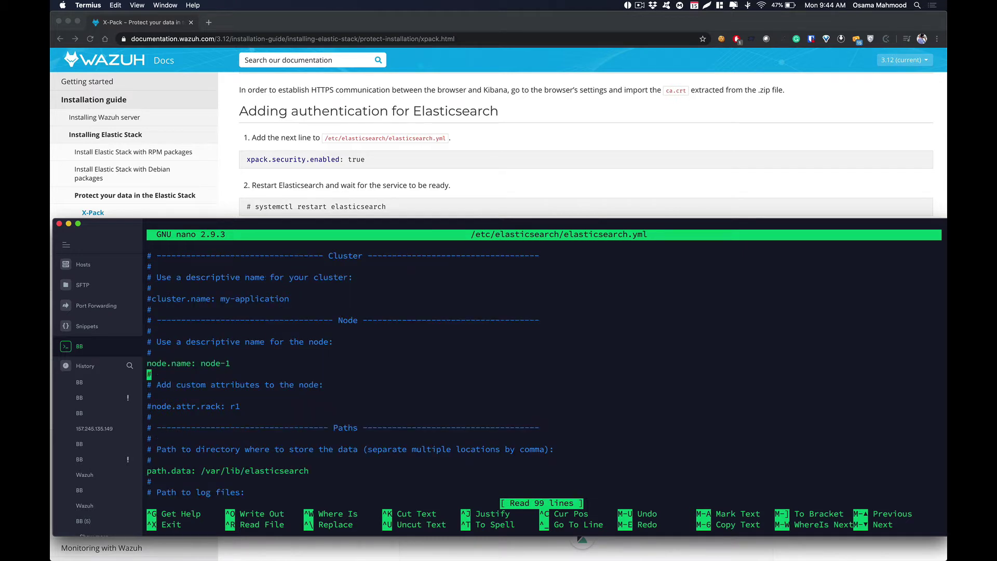
{"action": "key", "text": "Down"}
{"action": "key", "text": "Down"}
{"action": "key", "text": "Down"}
{"action": "key", "text": "Down"}
{"action": "key", "text": "Down"}
{"action": "key", "text": "Down"}
{"action": "key", "text": "Down"}
{"action": "key", "text": "Down"}
{"action": "key", "text": "Down"}
{"action": "key", "text": "Down"}
{"action": "key", "text": "Down"}
{"action": "key", "text": "Down"}
{"action": "key", "text": "Down"}
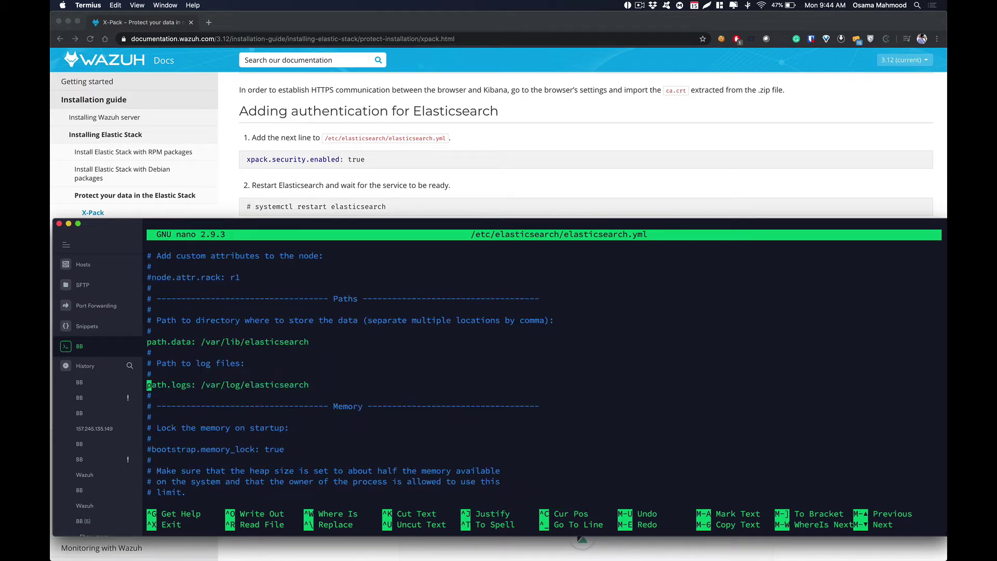
{"action": "key", "text": "Down"}
{"action": "key", "text": "Down"}
{"action": "key", "text": "Down"}
{"action": "key", "text": "Down"}
{"action": "key", "text": "Down"}
{"action": "key", "text": "Down"}
{"action": "key", "text": "Down"}
{"action": "key", "text": "Down"}
{"action": "key", "text": "Down"}
{"action": "key", "text": "Down"}
{"action": "key", "text": "Down"}
{"action": "key", "text": "Down"}
{"action": "key", "text": "Down"}
{"action": "key", "text": "Down"}
{"action": "key", "text": "Down"}
{"action": "key", "text": "Down"}
{"action": "key", "text": "Down"}
{"action": "key", "text": "Down"}
{"action": "key", "text": "Down"}
{"action": "key", "text": "Down"}
{"action": "key", "text": "Down"}
{"action": "key", "text": "Down"}
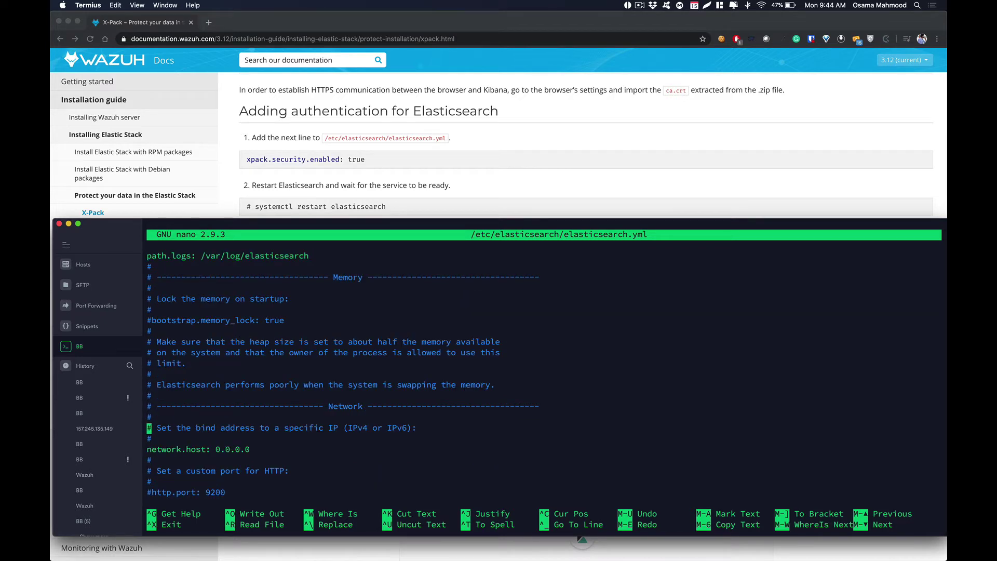
{"action": "key", "text": "Down"}
{"action": "key", "text": "Down"}
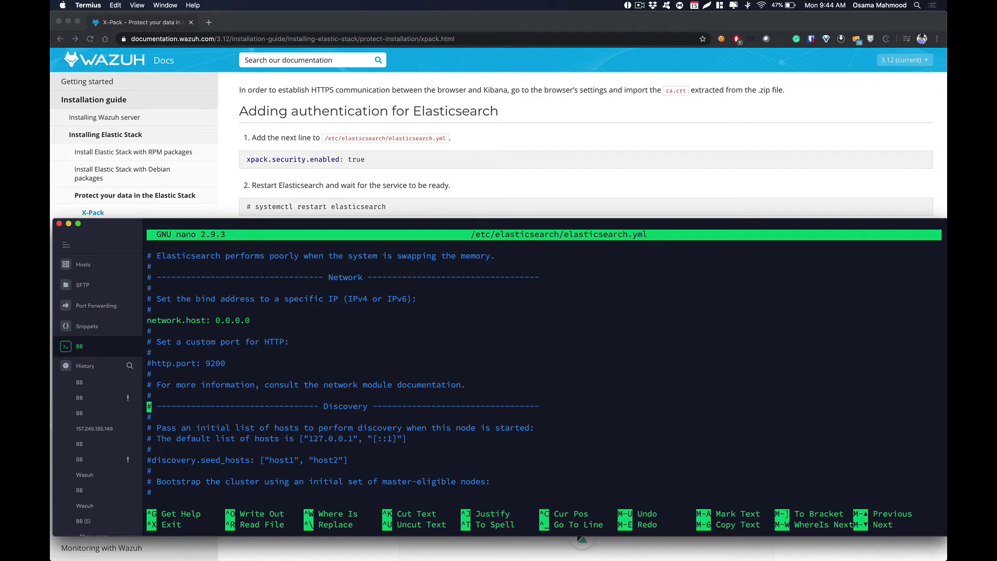
{"action": "key", "text": "Down"}
{"action": "key", "text": "Down"}
{"action": "key", "text": "Down"}
{"action": "key", "text": "Down"}
{"action": "key", "text": "Down"}
{"action": "key", "text": "Down"}
{"action": "key", "text": "Down"}
{"action": "key", "text": "Down"}
{"action": "key", "text": "Down"}
{"action": "key", "text": "Down"}
{"action": "key", "text": "Down"}
{"action": "key", "text": "Down"}
{"action": "key", "text": "Down"}
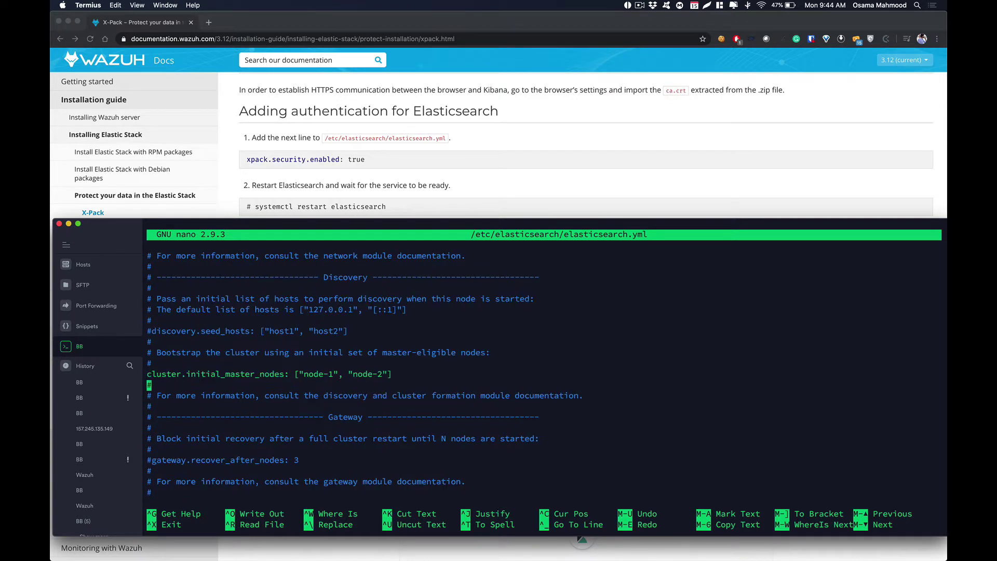
{"action": "key", "text": "Down"}
{"action": "key", "text": "Down"}
{"action": "key", "text": "Down"}
{"action": "key", "text": "Down"}
{"action": "key", "text": "Down"}
{"action": "key", "text": "Down"}
{"action": "key", "text": "Down"}
{"action": "key", "text": "Down"}
{"action": "key", "text": "Down"}
{"action": "key", "text": "Down"}
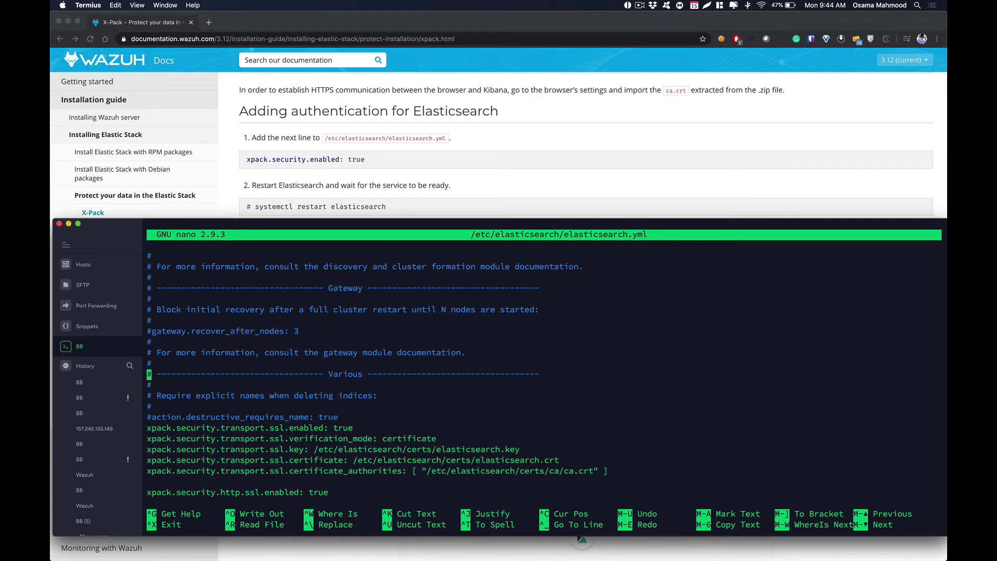
{"action": "key", "text": "Down"}
{"action": "key", "text": "Down"}
{"action": "key", "text": "Down"}
{"action": "key", "text": "Down"}
{"action": "key", "text": "Down"}
{"action": "key", "text": "Down"}
{"action": "key", "text": "Down"}
{"action": "key", "text": "Down"}
{"action": "key", "text": "Down"}
{"action": "key", "text": "Down"}
{"action": "key", "text": "Down"}
{"action": "key", "text": "Down"}
{"action": "key", "text": "Down"}
{"action": "key", "text": "Down"}
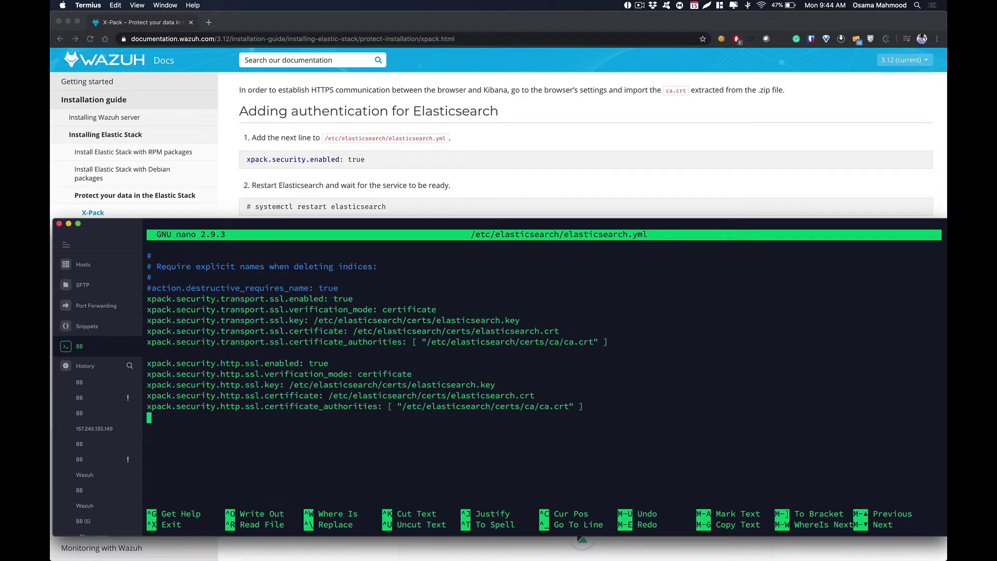
{"action": "key", "text": "Up"}
{"action": "key", "text": "Up"}
{"action": "key", "text": "Up"}
{"action": "key", "text": "Up"}
{"action": "key", "text": "Up"}
{"action": "key", "text": "Up"}
{"action": "key", "text": "Up"}
{"action": "key", "text": "Up"}
{"action": "key", "text": "Down"}
{"action": "key", "text": "Down"}
{"action": "type", "text": "xpack.securtiy"}
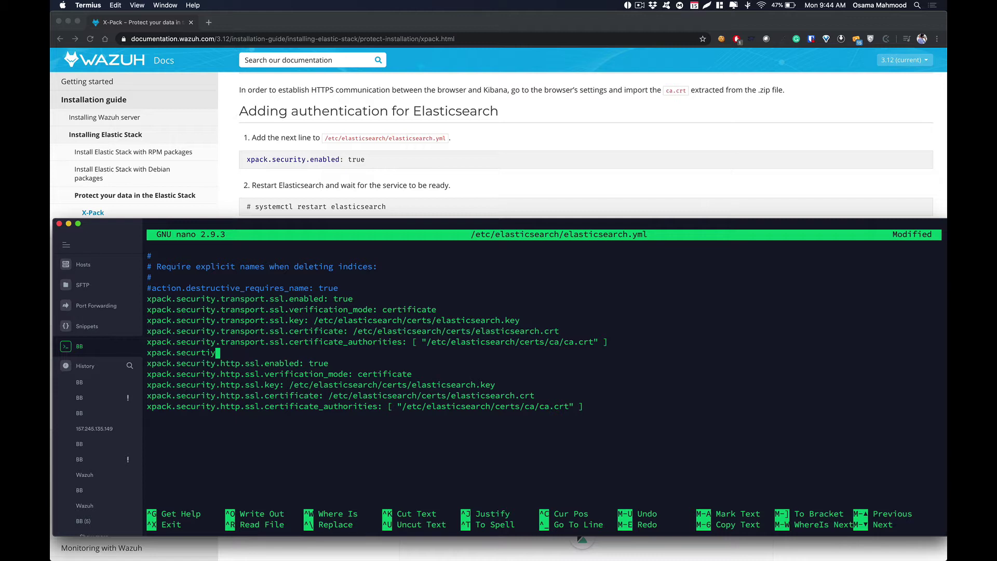
{"action": "key", "text": "BackSpace"}
{"action": "key", "text": "BackSpace"}
{"action": "key", "text": "BackSpace"}
{"action": "type", "text": "ity.enable: true"}
{"action": "key", "text": "ctrl+x"}
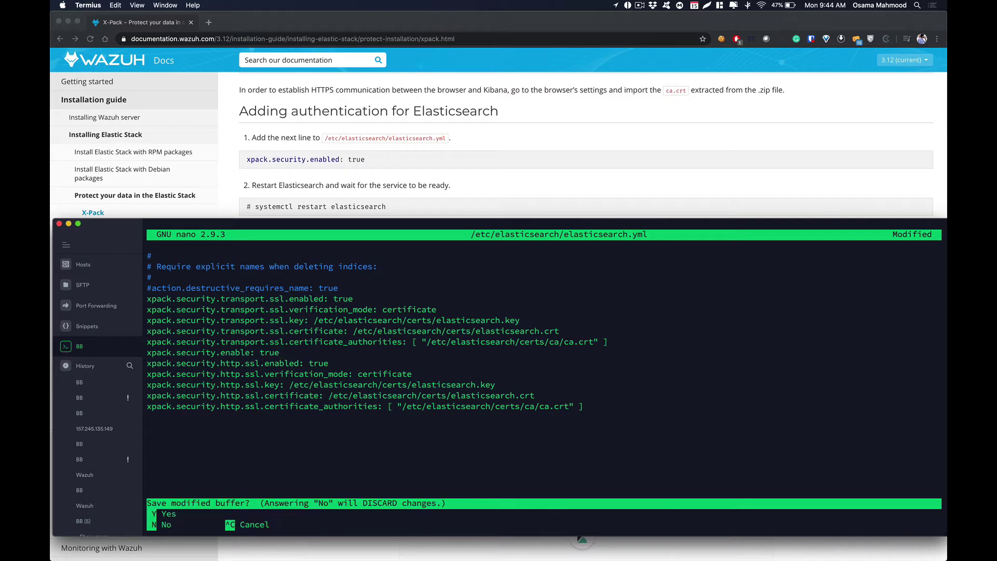
{"action": "key", "text": "y"}
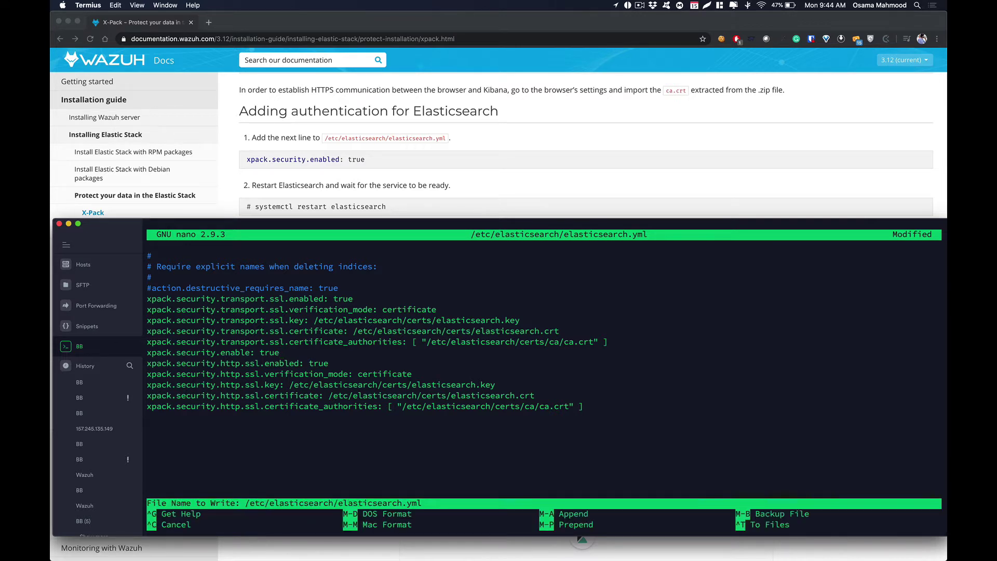
{"action": "key", "text": "Return"}
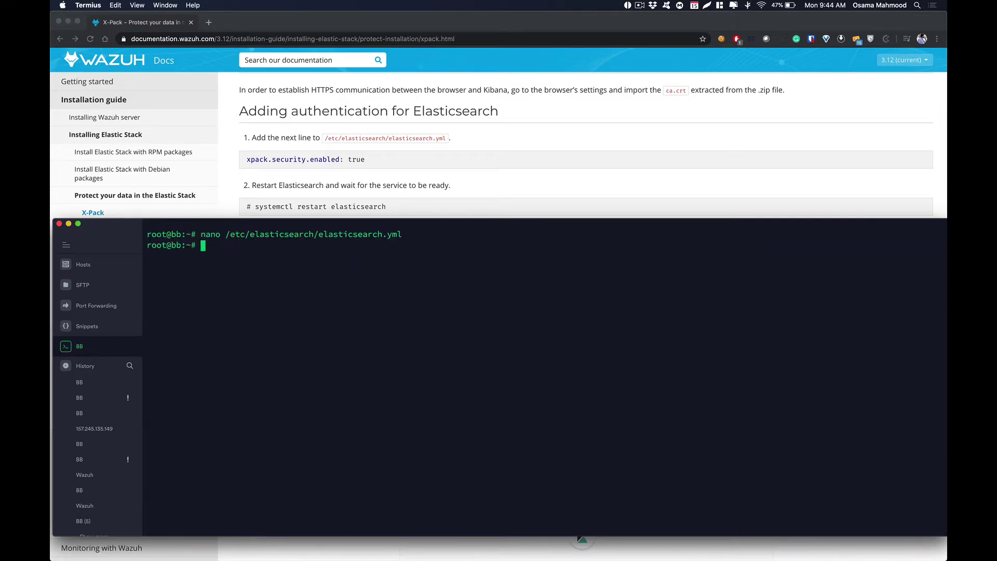
- Try to restart elasticsearch.service with systemctl and bring the documentation's credential generation step into view
{"action": "type", "text": "systemctl rea"}
{"action": "key", "text": "BackSpace"}
{"action": "type", "text": "start elas"}
{"action": "key", "text": "Tab"}
{"action": "key", "text": "Return"}
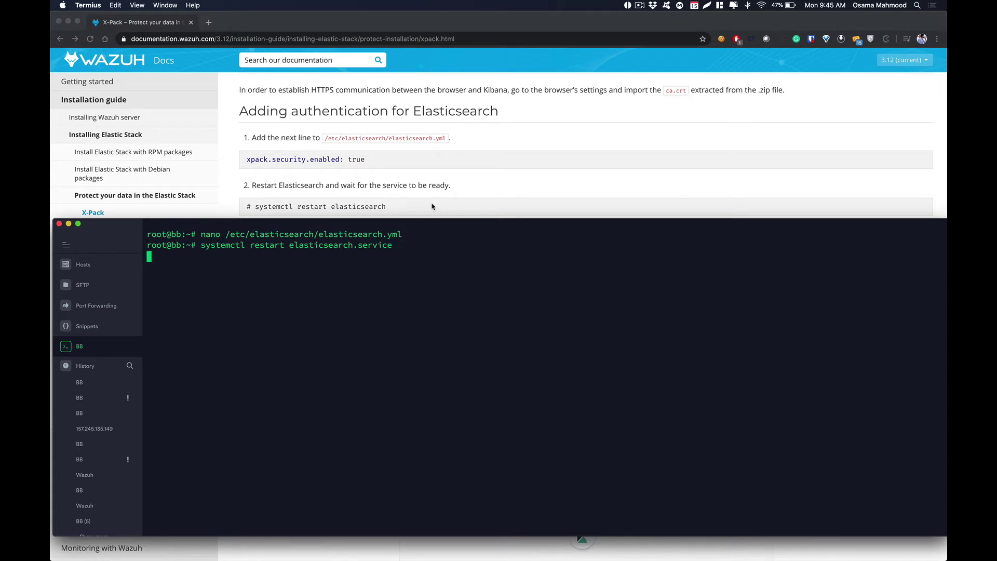
{"action": "scroll", "coordinate": [432, 206], "scroll_direction": "down", "scroll_amount": 5}
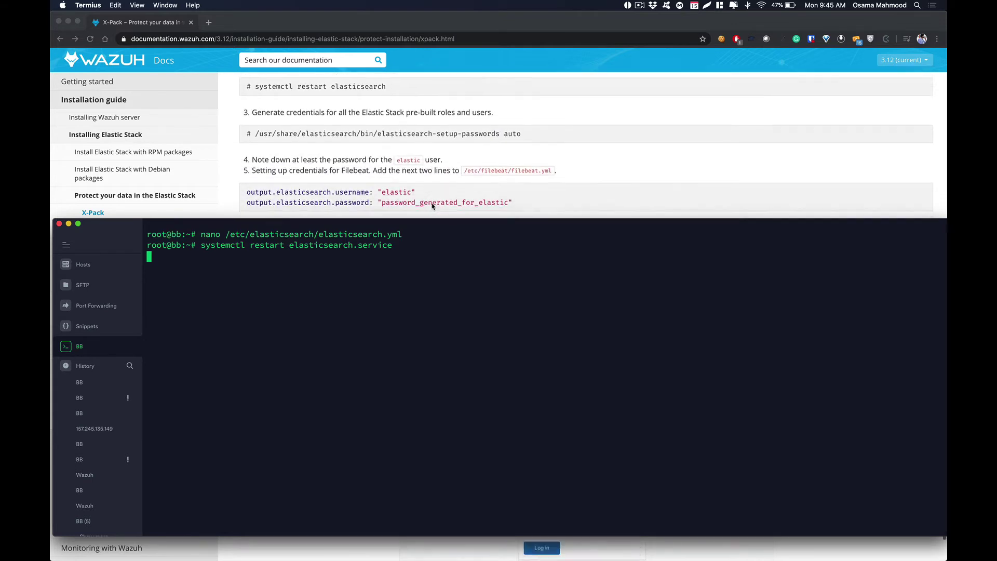
{"action": "scroll", "coordinate": [432, 207], "scroll_direction": "down", "scroll_amount": 1}
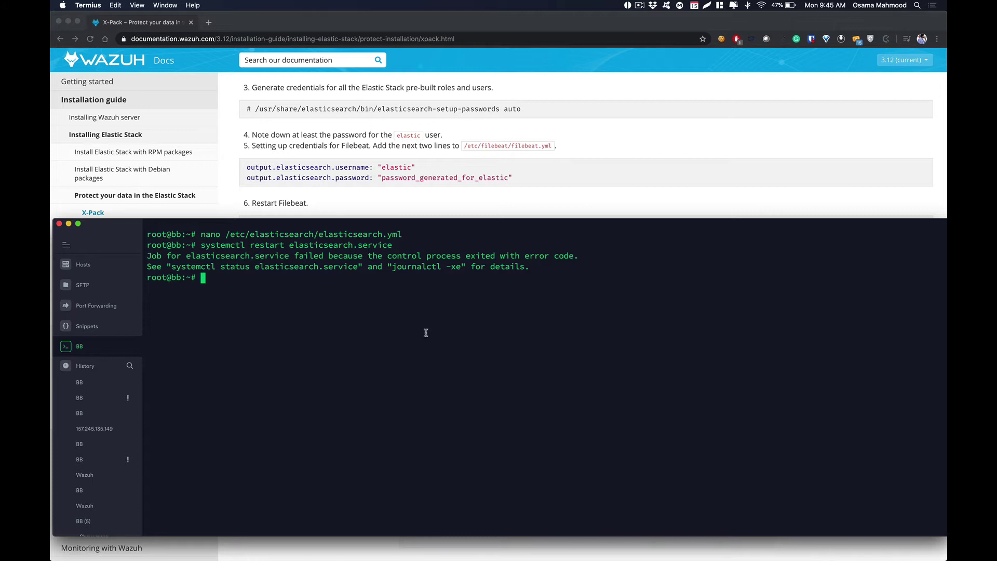
- Check the status of elasticsearch.service with systemctl
{"action": "type", "text": "s"}
{"action": "type", "text": "ystem"}
{"action": "type", "text": "ctl "}
{"action": "type", "text": "stat"}
{"action": "type", "text": "ys"}
{"action": "key", "text": "BackSpace"}
{"action": "key", "text": "BackSpace"}
{"action": "type", "text": "us elas"}
{"action": "key", "text": "Tab"}
{"action": "key", "text": "Return"}
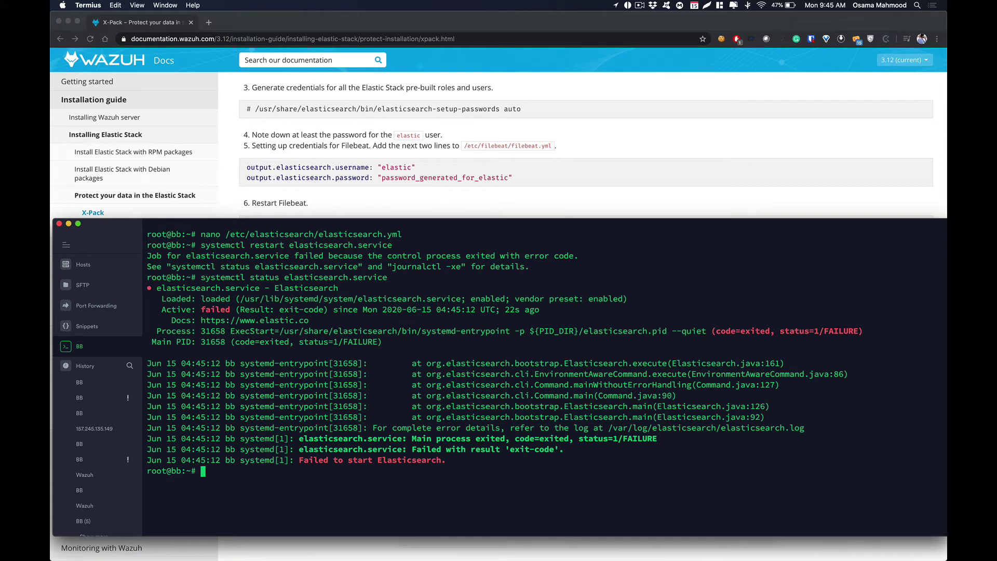
- Reopen /etc/elasticsearch/elasticsearch.yml in nano from the command history
{"action": "key", "text": "Up"}
{"action": "key", "text": "Up"}
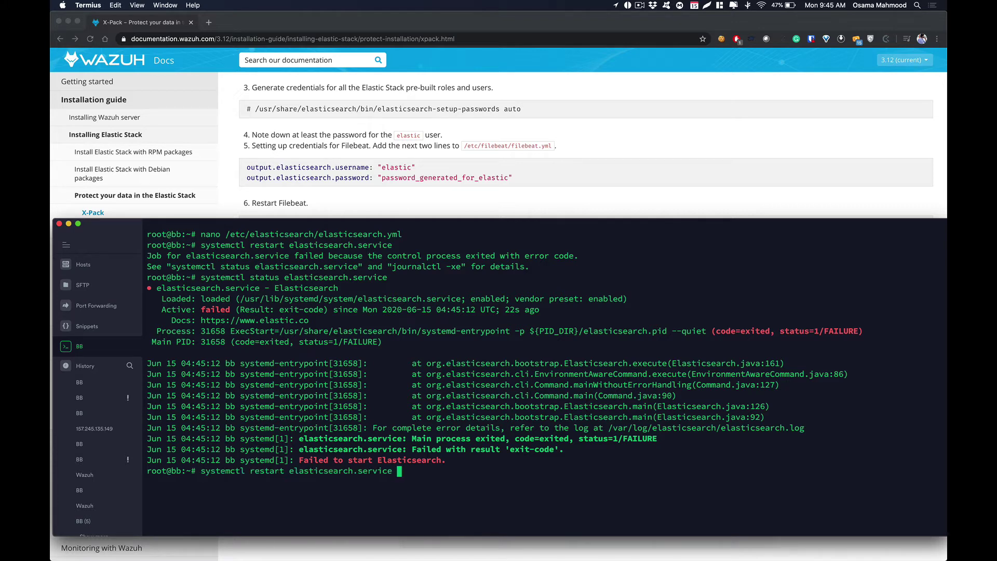
{"action": "key", "text": "Up"}
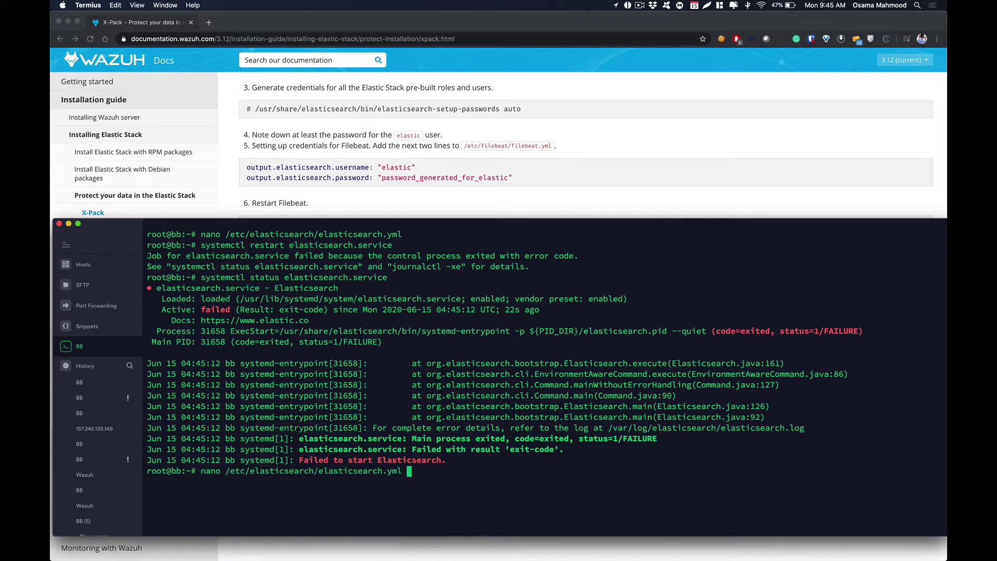
{"action": "key", "text": "Return"}
{"action": "scroll", "coordinate": [582, 559], "scroll_direction": "down", "scroll_amount": 10}
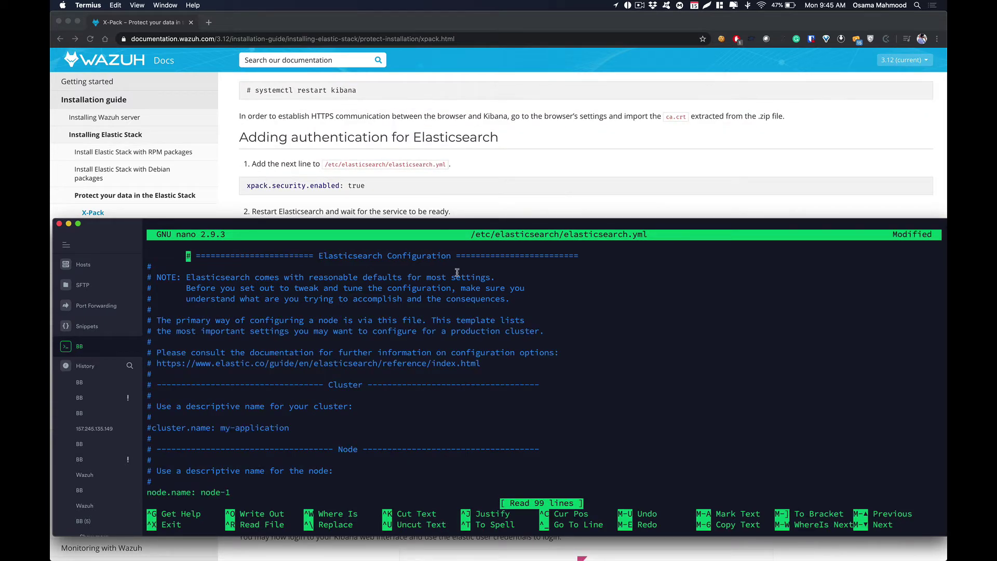
- Correct the xpack.security.enable setting below the transport SSL lines to xpack.security.enabled: true and save elasticsearch.yml
{"action": "key", "text": "Down"}
{"action": "key", "text": "Down"}
{"action": "key", "text": "Down"}
{"action": "key", "text": "Page_Down"}
{"action": "key", "text": "Page_Down"}
{"action": "key", "text": "Page_Down"}
{"action": "key", "text": "Page_Down"}
{"action": "key", "text": "Page_Down"}
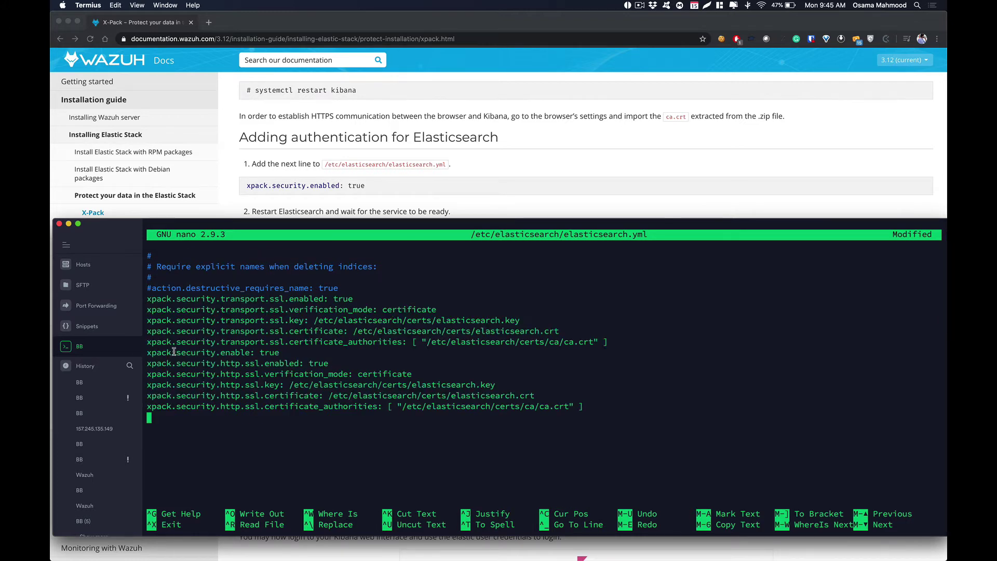
{"action": "left_click_drag", "start_coordinate": [172, 353], "coordinate": [315, 346]}
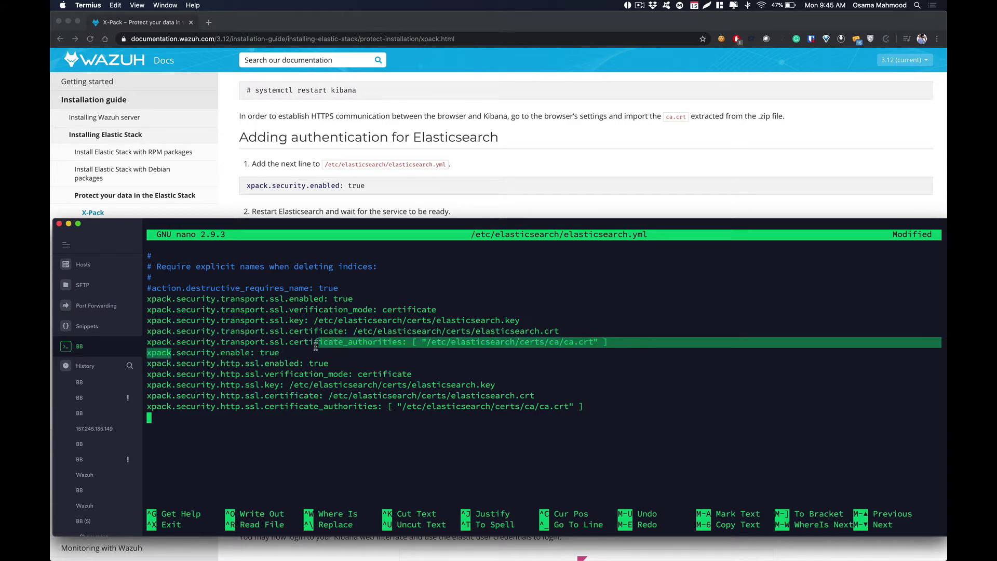
{"action": "left_click", "coordinate": [277, 354]}
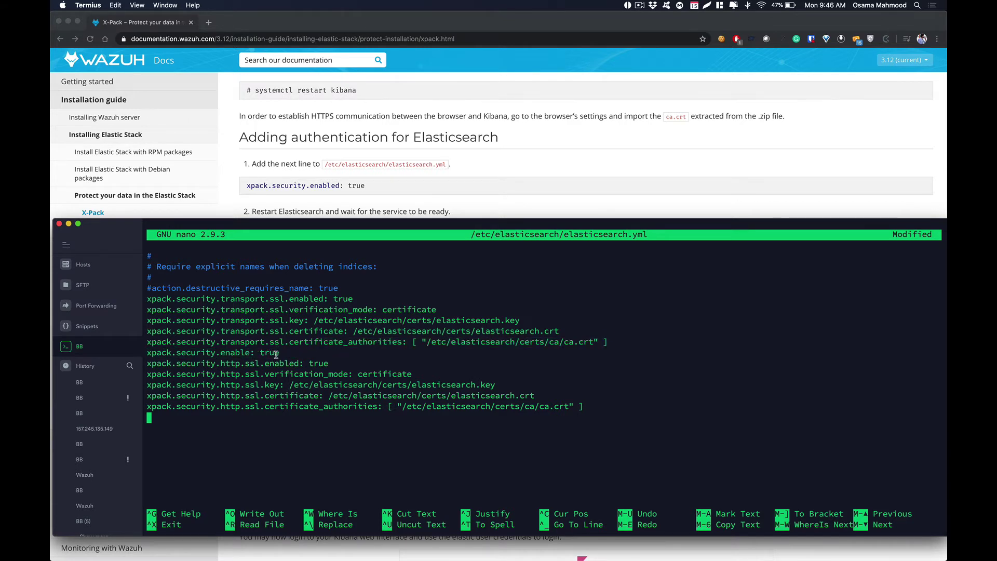
{"action": "key", "text": "Up"}
{"action": "key", "text": "Up"}
{"action": "key", "text": "Up"}
{"action": "key", "text": "Up"}
{"action": "key", "text": "Up"}
{"action": "key", "text": "Up"}
{"action": "key", "text": "Up"}
{"action": "key", "text": "Up"}
{"action": "key", "text": "Down"}
{"action": "key", "text": "Down"}
{"action": "key", "text": "Down"}
{"action": "key", "text": "Right"}
{"action": "key", "text": "Right"}
{"action": "key", "text": "Up"}
{"action": "key", "text": "Right"}
{"action": "key", "text": "Right"}
{"action": "key", "text": "Right"}
{"action": "key", "text": "Right"}
{"action": "key", "text": "Right"}
{"action": "key", "text": "Right"}
{"action": "key", "text": "Right"}
{"action": "key", "text": "Right"}
{"action": "key", "text": "Right"}
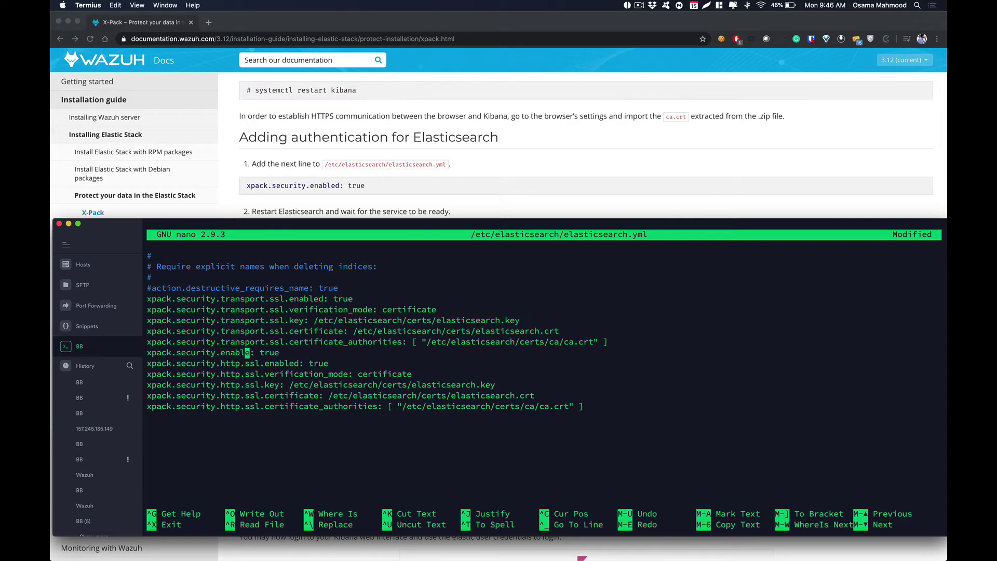
{"action": "key", "text": "Right"}
{"action": "type", "text": "d"}
{"action": "key", "text": "ctrl+x"}
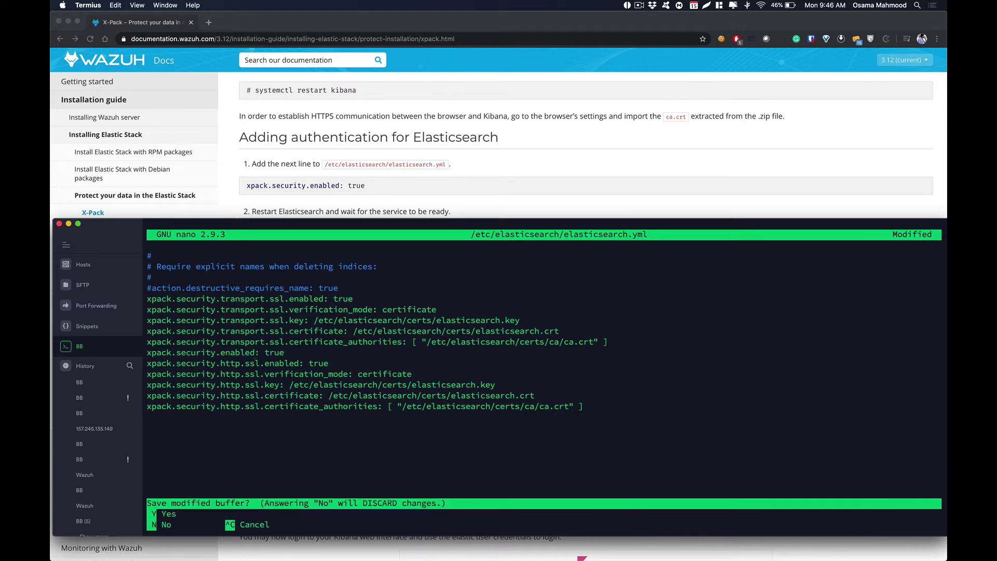
{"action": "key", "text": "y"}
{"action": "key", "text": "Return"}
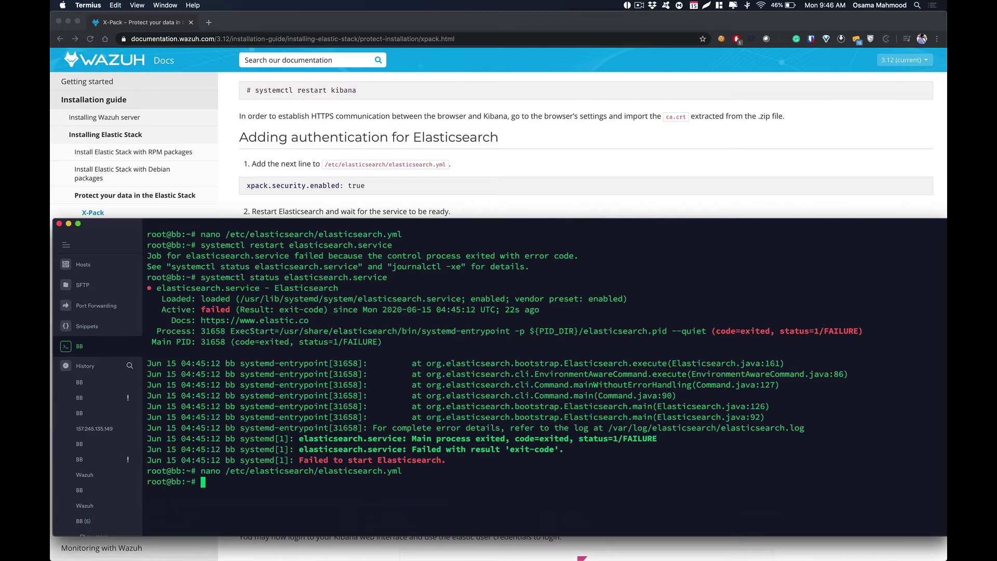
- Try to restart elasticsearch.service with systemctl from the command history
{"action": "key", "text": "Up"}
{"action": "key", "text": "Up"}
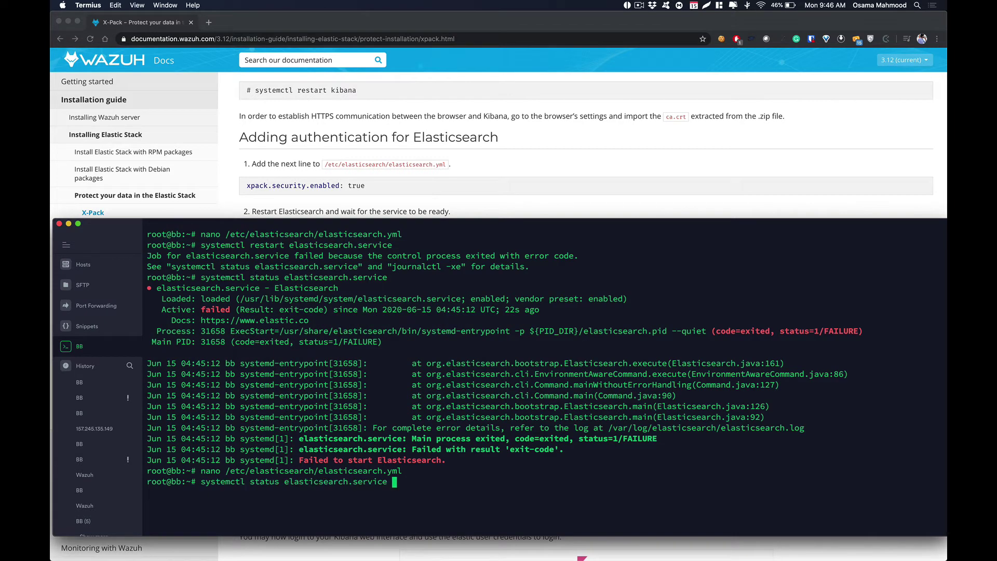
{"action": "key", "text": "Up"}
{"action": "key", "text": "Return"}
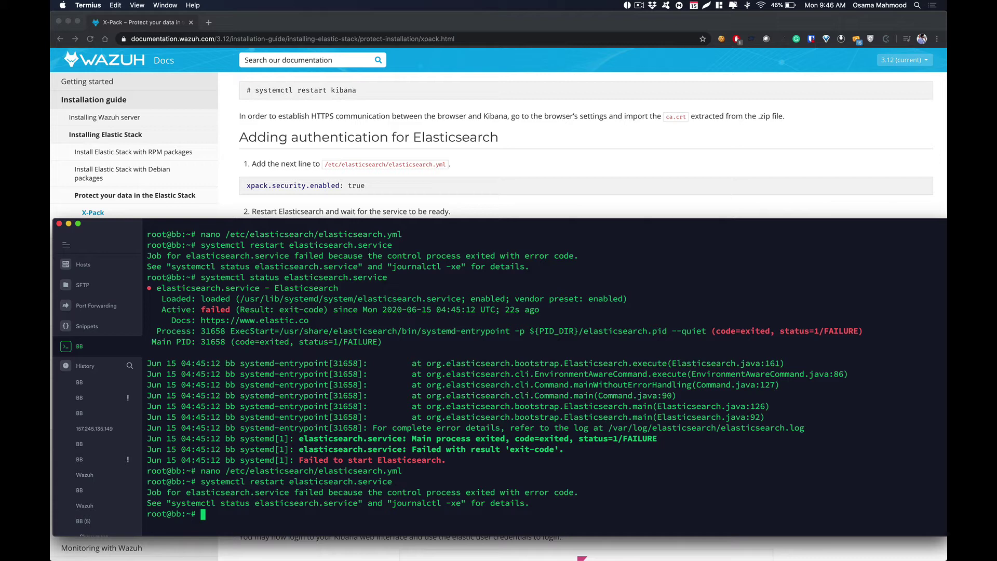
- Reopen /etc/elasticsearch/elasticsearch.yml in nano and delete the xpack.security.enabled: true line between the transport and HTTP SSL settings
{"action": "key", "text": "Up"}
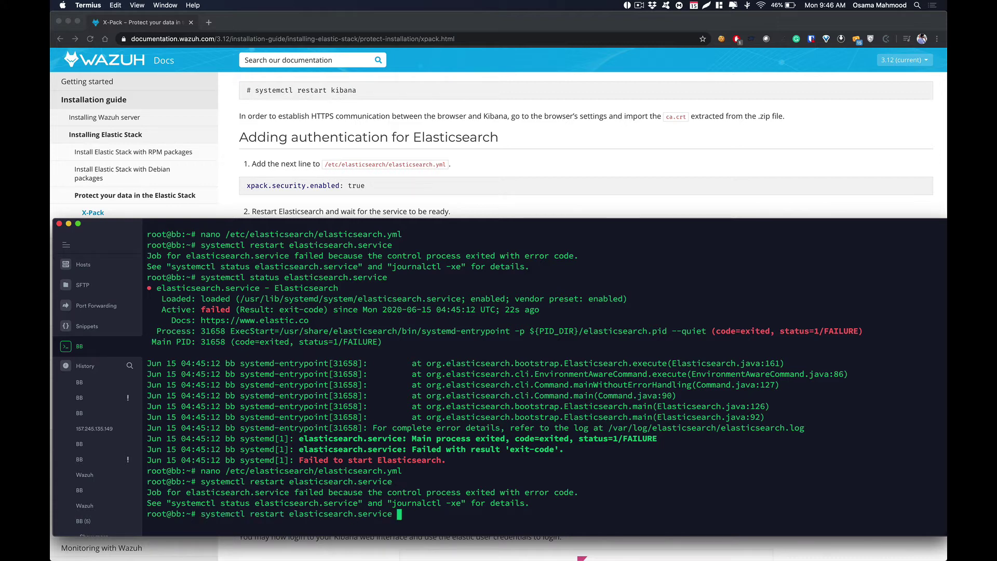
{"action": "key", "text": "Up"}
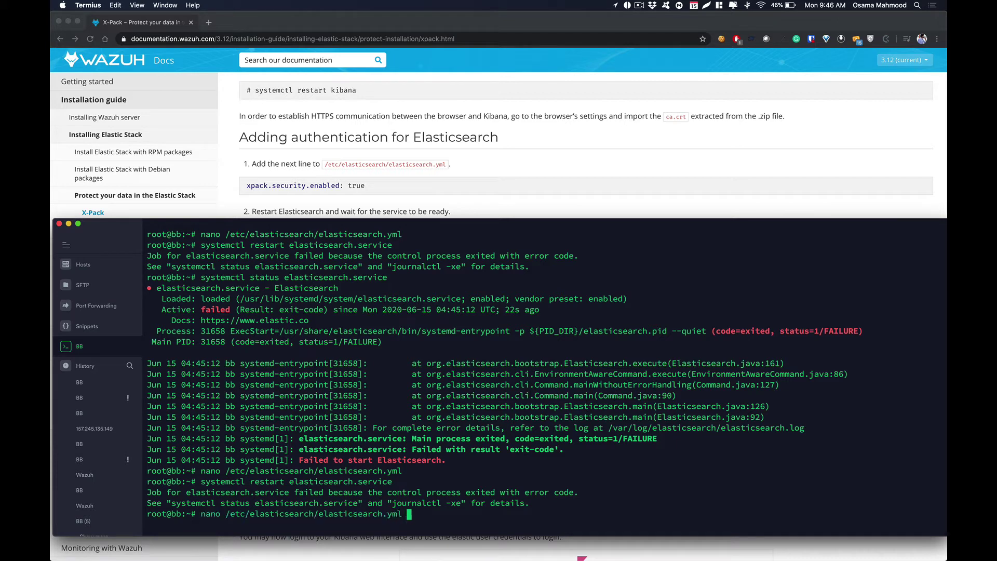
{"action": "key", "text": "Return"}
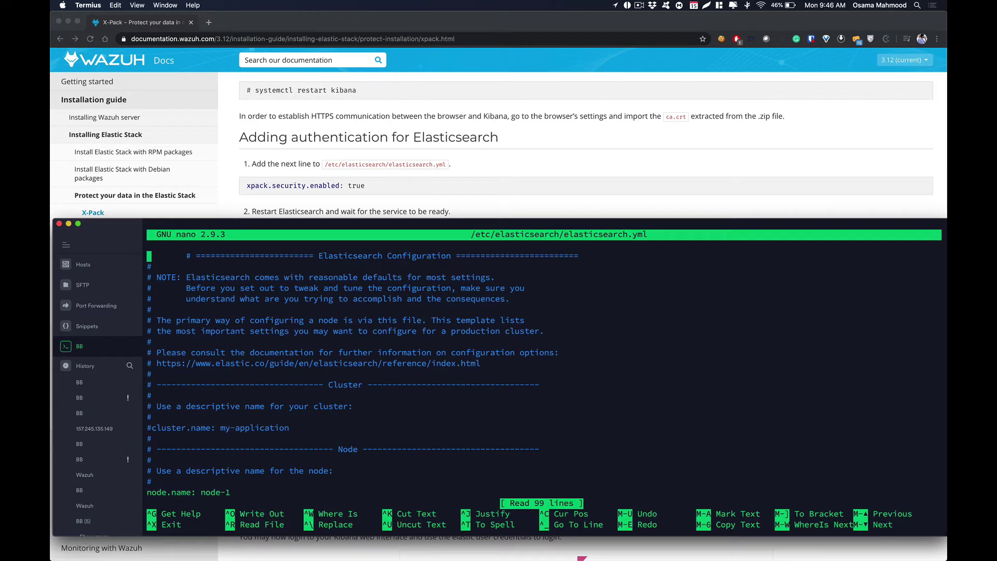
{"action": "scroll", "coordinate": [545, 374], "scroll_direction": "down", "scroll_amount": 15}
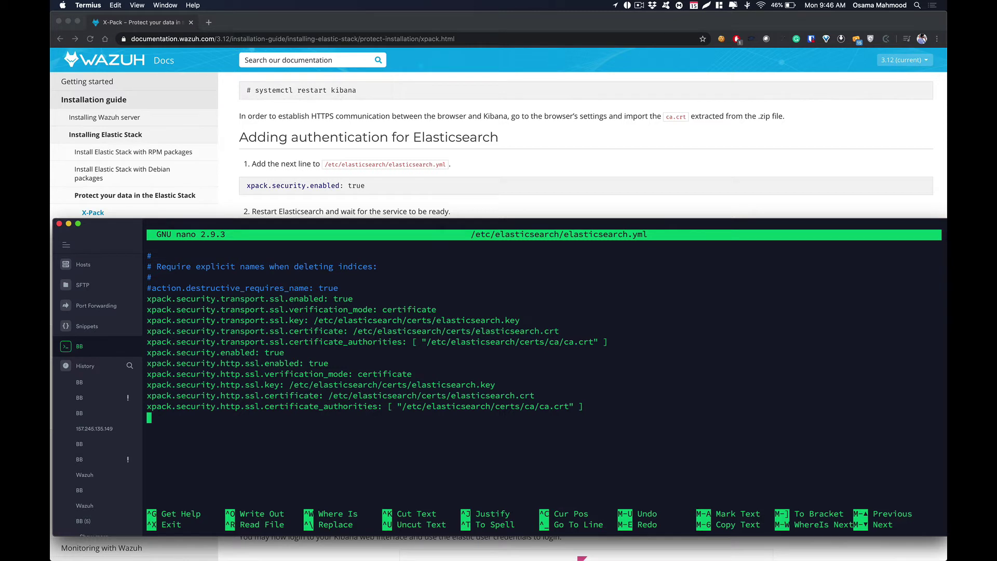
{"action": "key", "text": "Up"}
{"action": "key", "text": "Up"}
{"action": "key", "text": "Up"}
{"action": "key", "text": "Up"}
{"action": "key", "text": "Up"}
{"action": "key", "text": "Up"}
{"action": "key", "text": "Up"}
{"action": "key", "text": "Up"}
{"action": "key", "text": "Up"}
{"action": "key", "text": "Up"}
{"action": "key", "text": "Up"}
{"action": "key", "text": "Down"}
{"action": "key", "text": "Down"}
{"action": "key", "text": "Down"}
{"action": "key", "text": "Down"}
{"action": "key", "text": "Down"}
{"action": "key", "text": "ctrl+k"}
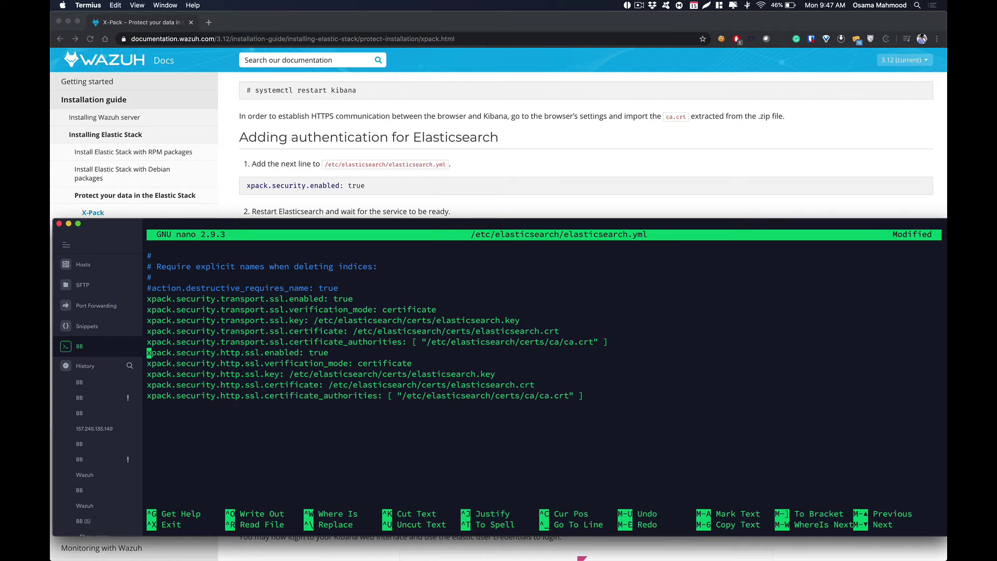
- Move the xpack.security.http.ssl.enabled: true line to the end of the file, leaving a blank line in its place, and save elasticsearch.yml
{"action": "key", "text": "Down"}
{"action": "key", "text": "Up"}
{"action": "key", "text": "ctrl+k"}
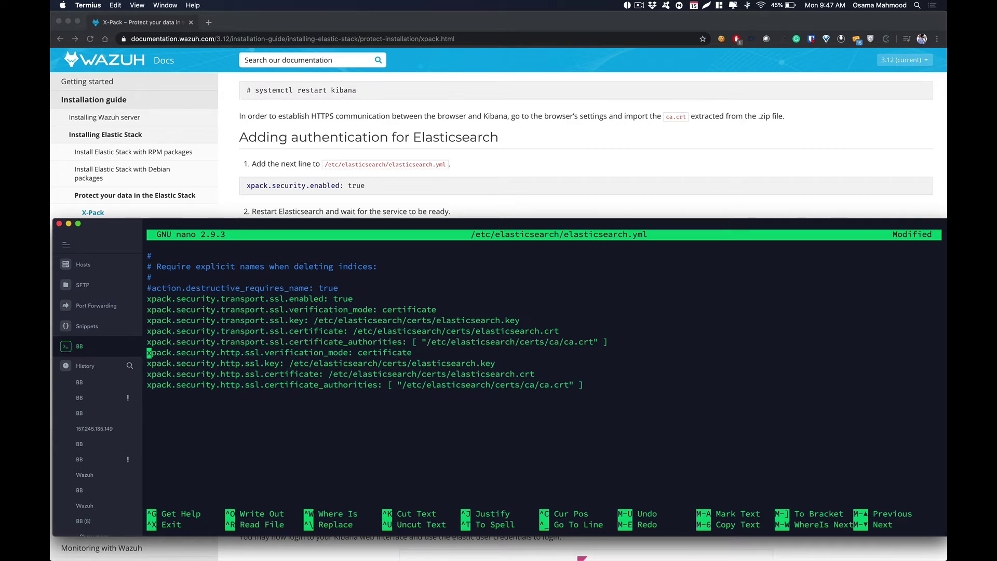
{"action": "key", "text": "Return"}
{"action": "key", "text": "Down"}
{"action": "key", "text": "Down"}
{"action": "key", "text": "Down"}
{"action": "key", "text": "Down"}
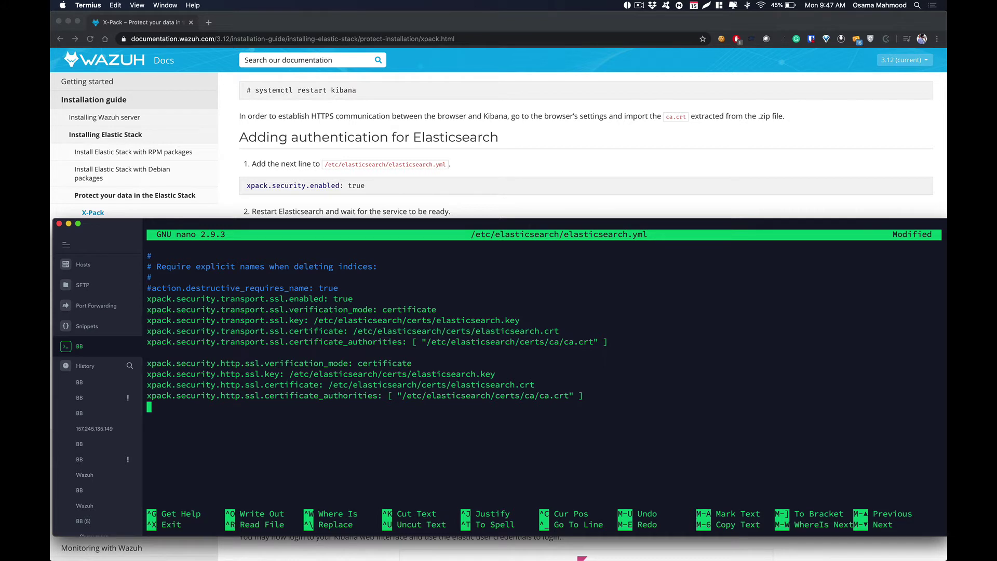
{"action": "key", "text": "super+v"}
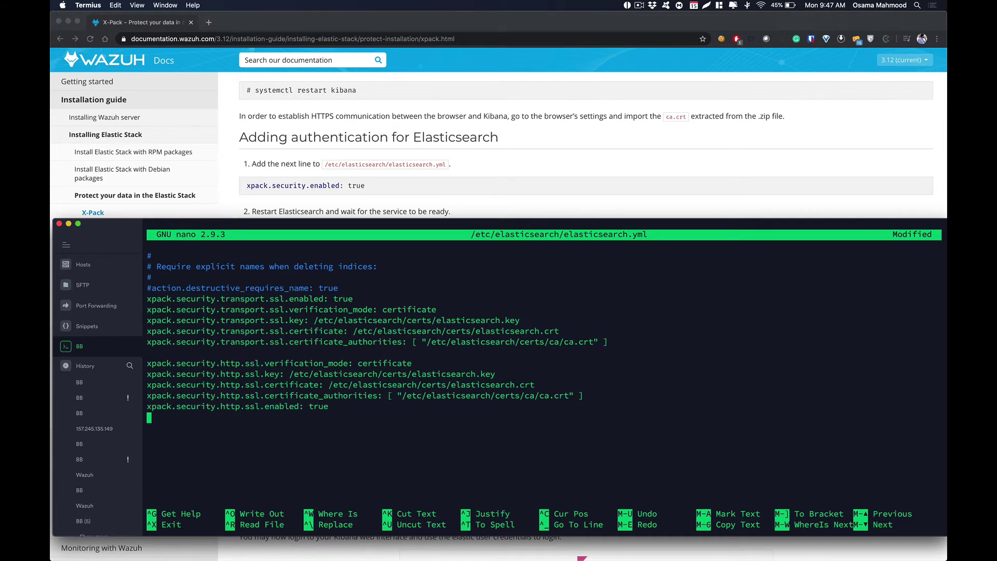
{"action": "key", "text": "ctrl+x"}
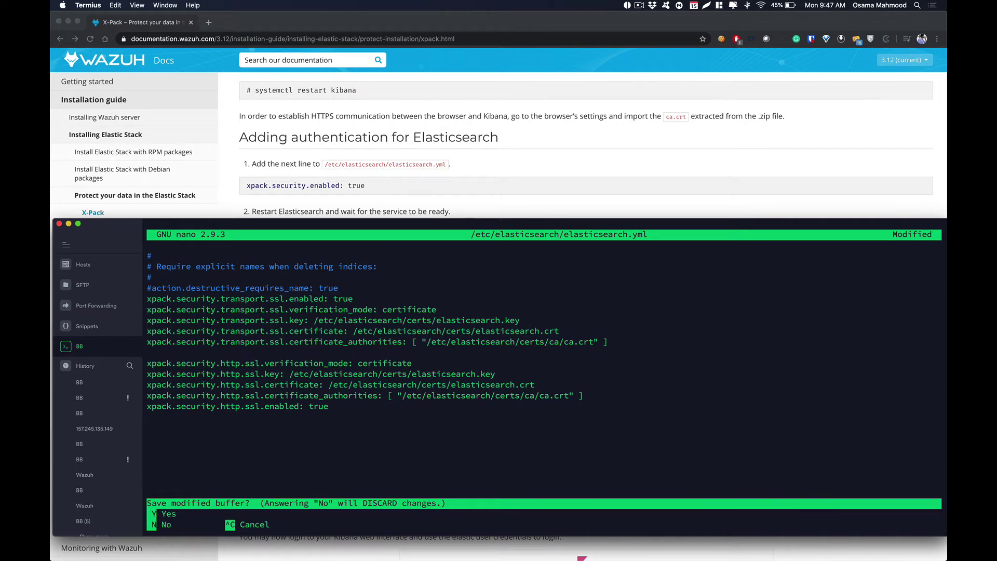
{"action": "key", "text": "y"}
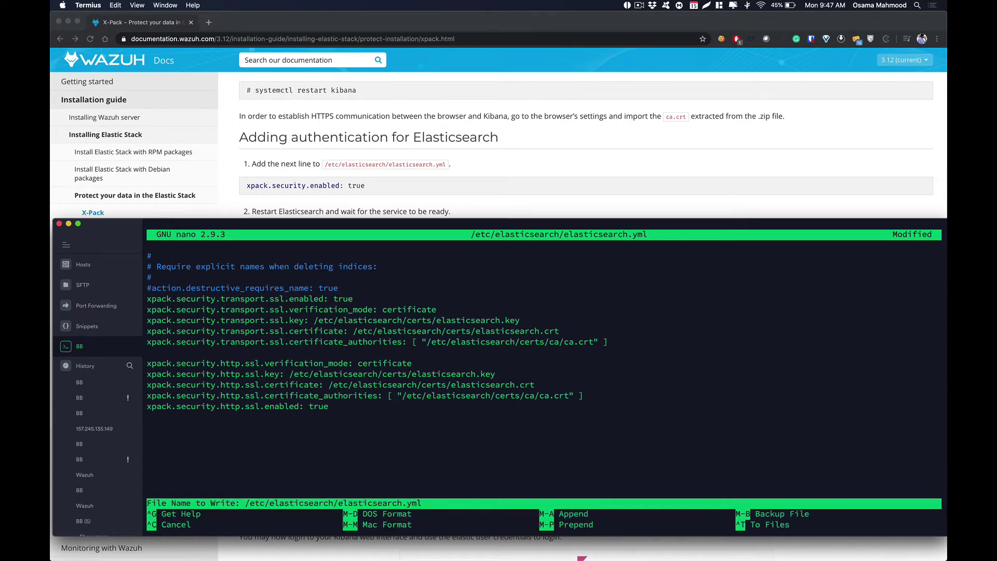
{"action": "key", "text": "Return"}
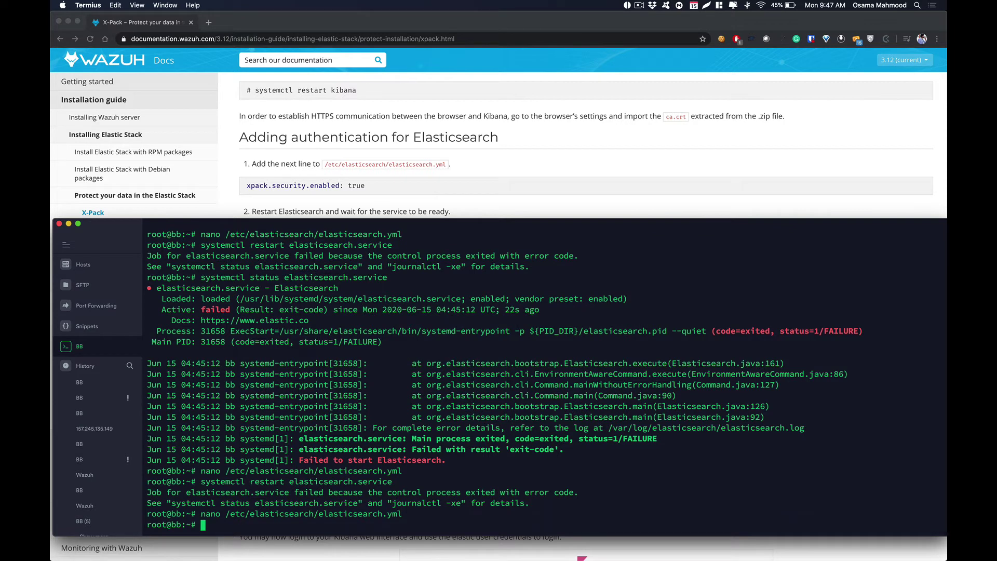
- Try again to restart elasticsearch.service with systemctl after the line rearrangement
{"action": "key", "text": "Up"}
{"action": "key", "text": "Up"}
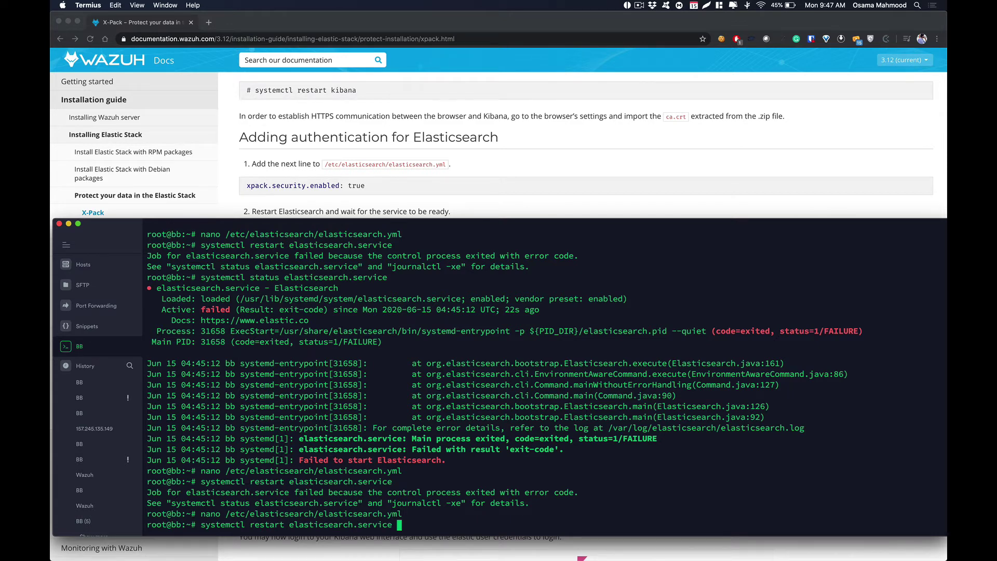
{"action": "key", "text": "Return"}
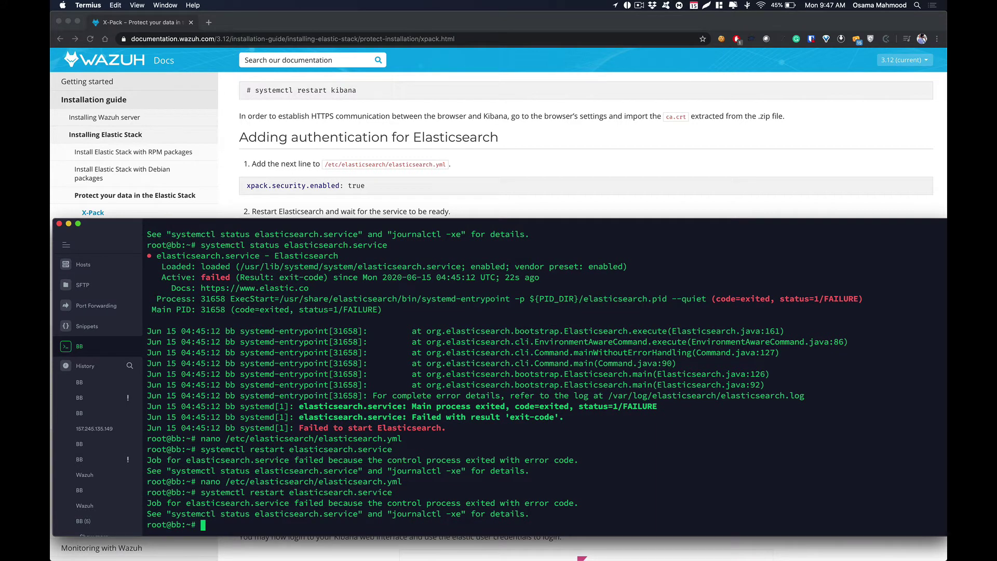
{"action": "left_click", "coordinate": [639, 6]}
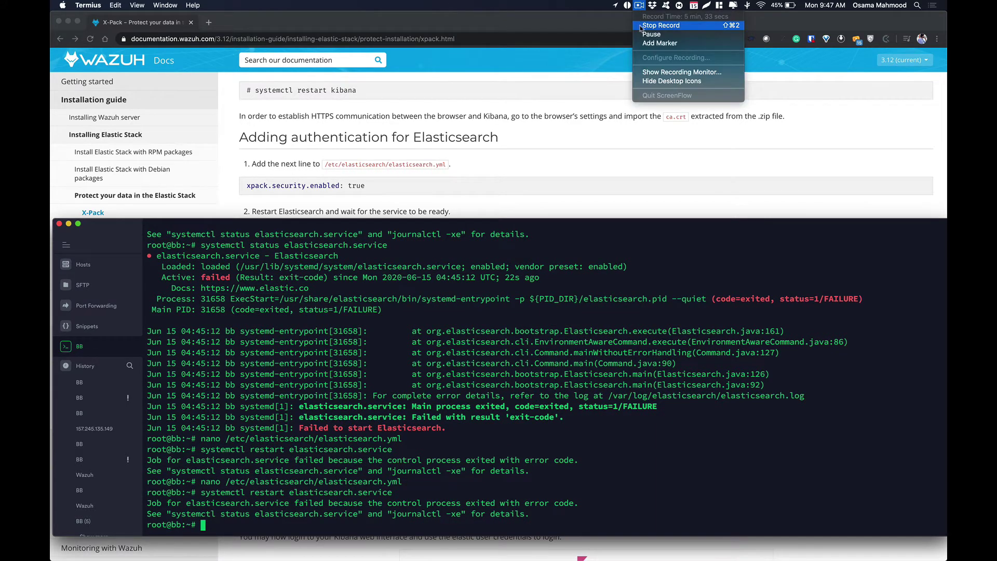
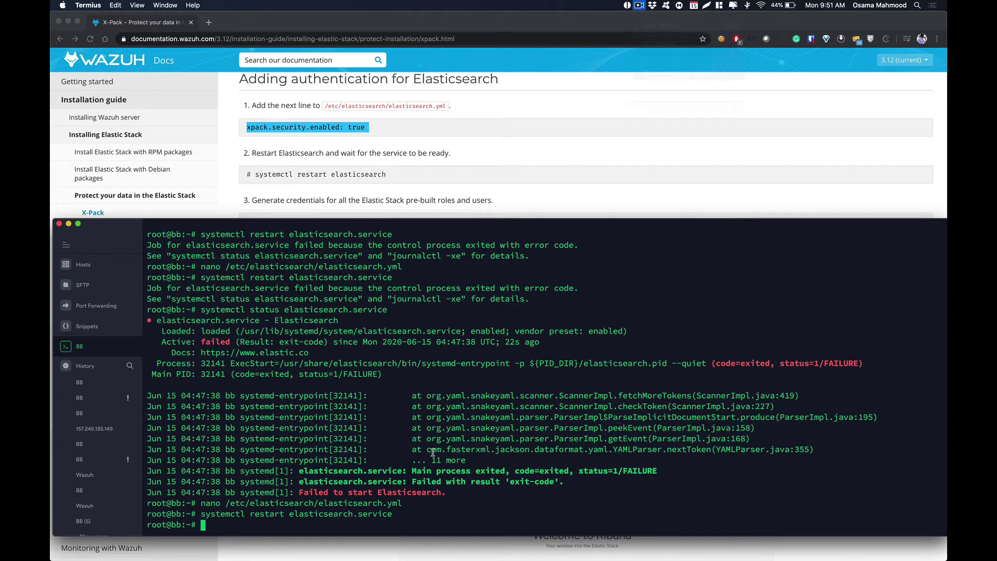
{"action": "double_click", "coordinate": [618, 449]}
{"action": "left_click", "coordinate": [658, 450]}
{"action": "left_click_drag", "start_coordinate": [649, 448], "coordinate": [643, 470]}
{"action": "left_click", "coordinate": [630, 455]}
- Reopen /etc/elasticsearch/elasticsearch.yml in nano and insert a tab before the Elasticsearch Configuration header comment
{"action": "key", "text": "Up"}
{"action": "key", "text": "Up"}
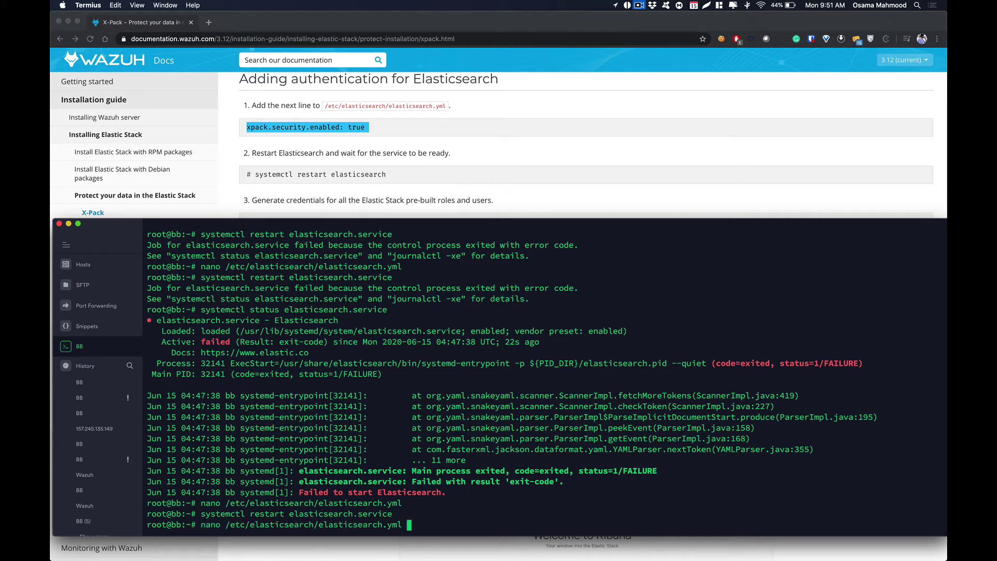
{"action": "key", "text": "Return"}
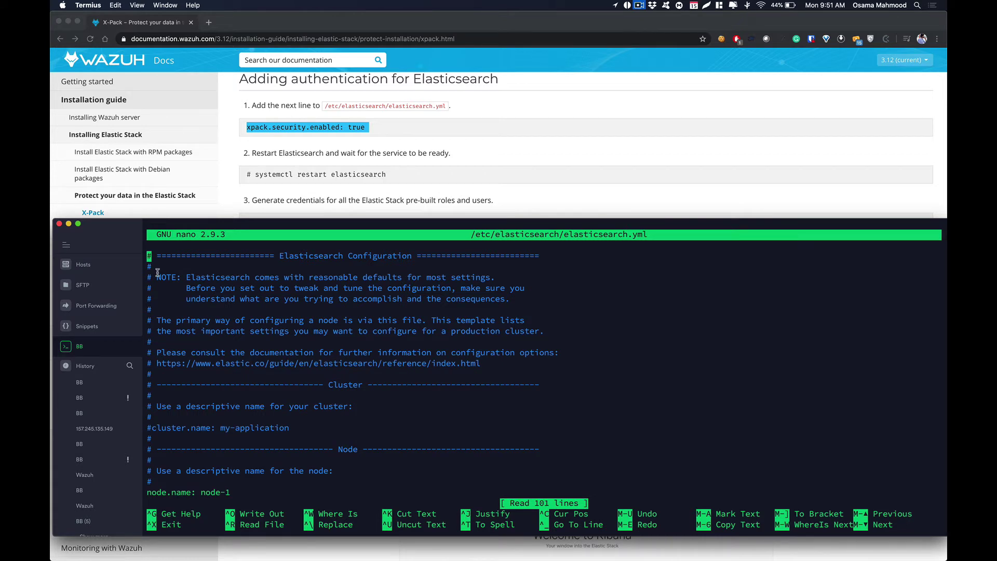
{"action": "key", "text": "Tab"}
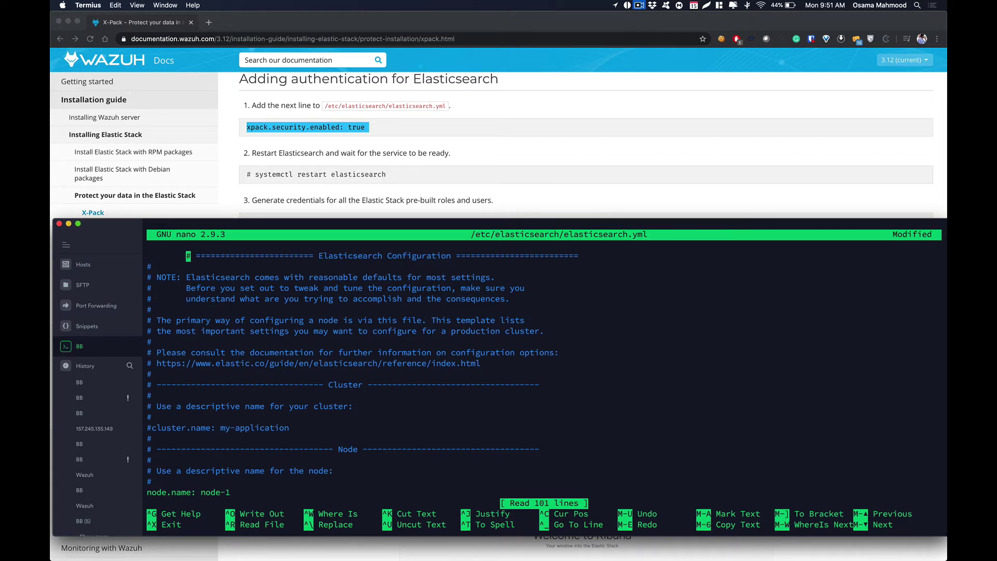
- Remove the tab before the Elasticsearch Configuration header comment and save elasticsearch.yml
{"action": "left_click_drag", "start_coordinate": [187, 257], "coordinate": [163, 258]}
{"action": "left_click", "coordinate": [171, 269]}
{"action": "key", "text": "BackSpace"}
{"action": "key", "text": "BackSpace"}
{"action": "key", "text": "BackSpace"}
{"action": "key", "text": "BackSpace"}
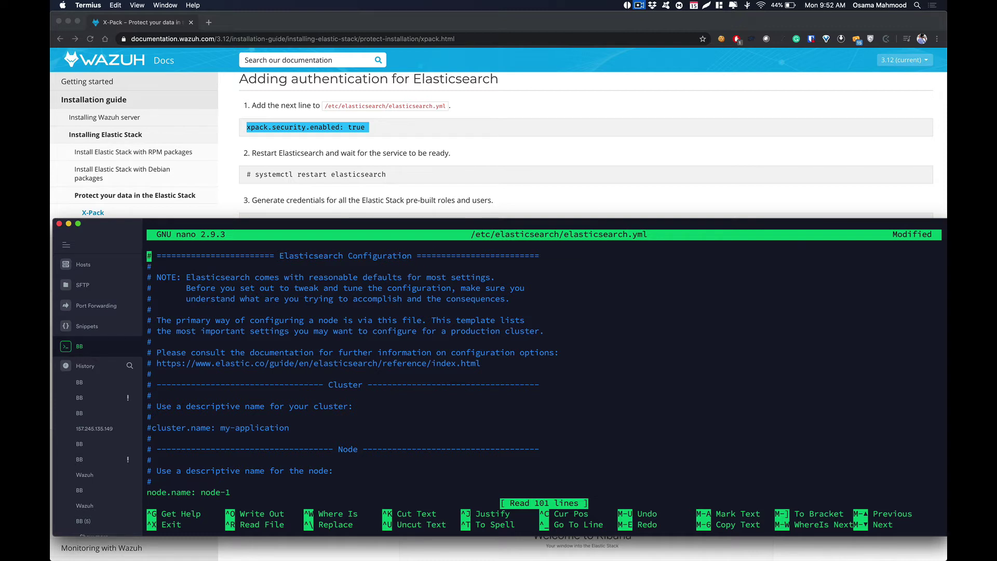
{"action": "key", "text": "ctrl+x"}
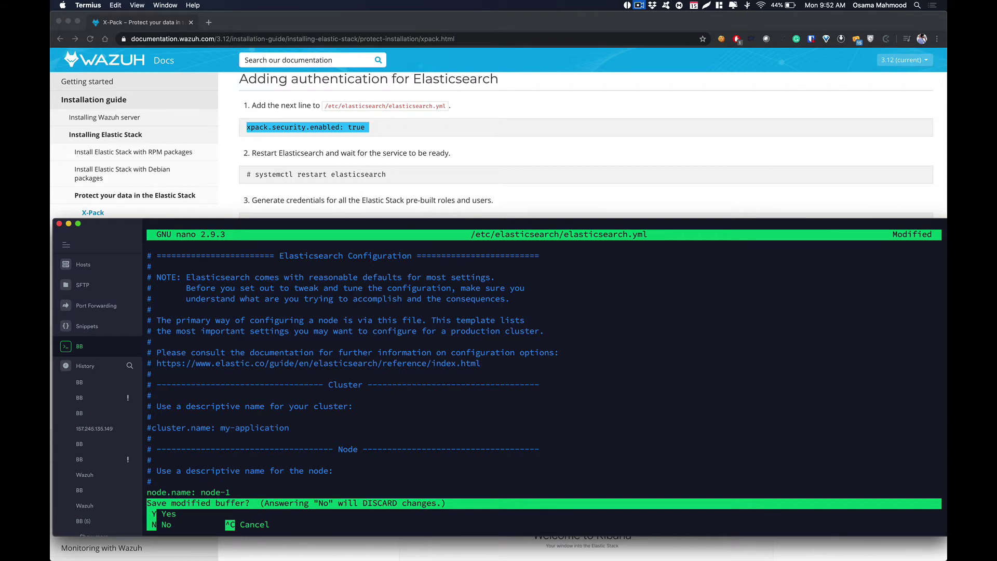
{"action": "key", "text": "y"}
{"action": "key", "text": "Return"}
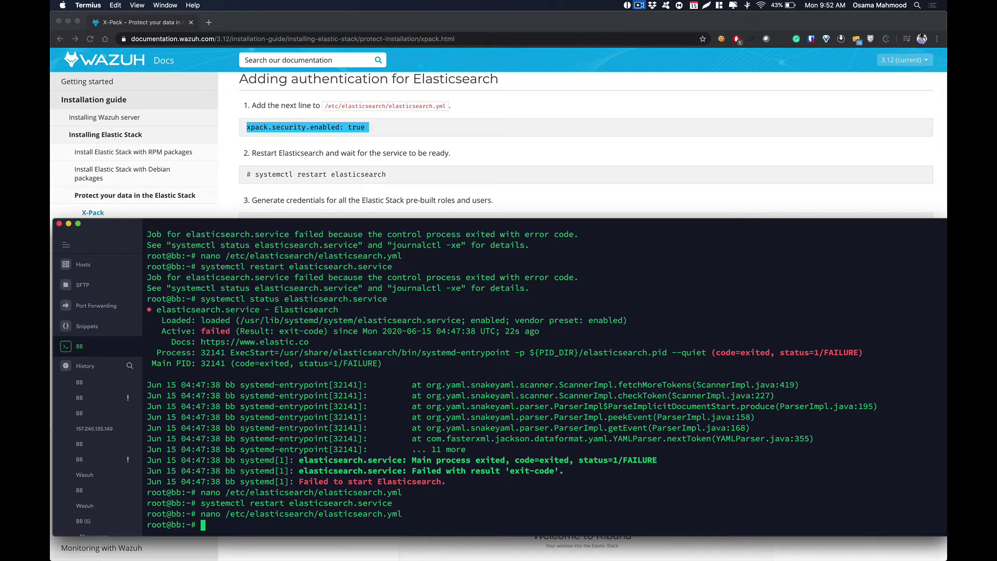
- Clear the terminal and restart elasticsearch.service with systemctl
{"action": "key", "text": "ctrl+l"}
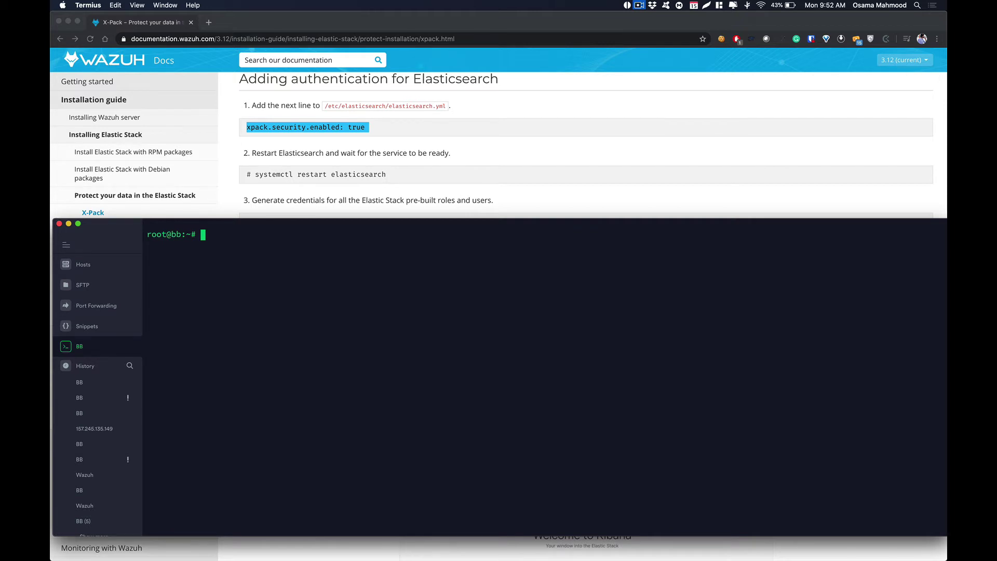
{"action": "type", "text": "nano /etc/elasticsearch/elasticsearch.yml"}
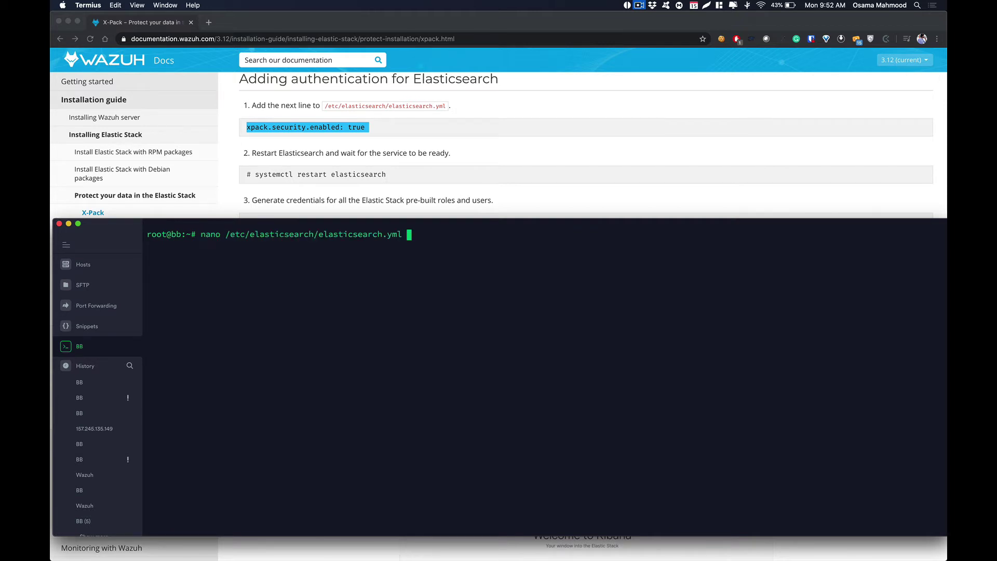
{"action": "key", "text": "Up"}
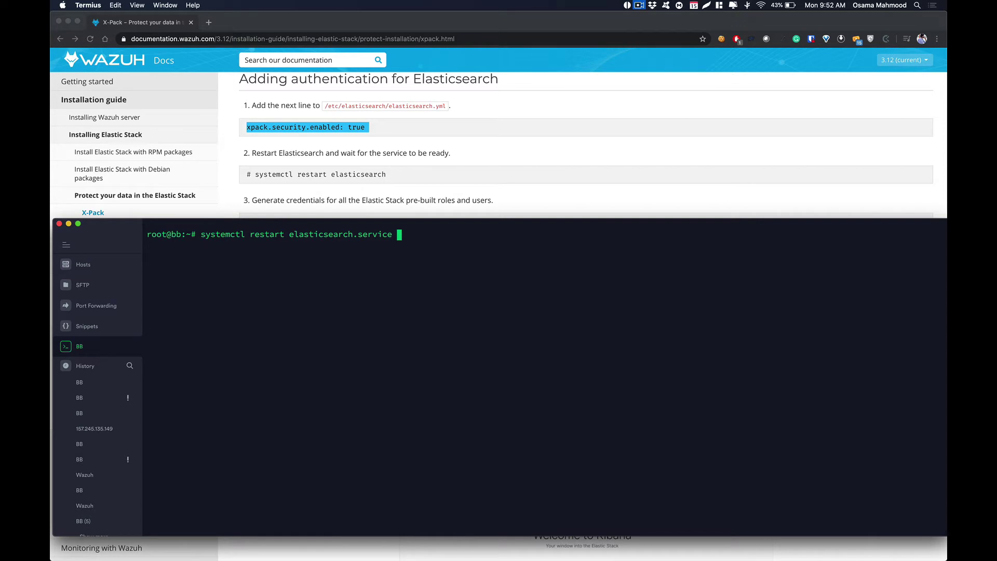
{"action": "key", "text": "Return"}
- Switch to Safari and open 157.245.135.149:9200 in a new tab to check access to Elasticsearch
{"action": "key", "text": "ctrl+Up"}
{"action": "left_click", "coordinate": [263, 267]}
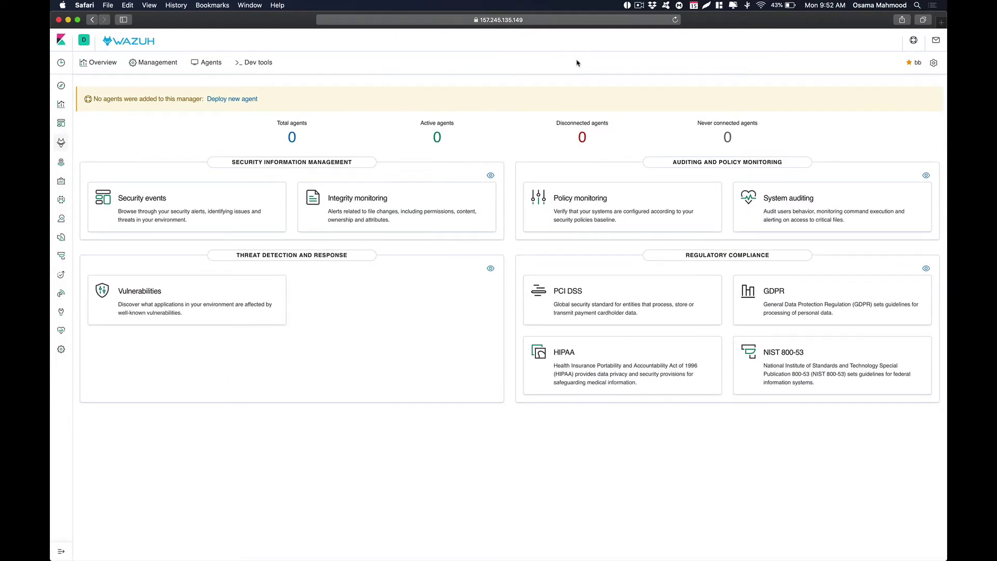
{"action": "key", "text": "super+t"}
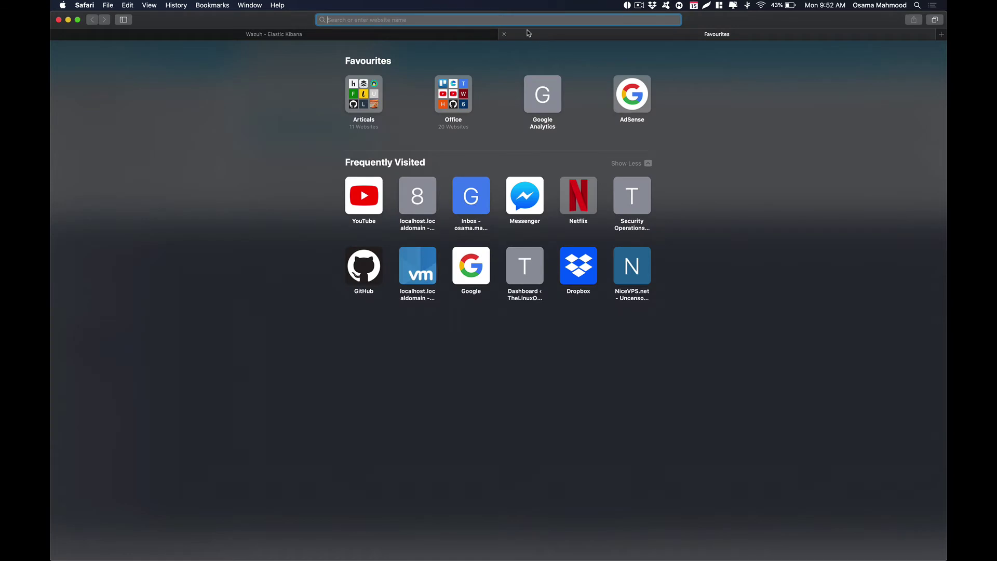
{"action": "type", "text": "157.245.135.149:5601"}
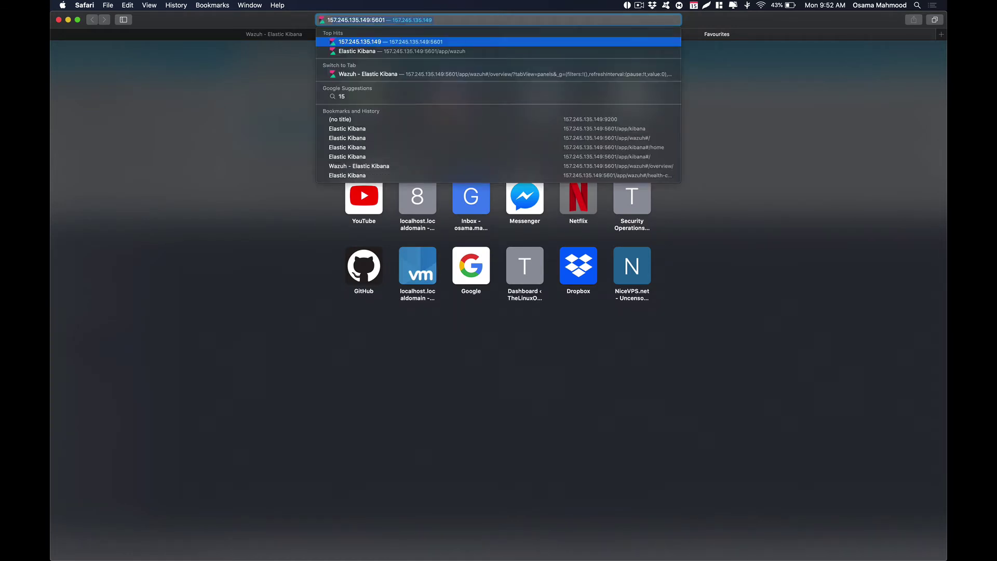
{"action": "key", "text": "Right"}
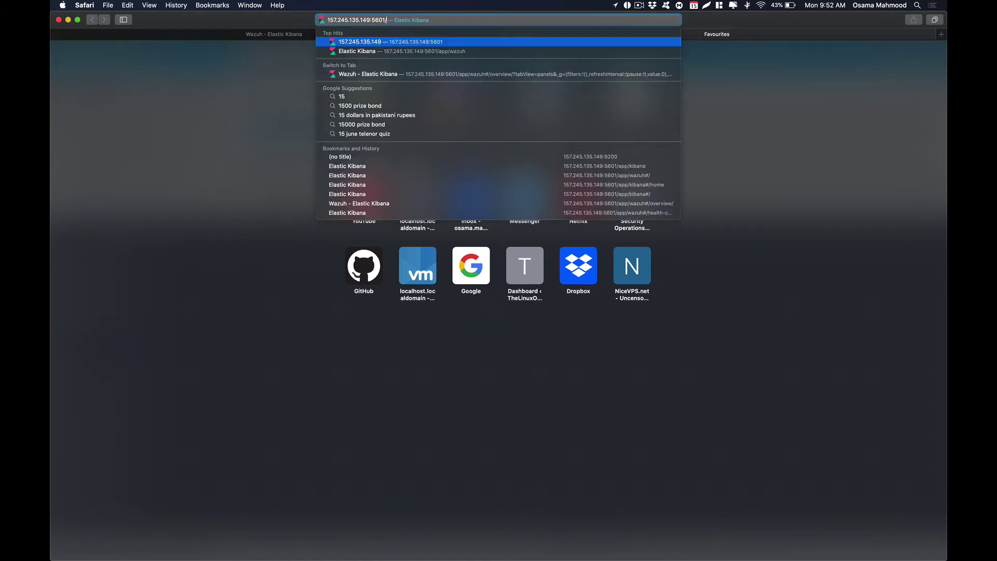
{"action": "key", "text": "BackSpace"}
{"action": "key", "text": "BackSpace"}
{"action": "key", "text": "BackSpace"}
{"action": "key", "text": "BackSpace"}
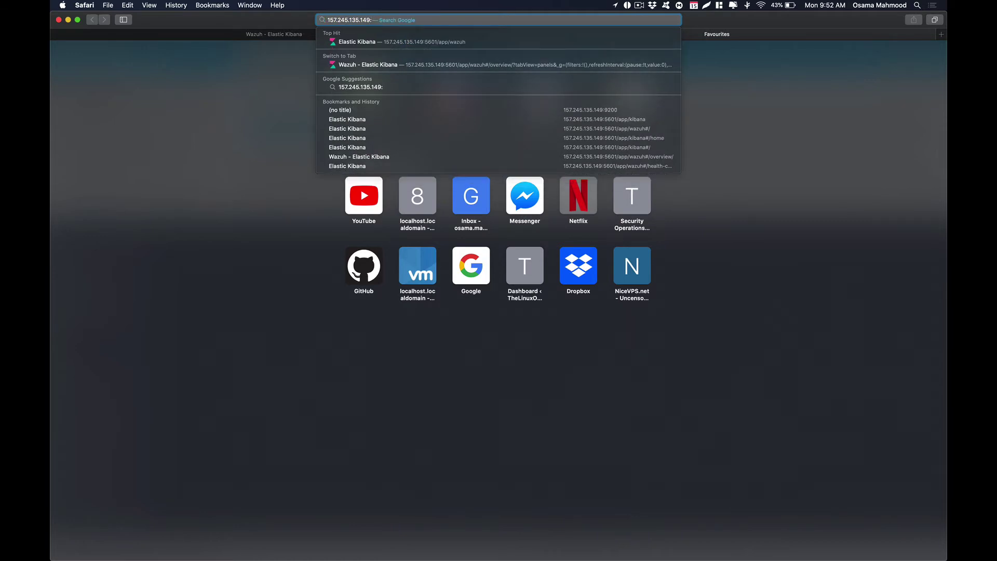
{"action": "type", "text": "9200"}
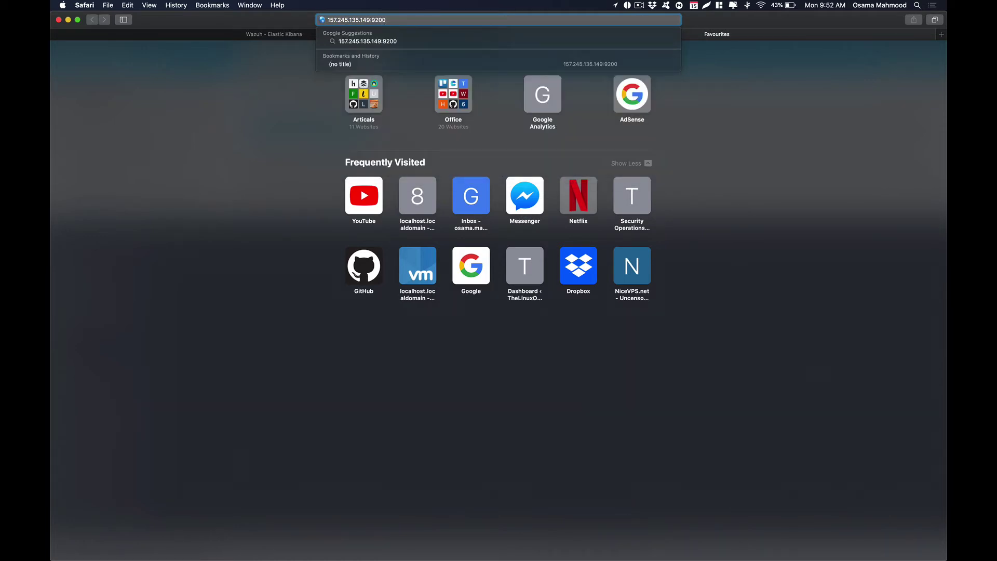
{"action": "key", "text": "Return"}
{"action": "key", "text": "super+Tab"}
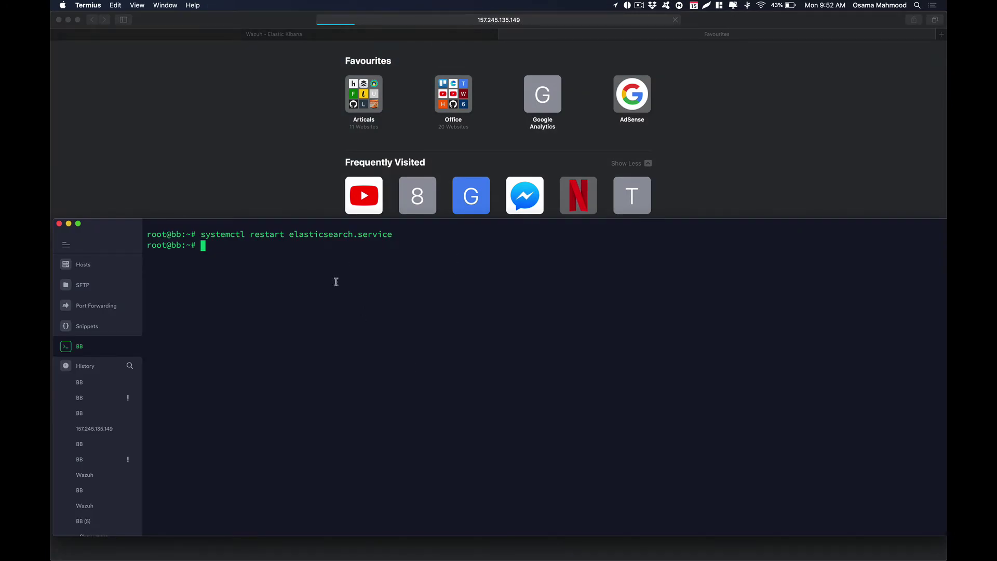
{"action": "type", "text": "cur"}
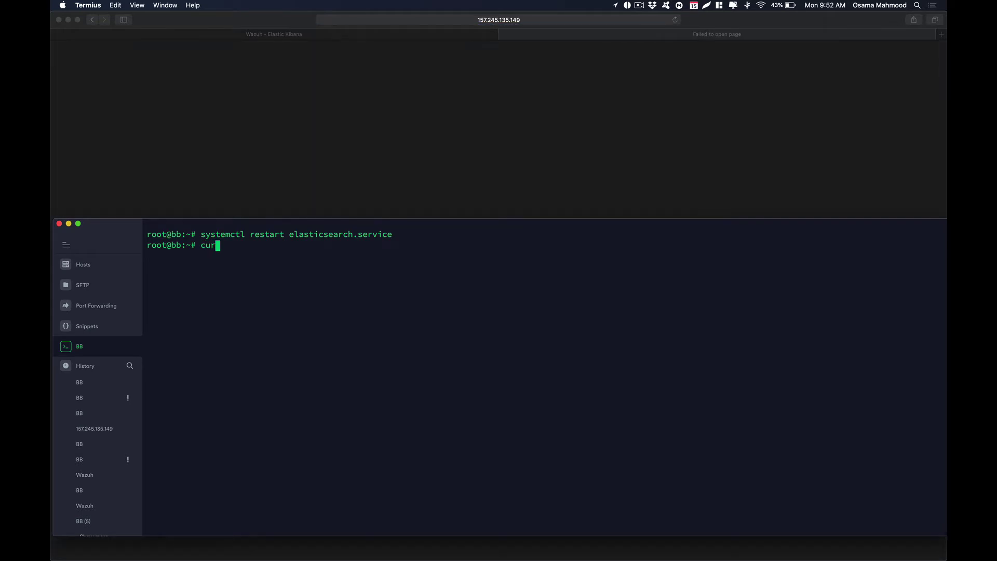
{"action": "type", "text": "l -k https://localhost:9200"}
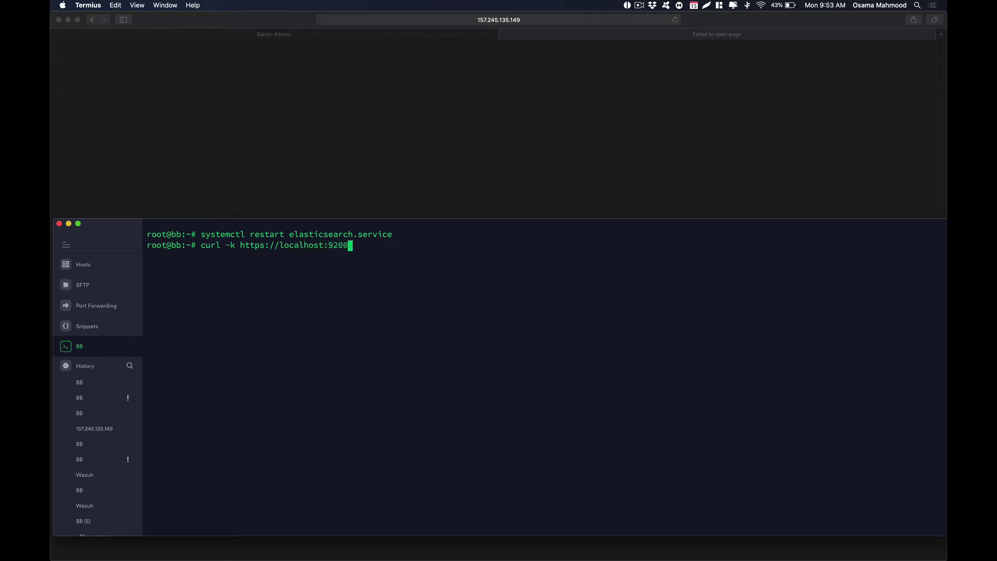
{"action": "key", "text": "Return"}
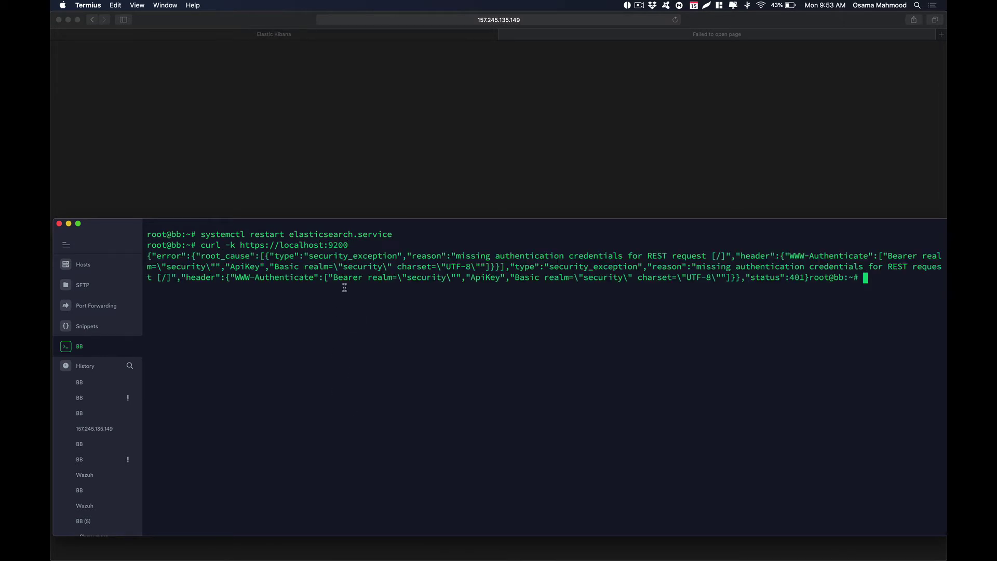
{"action": "left_click_drag", "start_coordinate": [344, 256], "coordinate": [576, 256]}
{"action": "left_click_drag", "start_coordinate": [726, 257], "coordinate": [431, 233]}
{"action": "left_click", "coordinate": [311, 273]}
{"action": "left_click_drag", "start_coordinate": [148, 256], "coordinate": [608, 277]}
{"action": "left_click_drag", "start_coordinate": [751, 277], "coordinate": [575, 247]}
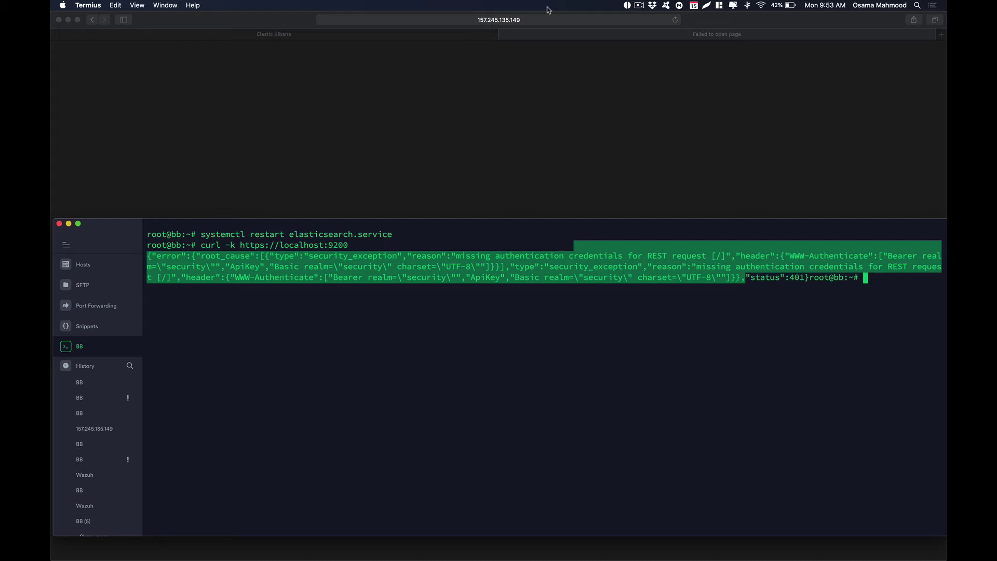
- Switch to the Wazuh documentation in Chrome and copy the elasticsearch-setup-passwords auto command from step 3
{"action": "key", "text": "ctrl+Up"}
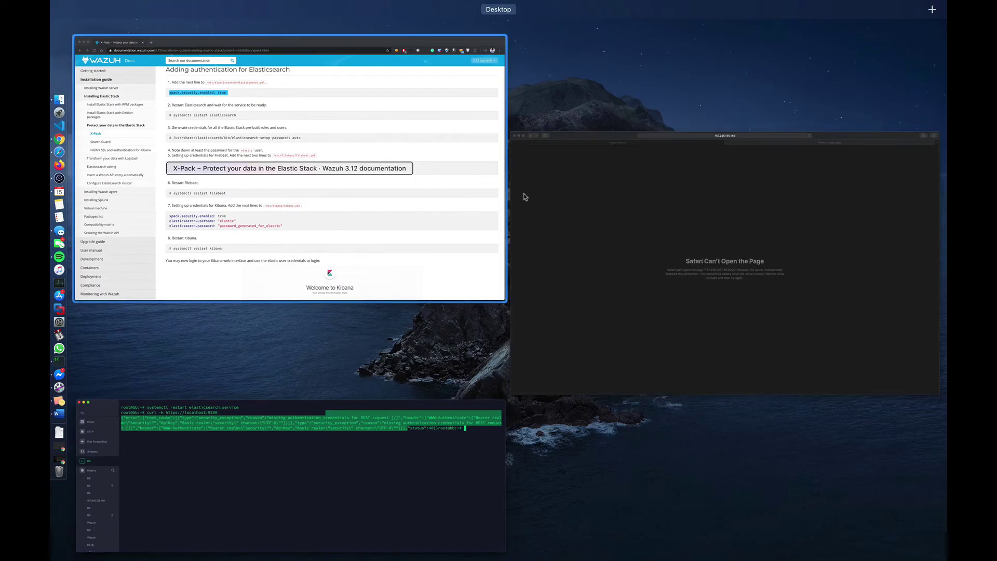
{"action": "left_click", "coordinate": [359, 153]}
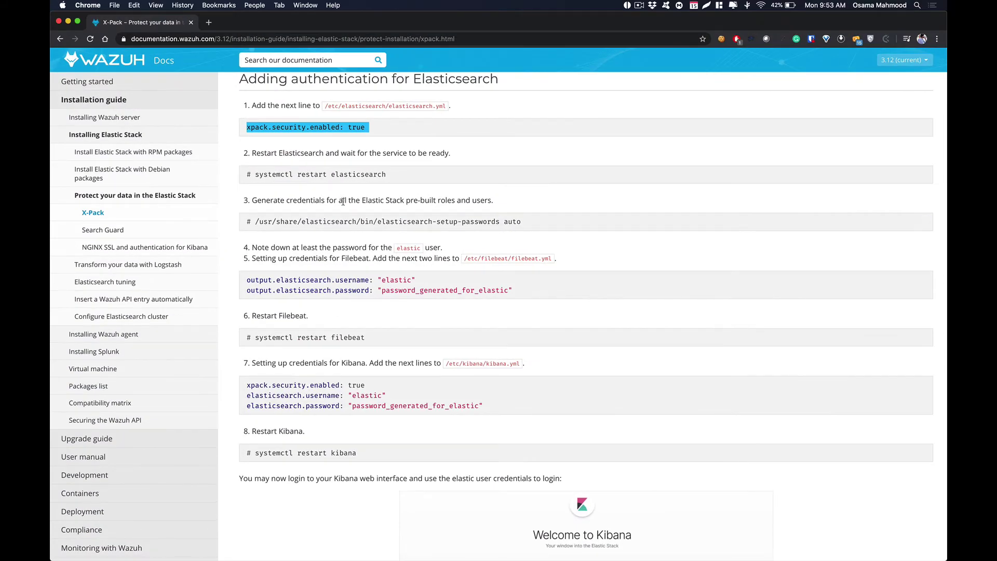
{"action": "left_click_drag", "start_coordinate": [255, 221], "coordinate": [602, 229]}
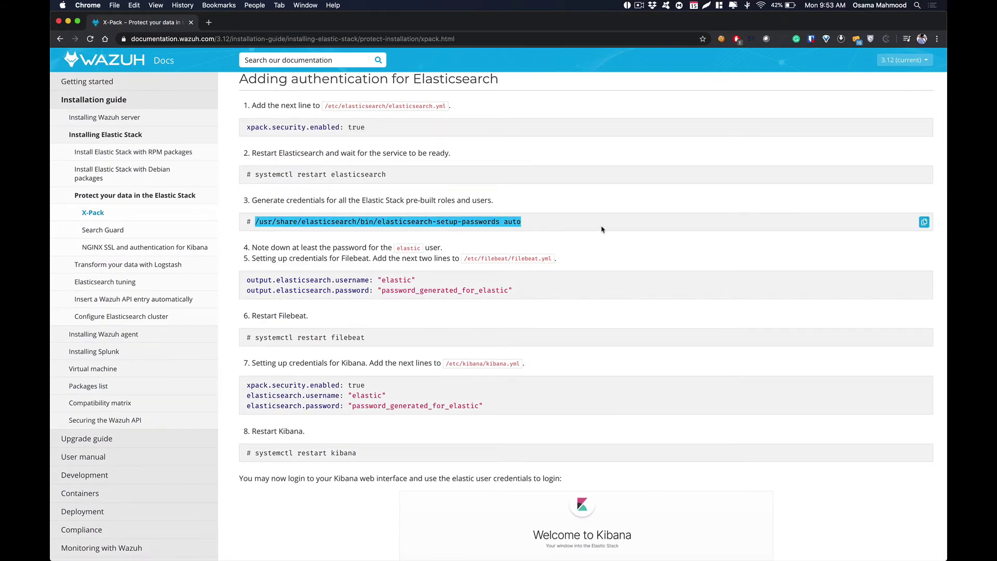
{"action": "left_click", "coordinate": [330, 219]}
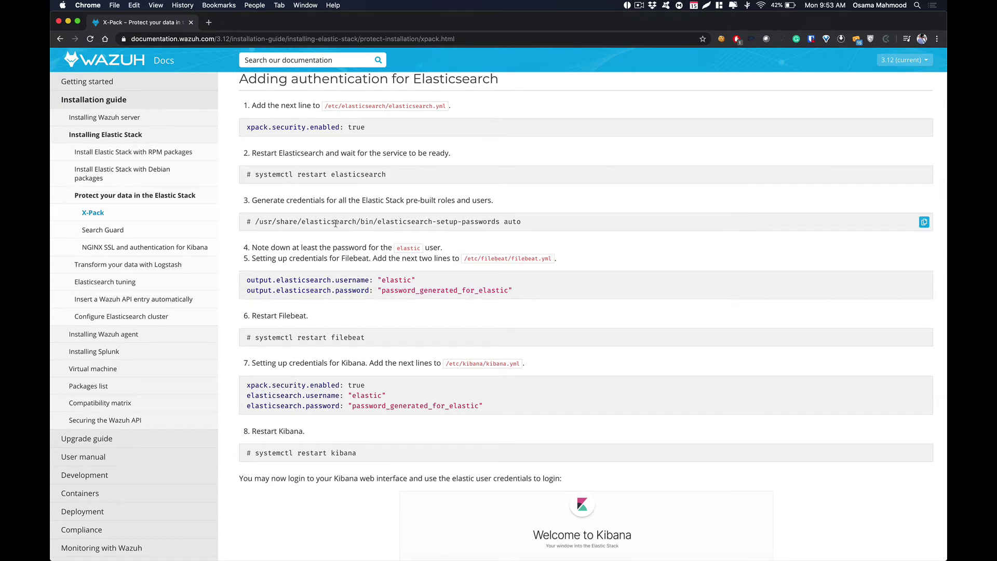
{"action": "left_click_drag", "start_coordinate": [255, 222], "coordinate": [591, 226]}
{"action": "key", "text": "super+c"}
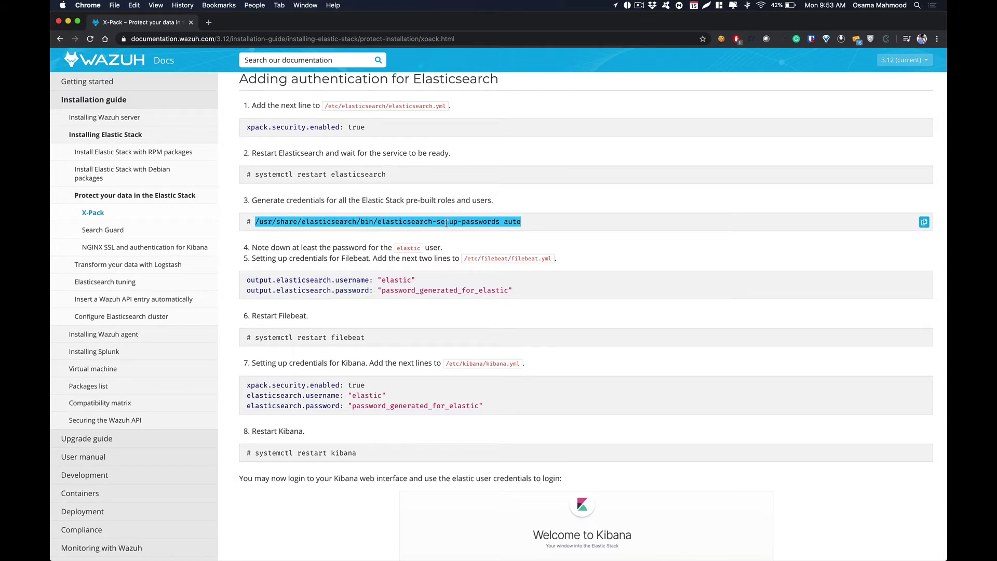
- In Termius, clear the terminal, run /usr/share/elasticsearch/bin/elasticsearch-setup-passwords auto, and confirm with y
{"action": "key", "text": "super+Tab"}
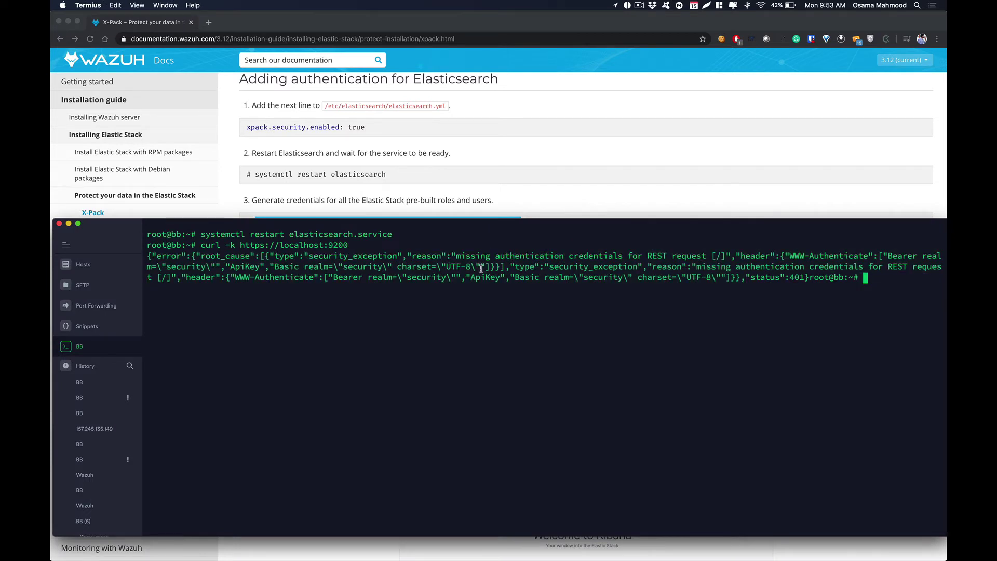
{"action": "type", "text": "clear"}
{"action": "key", "text": "Return"}
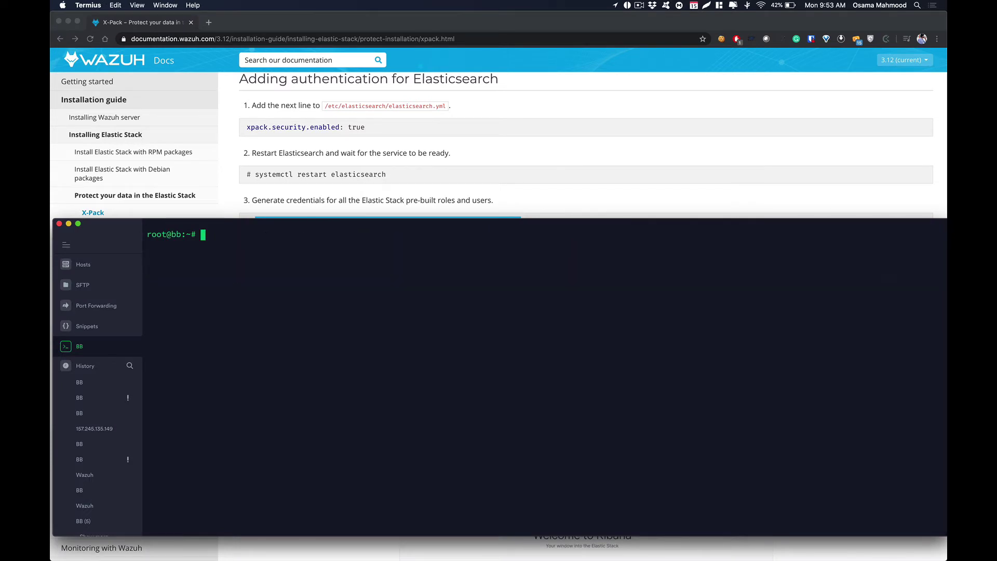
{"action": "key", "text": "super+v"}
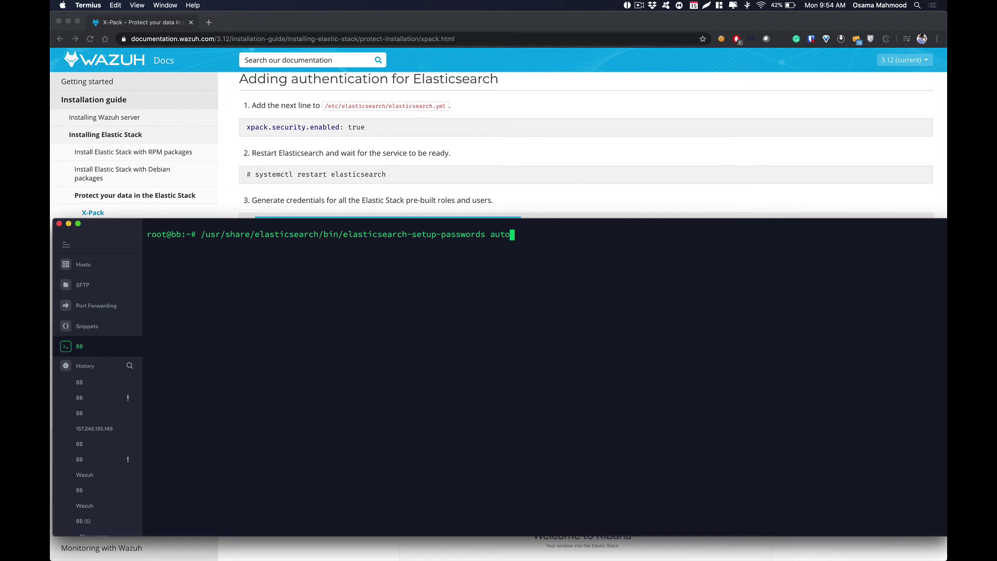
{"action": "key", "text": "Return"}
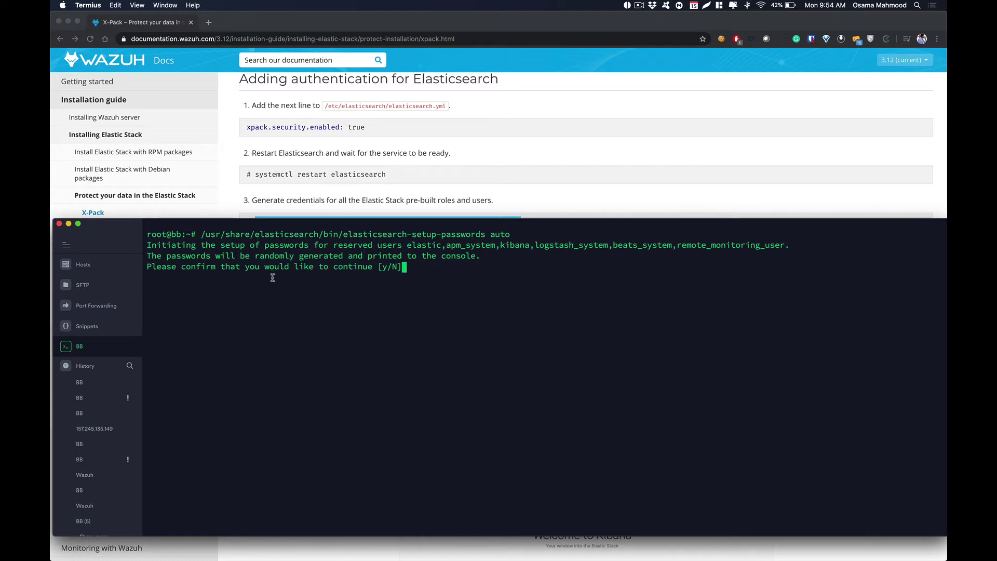
{"action": "type", "text": "y"}
{"action": "key", "text": "Return"}
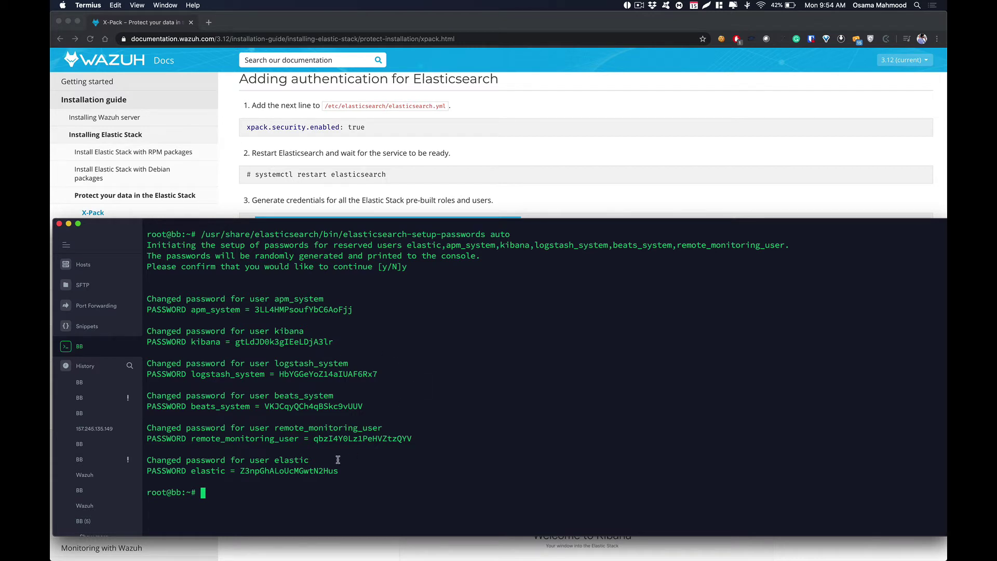
- Copy the generated passwords for all built-in users into an untitled VS Code file, close the release notes, and minimize VS Code
{"action": "left_click_drag", "start_coordinate": [356, 471], "coordinate": [515, 468]}
{"action": "mouse_move", "coordinate": [52, 156]}
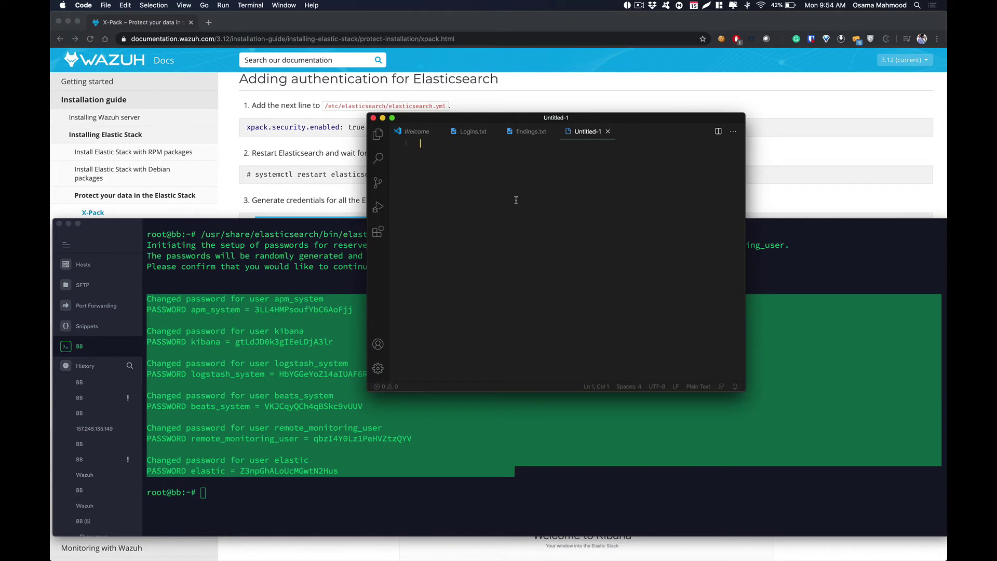
{"action": "key", "text": "super+v"}
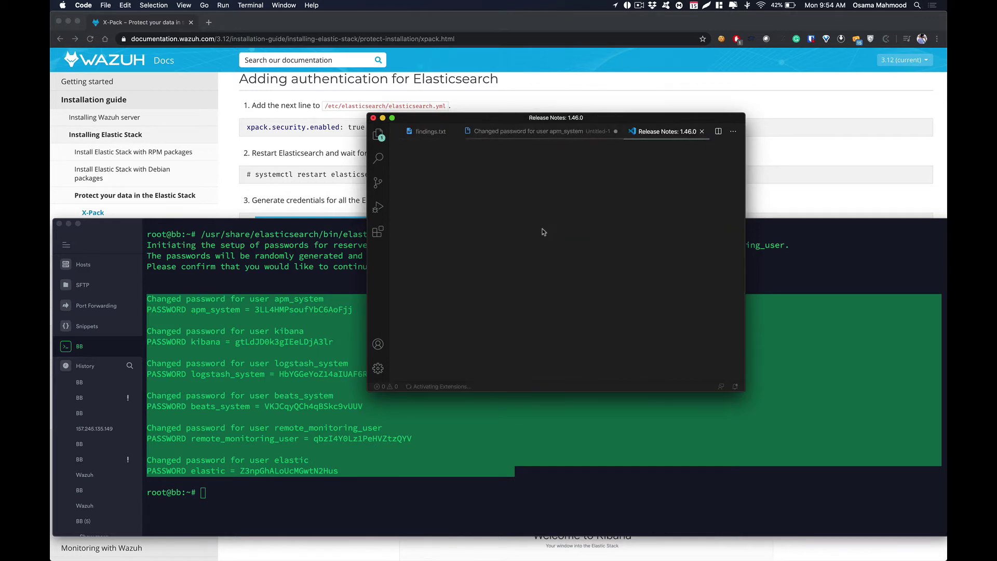
{"action": "left_click", "coordinate": [702, 131]}
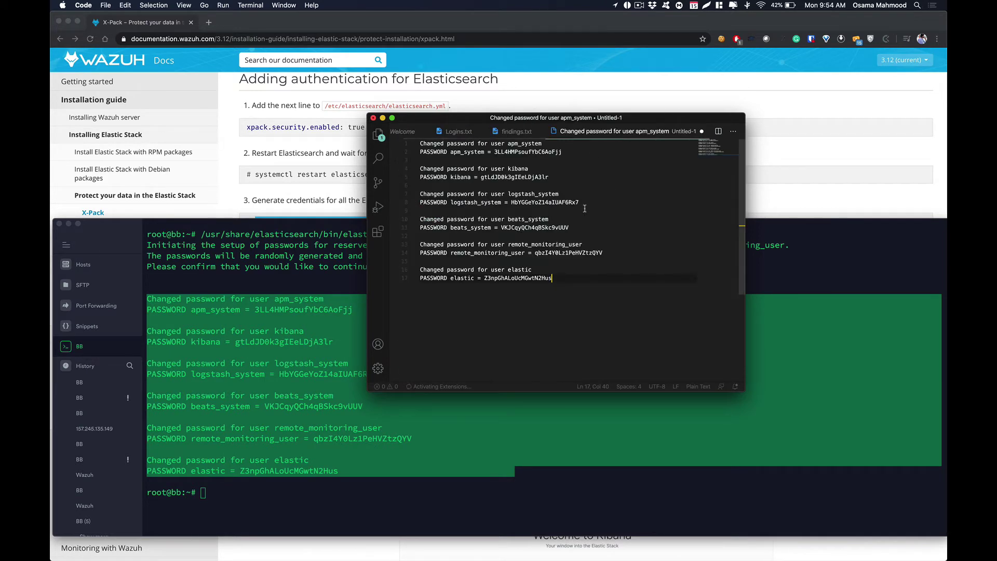
{"action": "left_click", "coordinate": [338, 264]}
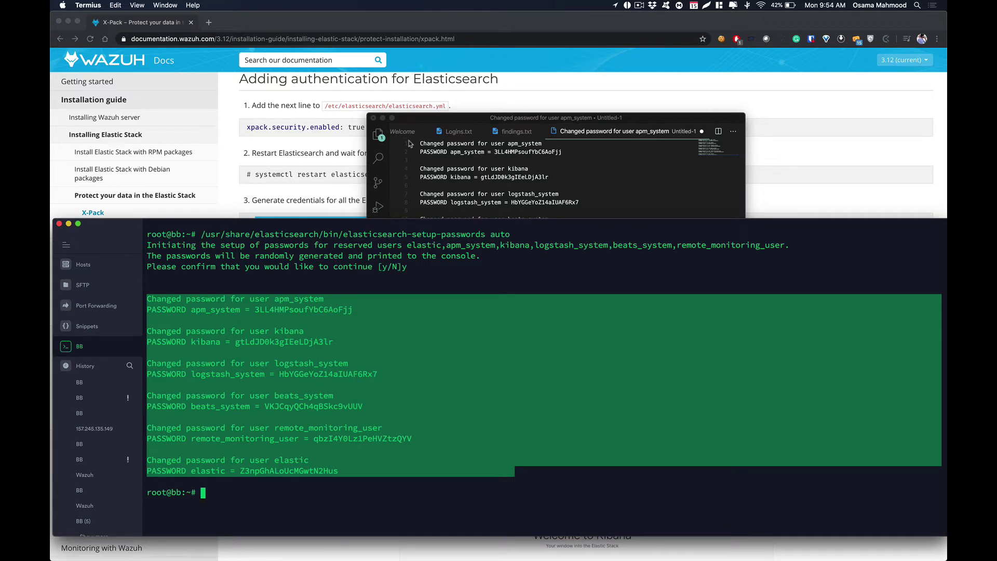
{"action": "left_click", "coordinate": [382, 118]}
- Look up the Filebeat configuration path in the Wazuh documentation, then clear the Termius terminal and open /etc/filebeat/filebeat.yml in nano
{"action": "scroll", "coordinate": [430, 171], "scroll_direction": "down", "scroll_amount": 5}
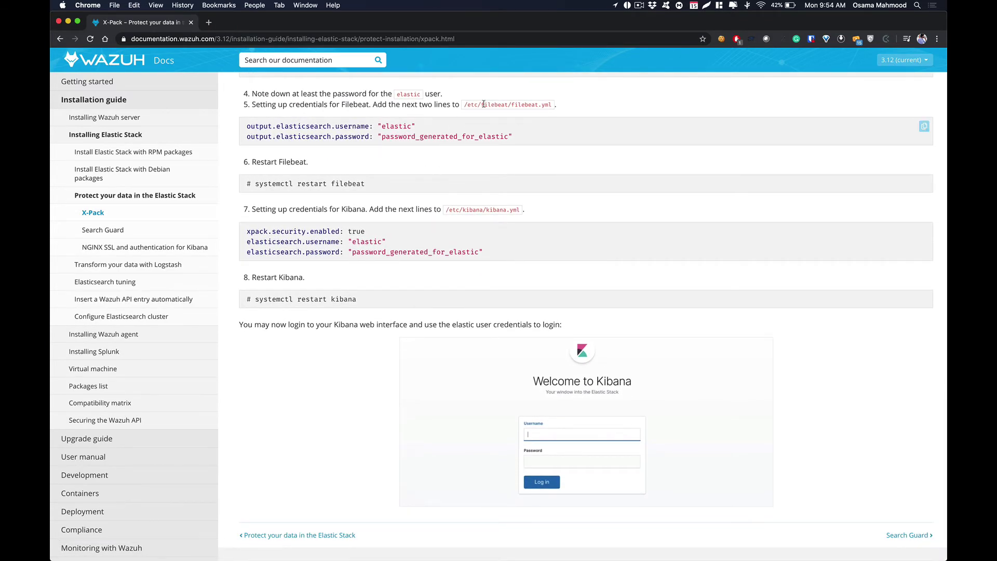
{"action": "left_click_drag", "start_coordinate": [463, 104], "coordinate": [602, 106]}
{"action": "left_click", "coordinate": [602, 106]}
{"action": "key", "text": "super+Tab"}
{"action": "scroll", "coordinate": [449, 151], "scroll_direction": "down", "scroll_amount": 1}
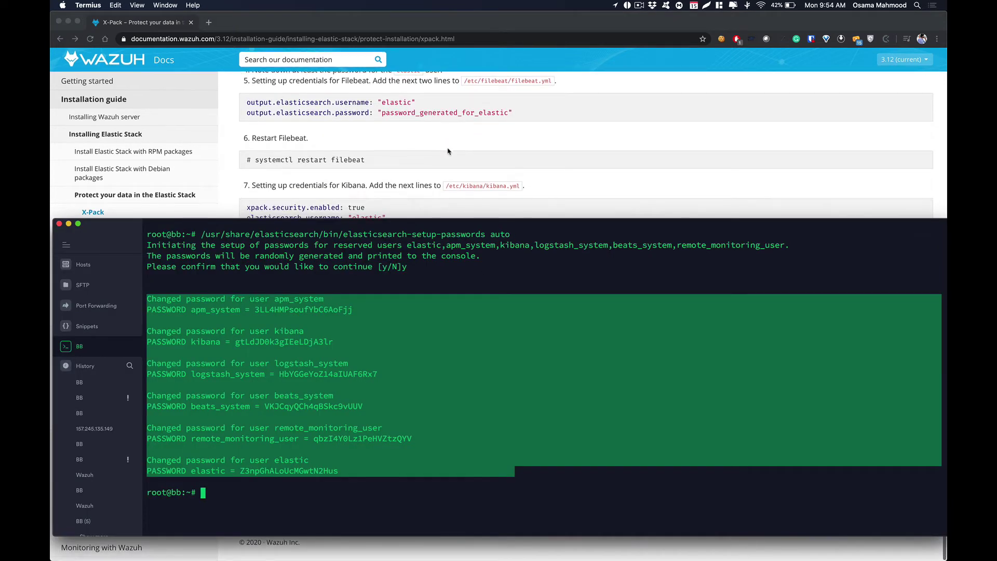
{"action": "left_click", "coordinate": [479, 352]}
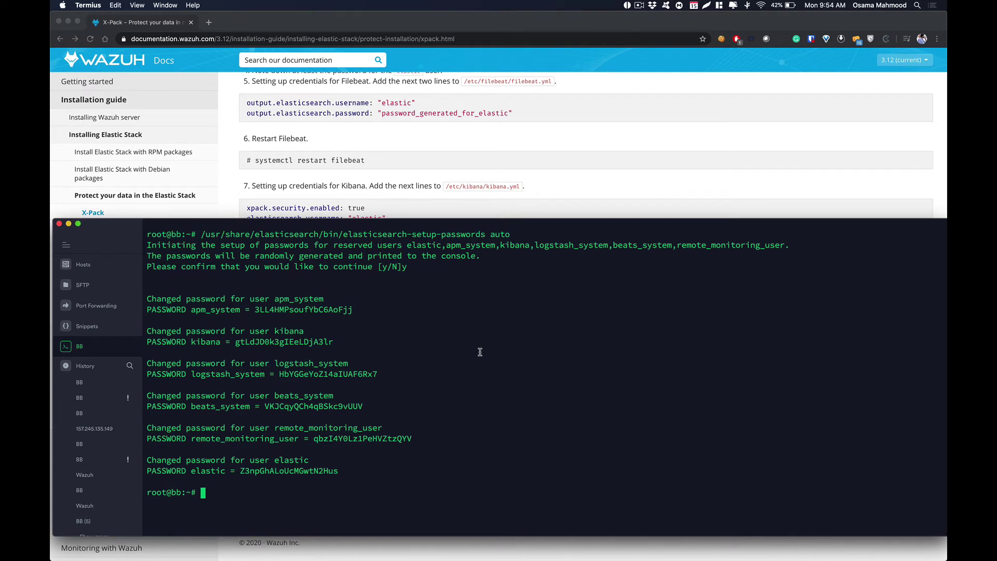
{"action": "key", "text": "ctrl+l"}
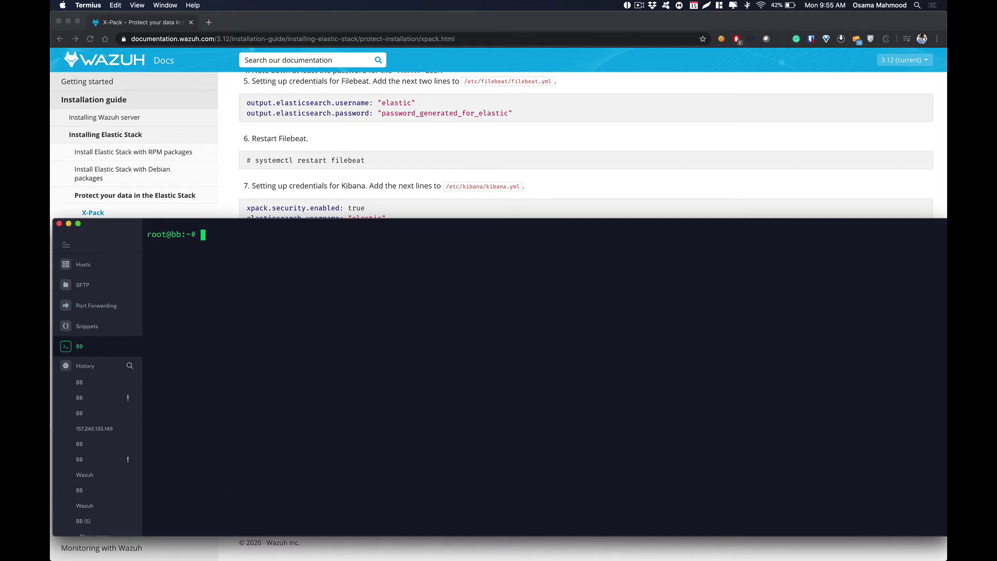
{"action": "type", "text": "nao"}
{"action": "key", "text": "BackSpace"}
{"action": "type", "text": "no"}
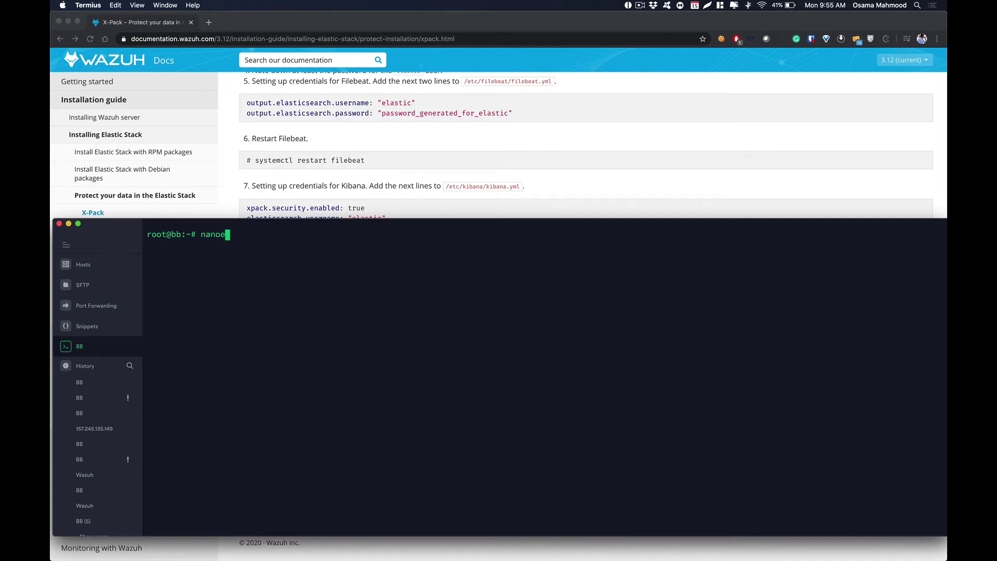
{"action": "type", "text": " /etc/fi"}
{"action": "key", "text": "Tab"}
{"action": "type", "text": "filebeat."}
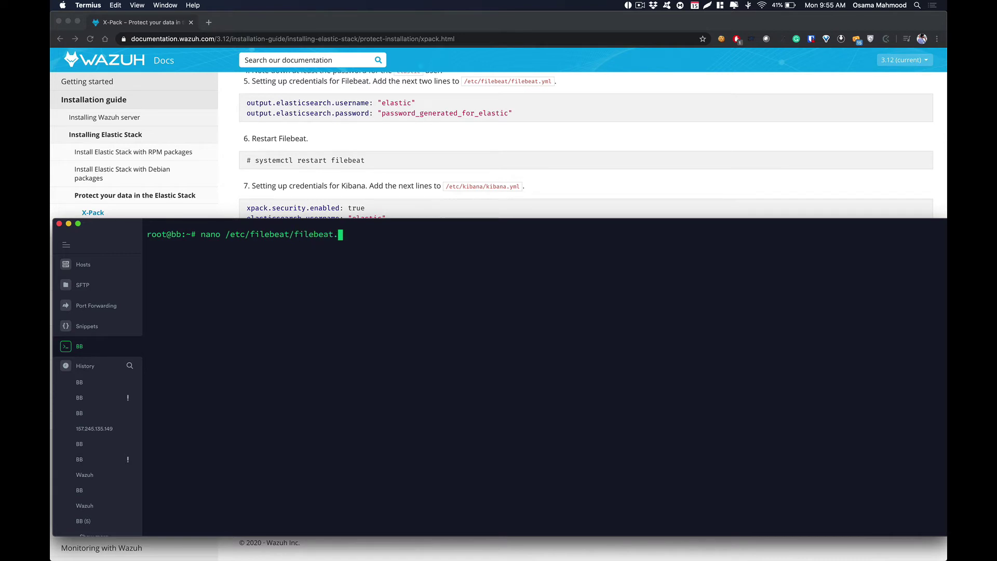
{"action": "type", "text": "yml"}
{"action": "key", "text": "Return"}
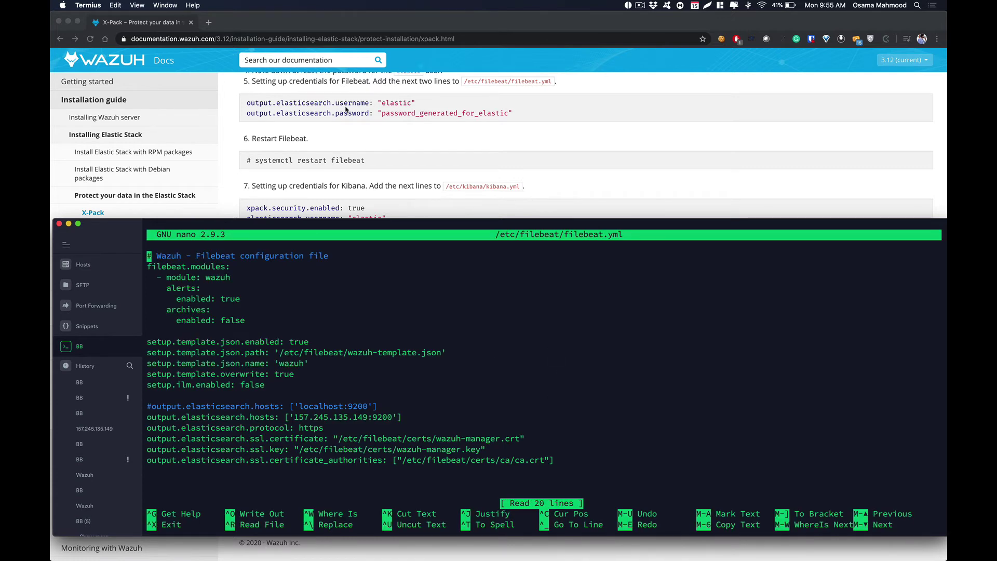
- Copy the two output.elasticsearch username and password lines from step 5 of the Wazuh documentation into the untitled VS Code file
{"action": "left_click", "coordinate": [250, 101]}
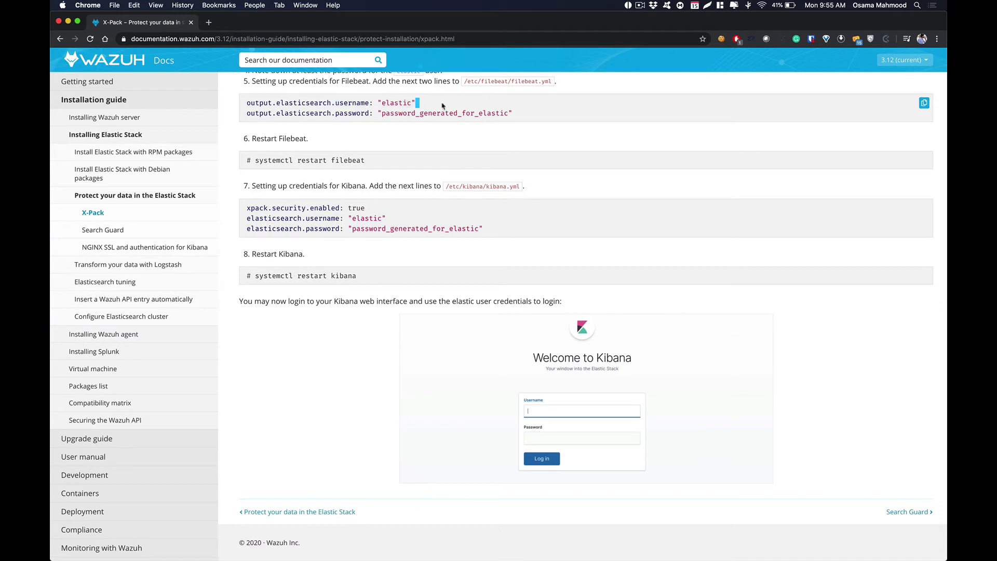
{"action": "left_click_drag", "start_coordinate": [524, 116], "coordinate": [246, 102]}
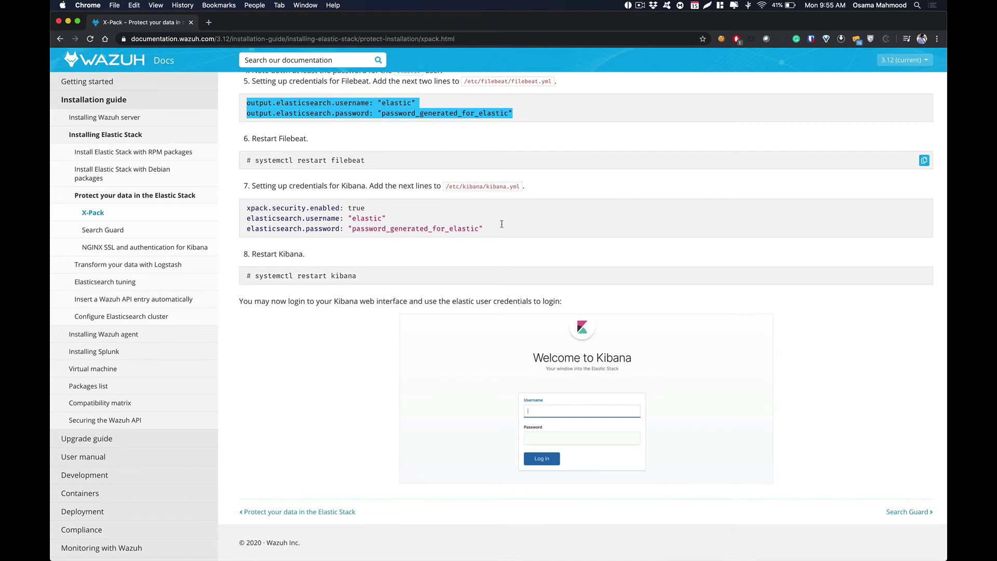
{"action": "key", "text": "super+Tab"}
{"action": "key", "text": "super+Tab"}
{"action": "key", "text": "super+Tab"}
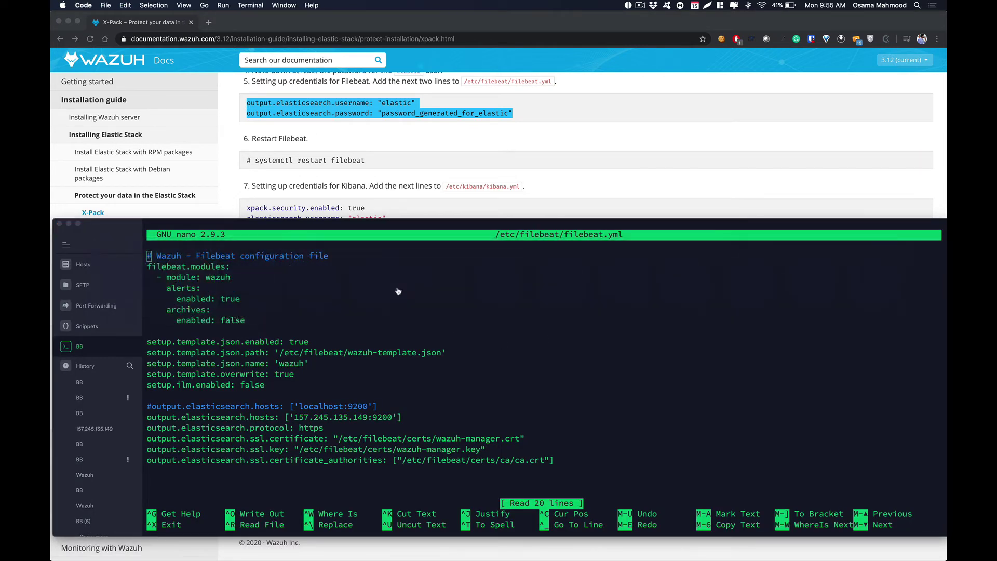
{"action": "left_click", "coordinate": [65, 463]}
{"action": "key", "text": "super+v"}
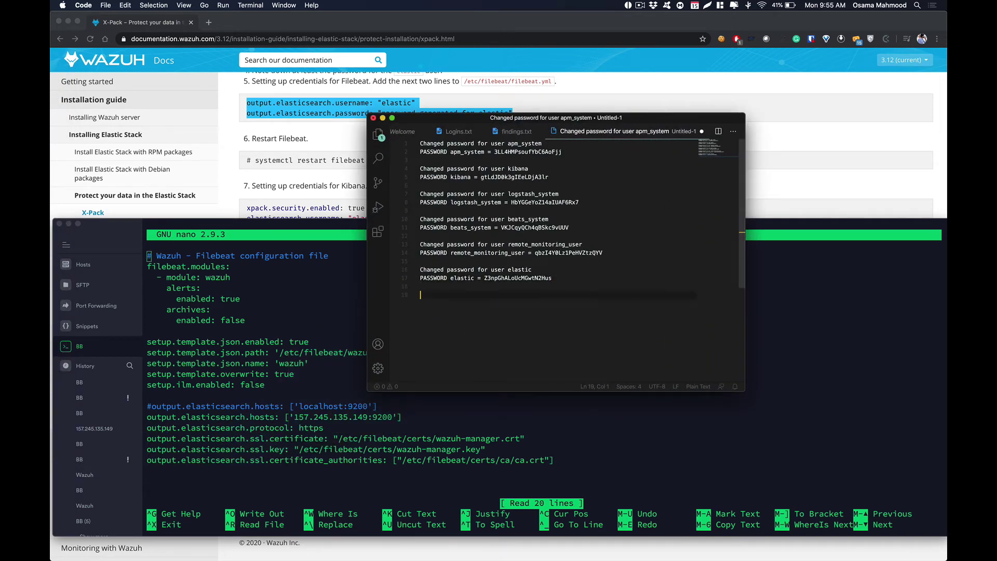
- Replace the password_generated_for_elastic placeholder in the VS Code file with the elastic user's generated password
{"action": "double_click", "coordinate": [513, 279]}
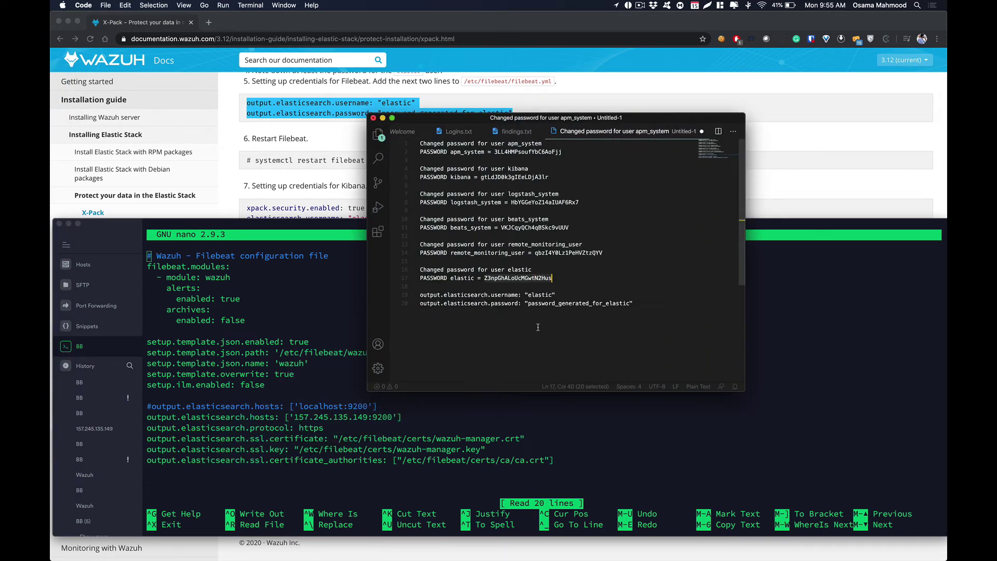
{"action": "double_click", "coordinate": [574, 304]}
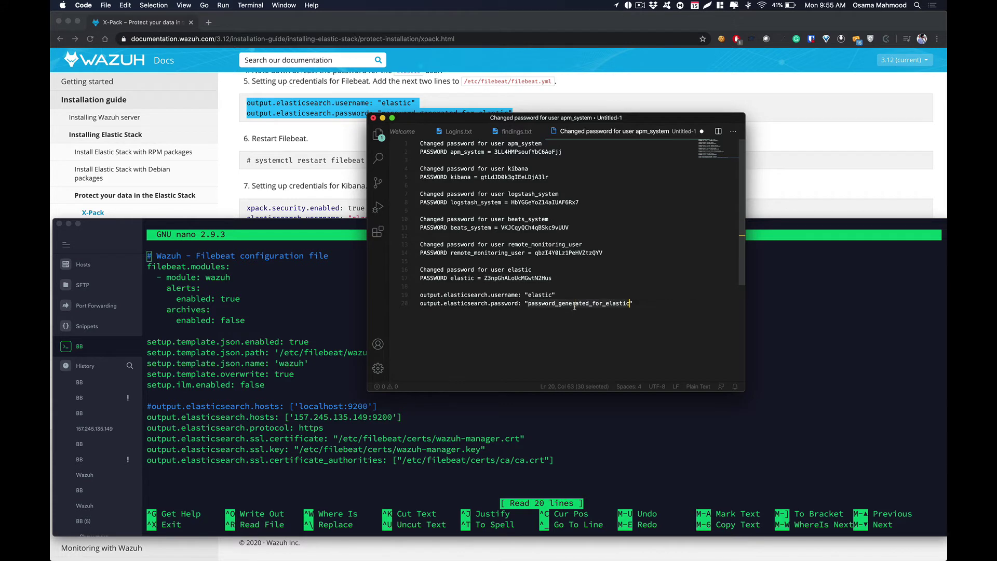
{"action": "key", "text": "super+v"}
- Append both completed output.elasticsearch credential lines, including the elastic password, to the end of /etc/filebeat/filebeat.yml in Termius, then save and exit nano
{"action": "left_click_drag", "start_coordinate": [413, 295], "coordinate": [615, 300]}
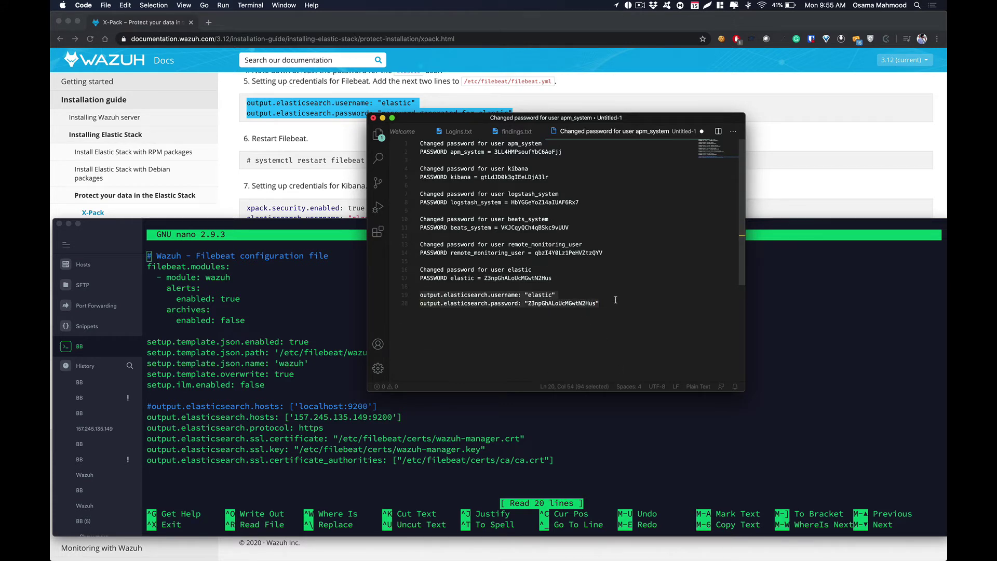
{"action": "left_click", "coordinate": [239, 456]}
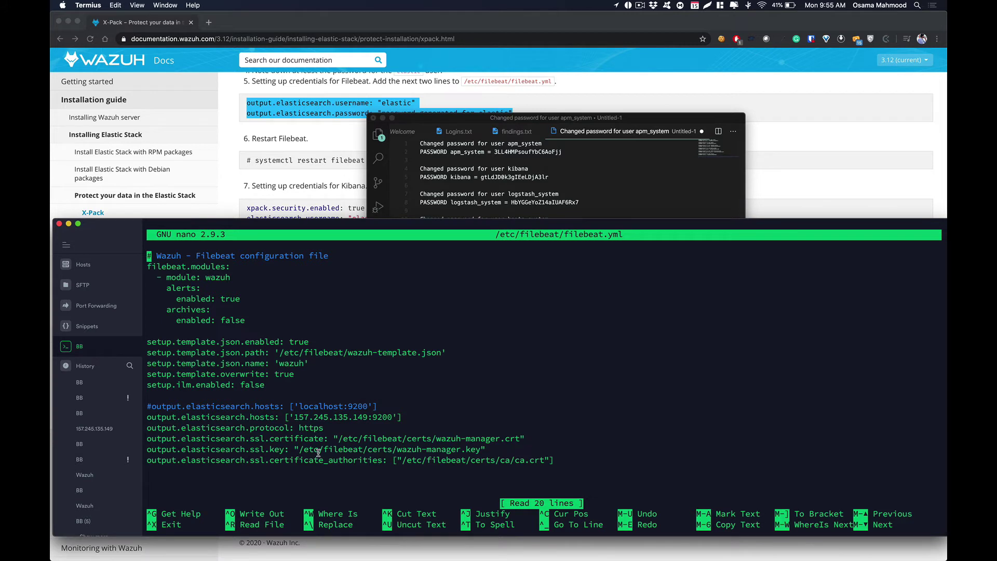
{"action": "key", "text": "Down"}
{"action": "key", "text": "Down"}
{"action": "key", "text": "Down"}
{"action": "key", "text": "Down"}
{"action": "key", "text": "Down"}
{"action": "key", "text": "Down"}
{"action": "key", "text": "Down"}
{"action": "key", "text": "Down"}
{"action": "key", "text": "Down"}
{"action": "key", "text": "Down"}
{"action": "key", "text": "Down"}
{"action": "key", "text": "Down"}
{"action": "key", "text": "Down"}
{"action": "key", "text": "Down"}
{"action": "key", "text": "Down"}
{"action": "key", "text": "Down"}
{"action": "key", "text": "Down"}
{"action": "key", "text": "Down"}
{"action": "key", "text": "Down"}
{"action": "key", "text": "Down"}
{"action": "key", "text": "super+v"}
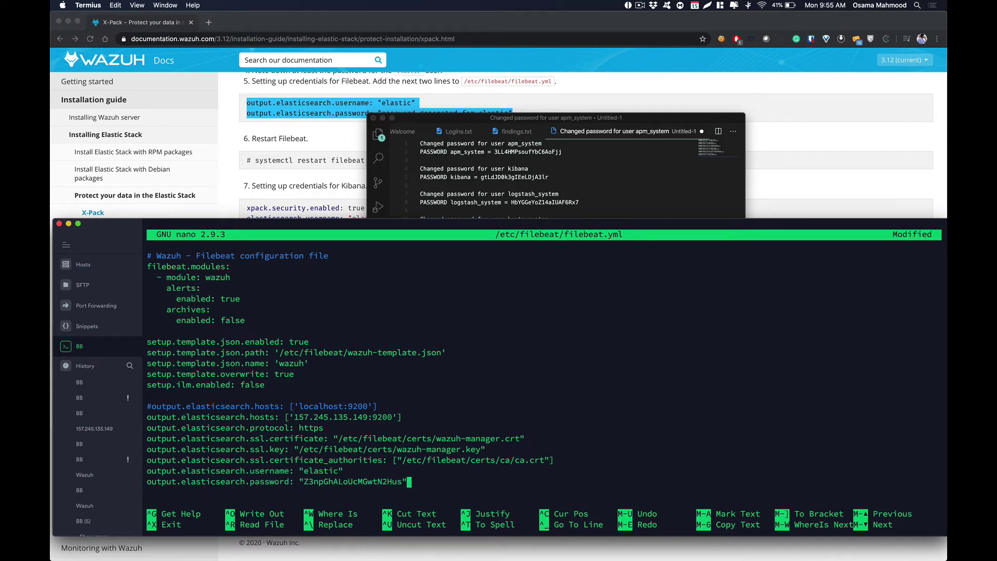
{"action": "key", "text": "ctrl+x"}
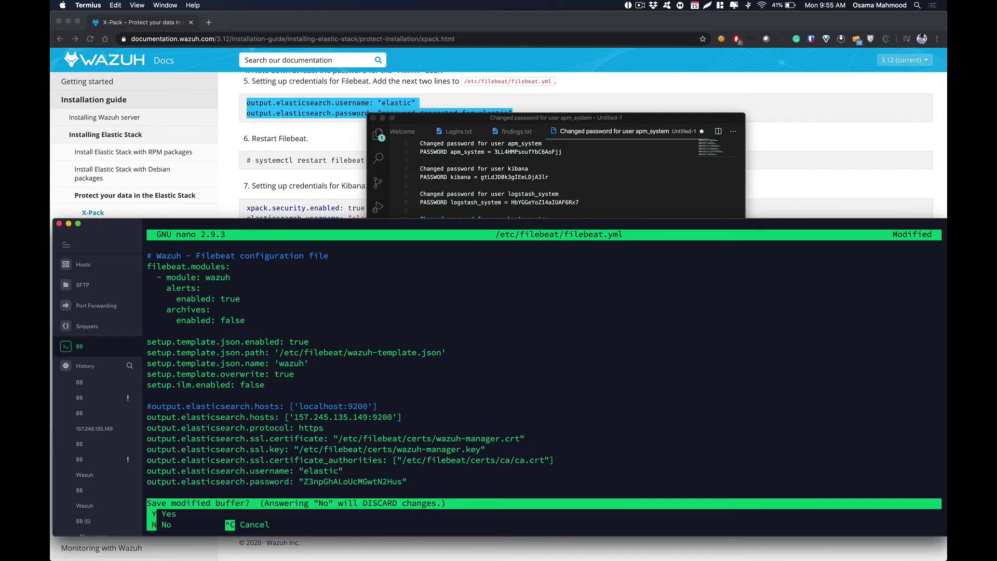
{"action": "key", "text": "y"}
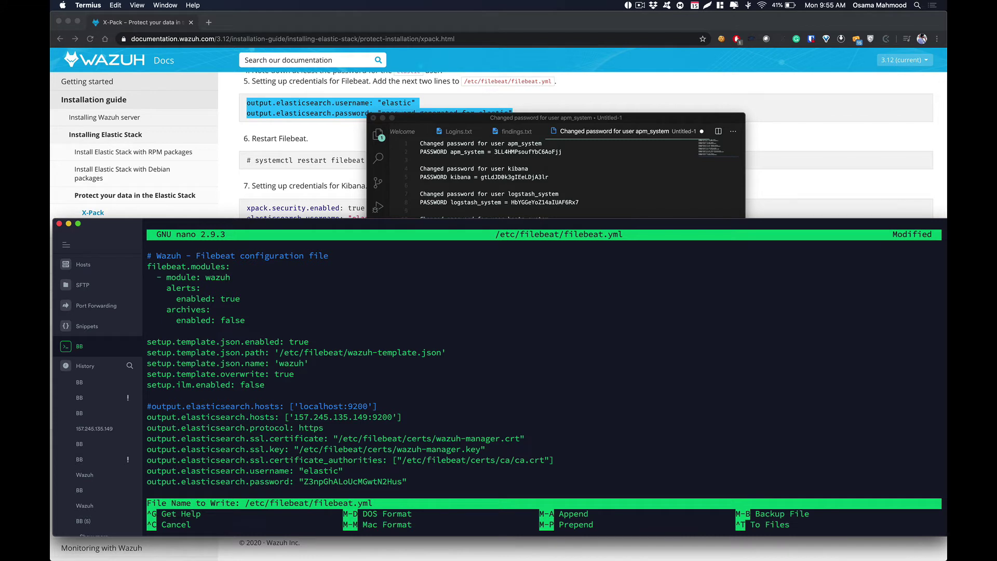
{"action": "key", "text": "Return"}
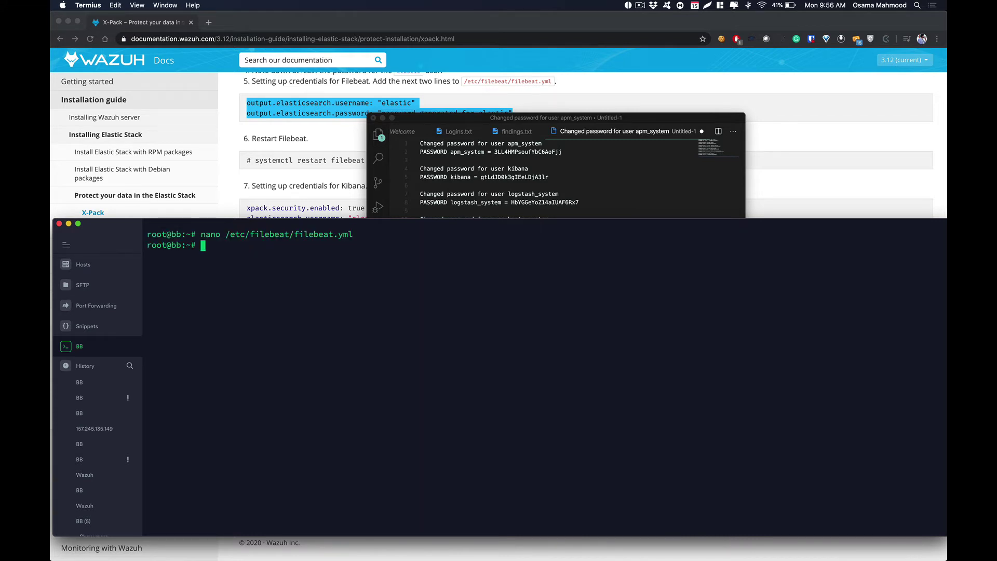
- Restart Filebeat with systemctl restart filebeat.service
{"action": "type", "text": "syste,"}
{"action": "key", "text": "BackSpace"}
{"action": "type", "text": "mctl restart filebeat.service"}
{"action": "key", "text": "Return"}
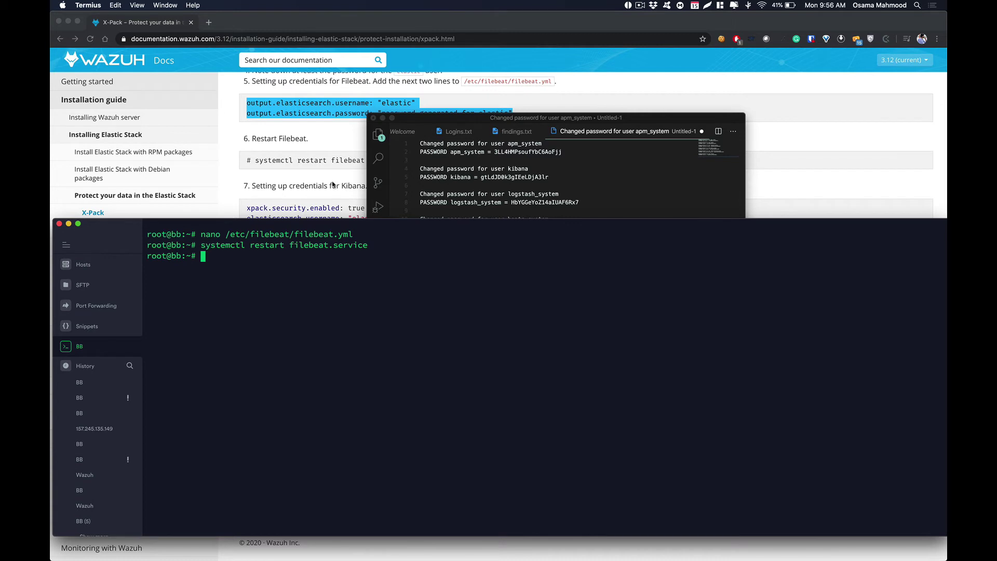
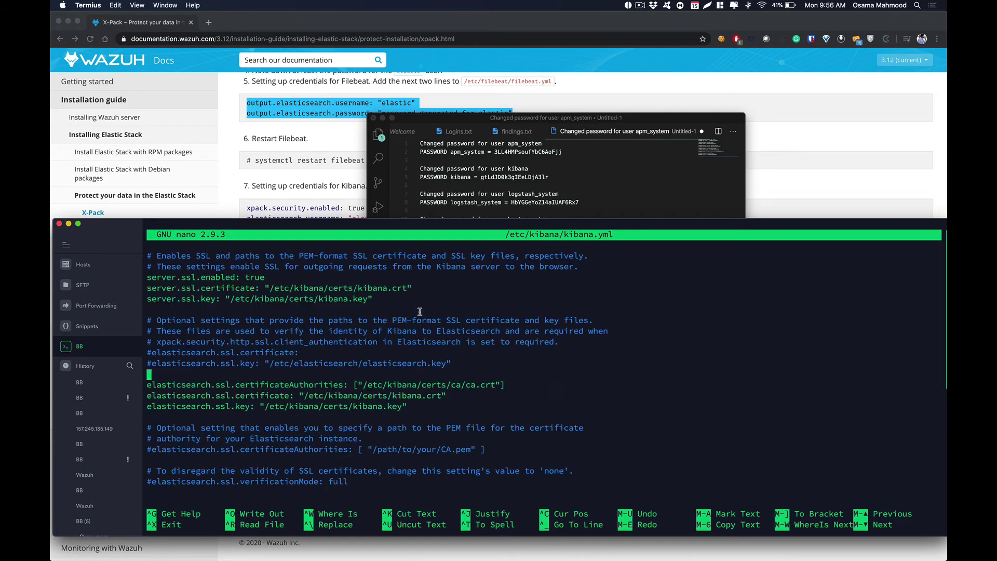
- Uncomment the elasticsearch.username and elasticsearch.password settings in /etc/kibana/kibana.yml
{"action": "scroll", "coordinate": [420, 311], "scroll_direction": "down", "scroll_amount": 15}
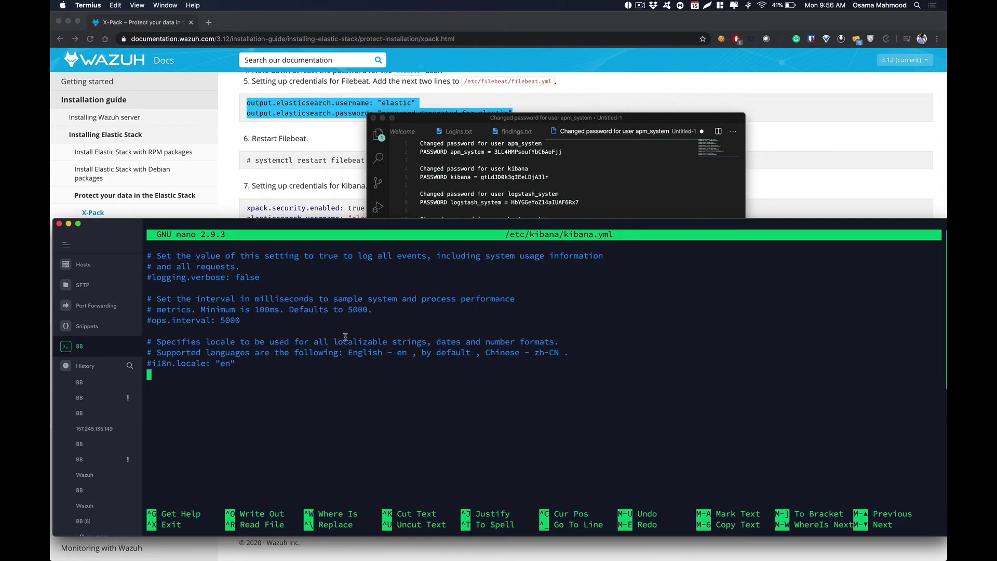
{"action": "scroll", "coordinate": [345, 337], "scroll_direction": "up", "scroll_amount": 2}
{"action": "scroll", "coordinate": [346, 337], "scroll_direction": "up", "scroll_amount": 10}
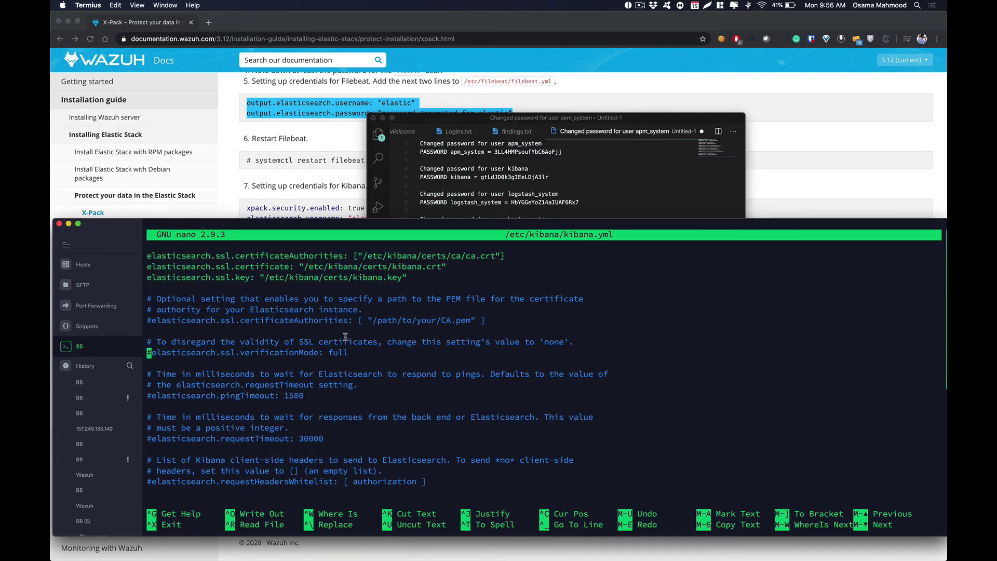
{"action": "scroll", "coordinate": [346, 336], "scroll_direction": "up", "scroll_amount": 5}
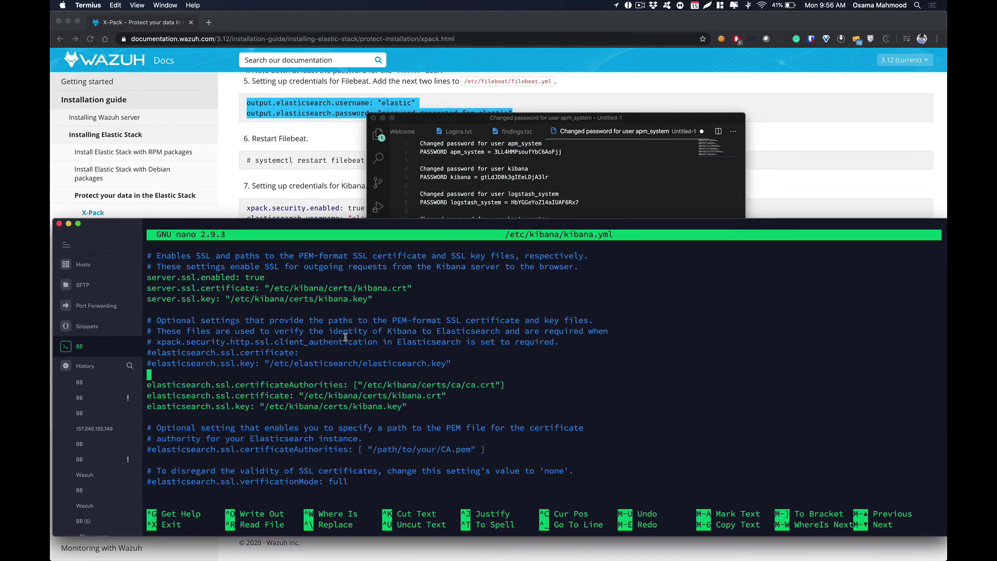
{"action": "scroll", "coordinate": [346, 337], "scroll_direction": "up", "scroll_amount": 3}
{"action": "scroll", "coordinate": [346, 336], "scroll_direction": "up", "scroll_amount": 5}
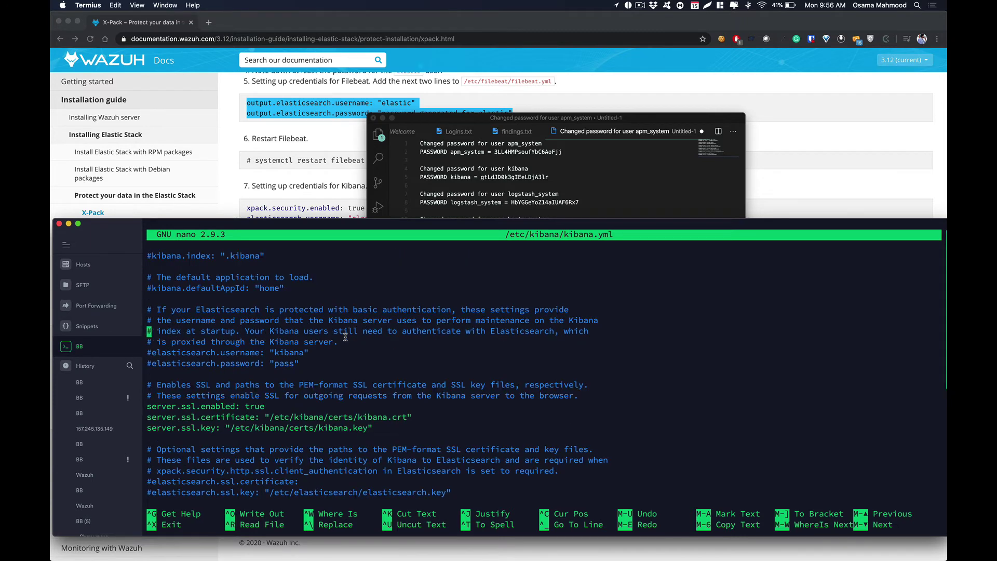
{"action": "scroll", "coordinate": [345, 337], "scroll_direction": "up", "scroll_amount": 1}
{"action": "scroll", "coordinate": [351, 154], "scroll_direction": "down", "scroll_amount": 1}
{"action": "key", "text": "Down"}
{"action": "key", "text": "Down"}
{"action": "key", "text": "Down"}
{"action": "key", "text": "Down"}
{"action": "key", "text": "Down"}
{"action": "key", "text": "Down"}
{"action": "key", "text": "Down"}
{"action": "key", "text": "Down"}
{"action": "key", "text": "Down"}
{"action": "key", "text": "Down"}
{"action": "key", "text": "Down"}
{"action": "key", "text": "Down"}
{"action": "key", "text": "Down"}
{"action": "key", "text": "Down"}
{"action": "key", "text": "Up"}
{"action": "key", "text": "Up"}
{"action": "key", "text": "Up"}
{"action": "key", "text": "Up"}
{"action": "key", "text": "Up"}
{"action": "key", "text": "Up"}
{"action": "key", "text": "Up"}
{"action": "key", "text": "Up"}
{"action": "key", "text": "Up"}
{"action": "key", "text": "Up"}
{"action": "key", "text": "Right"}
{"action": "key", "text": "BackSpace"}
{"action": "key", "text": "Down"}
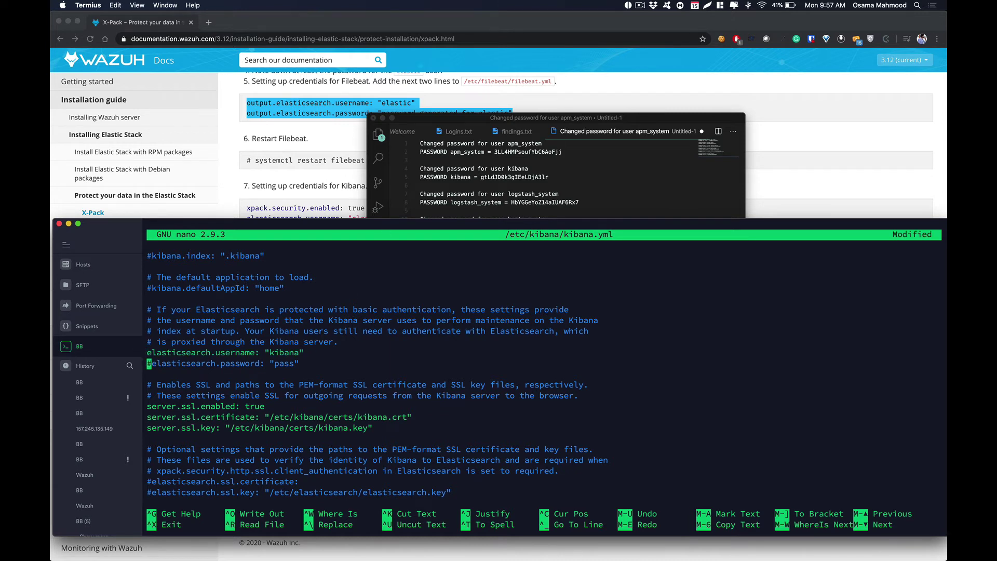
{"action": "key", "text": "Right"}
{"action": "key", "text": "BackSpace"}
- Set the elasticsearch.username value in kibana.yml to "elastic"
{"action": "key", "text": "Up"}
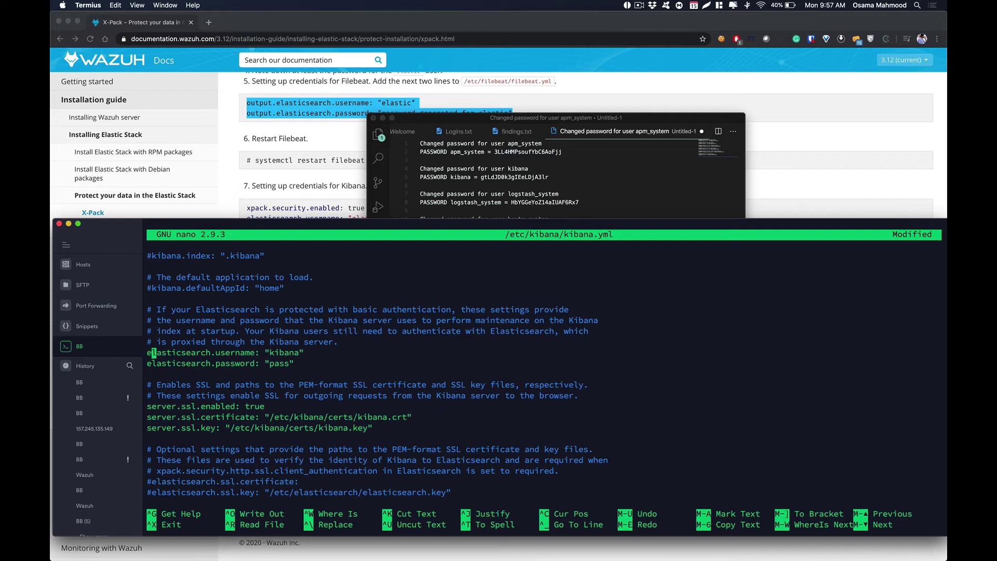
{"action": "key", "text": "Right"}
{"action": "key", "text": "Right"}
{"action": "key", "text": "Right"}
{"action": "key", "text": "Right"}
{"action": "key", "text": "Right"}
{"action": "key", "text": "Right"}
{"action": "key", "text": "Right"}
{"action": "key", "text": "Right"}
{"action": "key", "text": "Right"}
{"action": "key", "text": "Right"}
{"action": "key", "text": "Right"}
{"action": "key", "text": "Right"}
{"action": "key", "text": "Right"}
{"action": "key", "text": "Right"}
{"action": "key", "text": "Right"}
{"action": "left_click", "coordinate": [155, 364]}
{"action": "key", "text": "Right"}
{"action": "key", "text": "Right"}
{"action": "key", "text": "Right"}
{"action": "key", "text": "Left"}
{"action": "key", "text": "Left"}
{"action": "left_click", "coordinate": [301, 352]}
{"action": "key", "text": "BackSpace"}
{"action": "key", "text": "BackSpace"}
{"action": "key", "text": "BackSpace"}
{"action": "key", "text": "BackSpace"}
{"action": "key", "text": "BackSpace"}
{"action": "key", "text": "BackSpace"}
{"action": "type", "text": "elastic"}
- Replace the elasticsearch.password value in kibana.yml with the elastic user's generated password copied from the VS Code file
{"action": "key", "text": "Down"}
{"action": "key", "text": "Left"}
{"action": "key", "text": "BackSpace"}
{"action": "key", "text": "BackSpace"}
{"action": "key", "text": "BackSpace"}
{"action": "key", "text": "BackSpace"}
{"action": "key", "text": "BackSpace"}
{"action": "key", "text": "BackSpace"}
{"action": "key", "text": "super+Tab"}
{"action": "double_click", "coordinate": [534, 278]}
{"action": "key", "text": "super+c"}
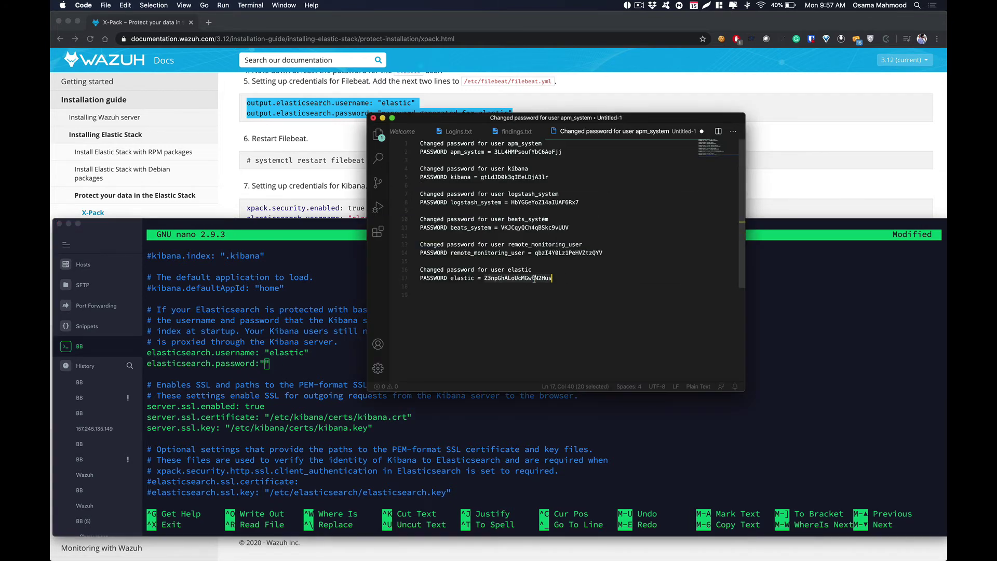
{"action": "left_click", "coordinate": [379, 435]}
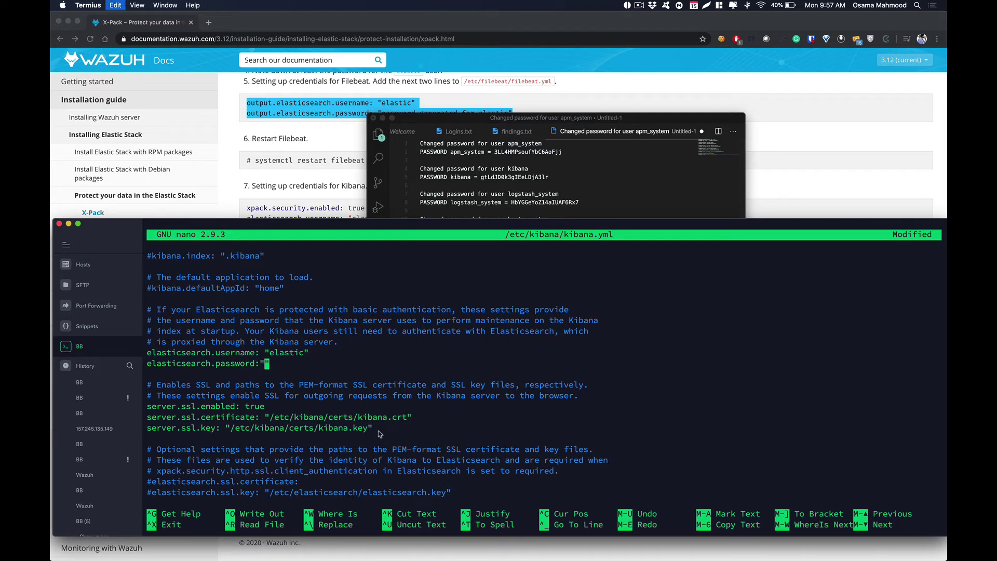
{"action": "key", "text": "super+v"}
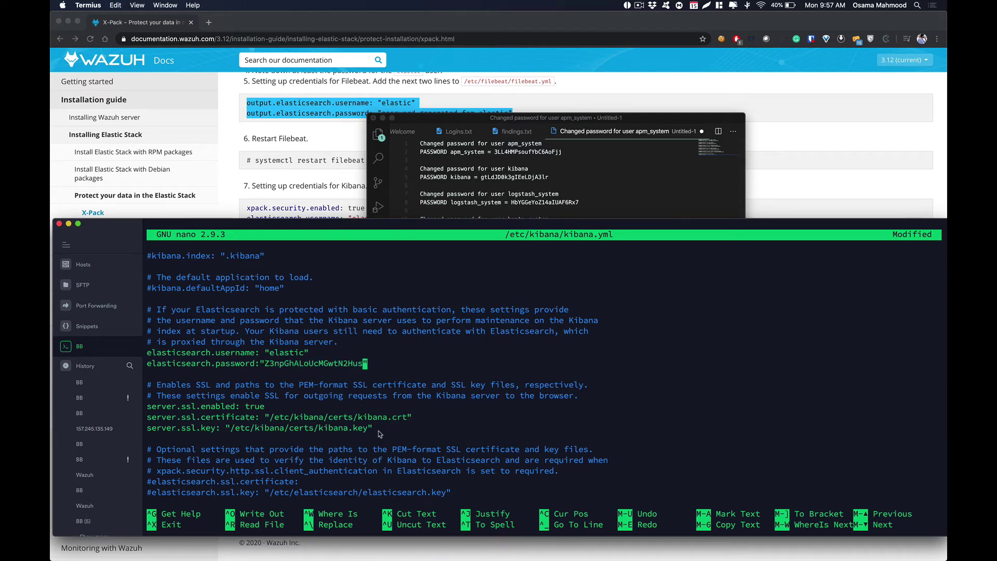
- Insert the xpack.security.enabled: true line from the Wazuh documentation above elasticsearch.username in kibana.yml and remove the extra blank line
{"action": "left_click", "coordinate": [312, 352]}
{"action": "left_click", "coordinate": [341, 342]}
{"action": "key", "text": "Return"}
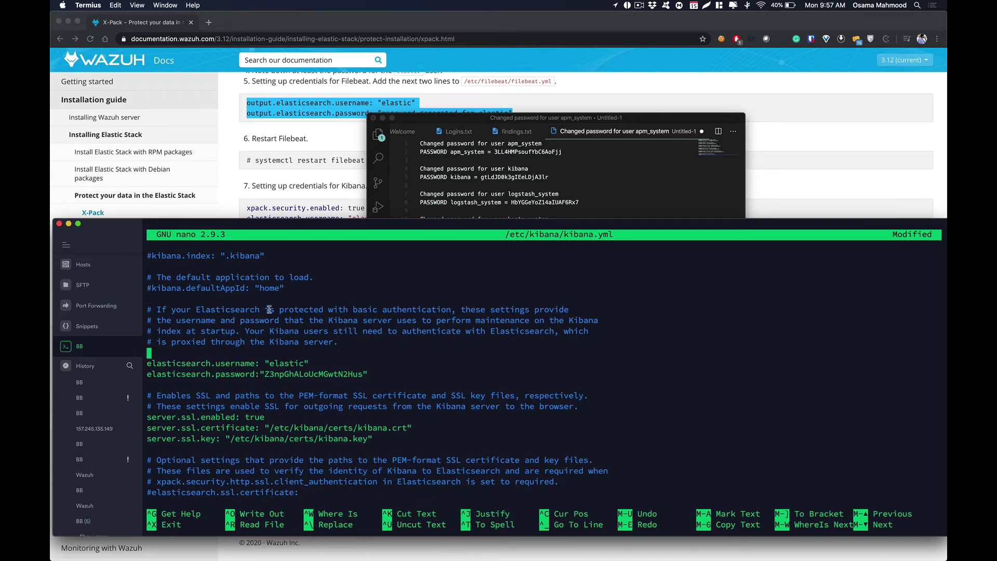
{"action": "left_click", "coordinate": [304, 209]}
{"action": "triple_click", "coordinate": [308, 209]}
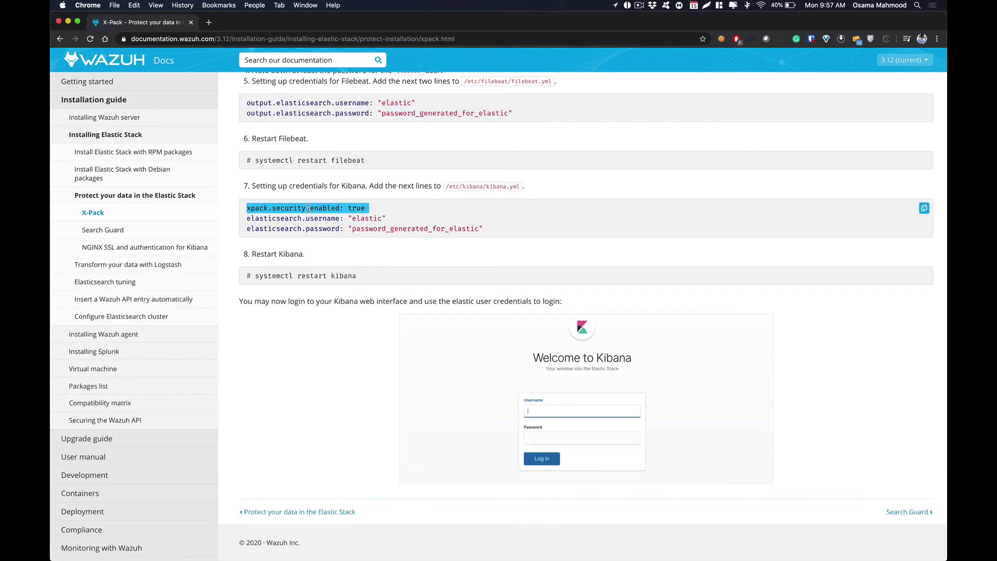
{"action": "key", "text": "super+c"}
{"action": "key", "text": "super+Tab"}
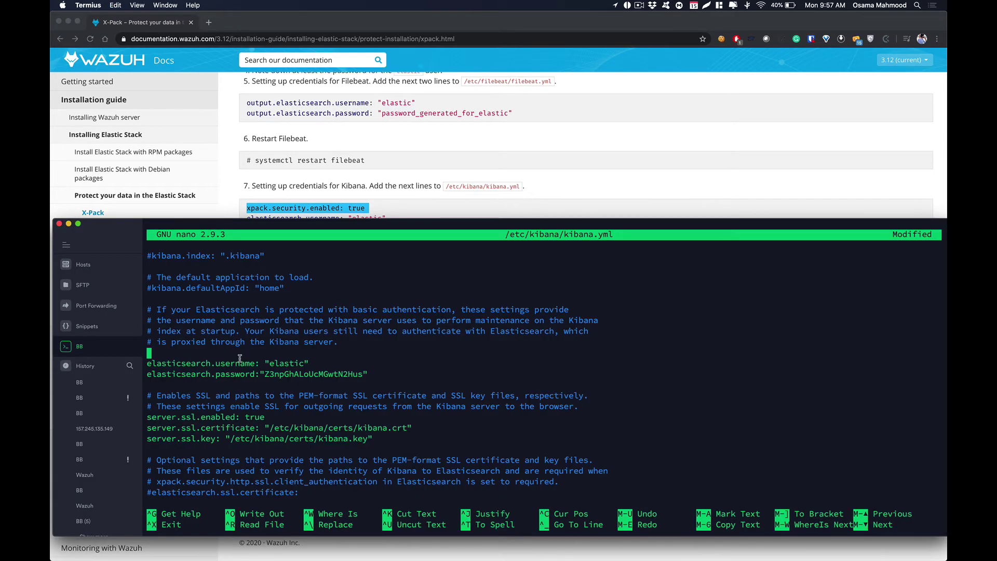
{"action": "key", "text": "super+v"}
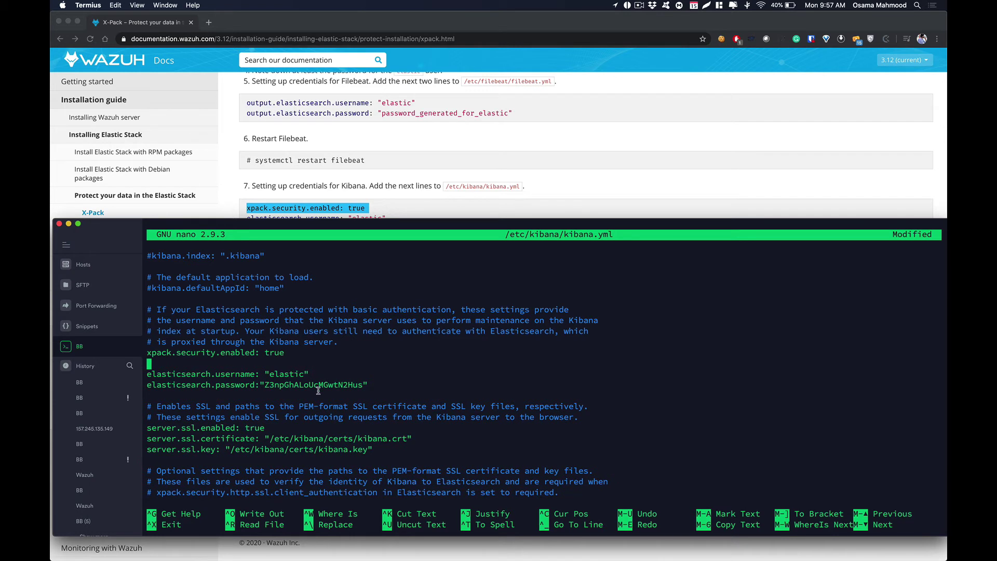
{"action": "key", "text": "BackSpace"}
{"action": "key", "text": "BackSpace"}
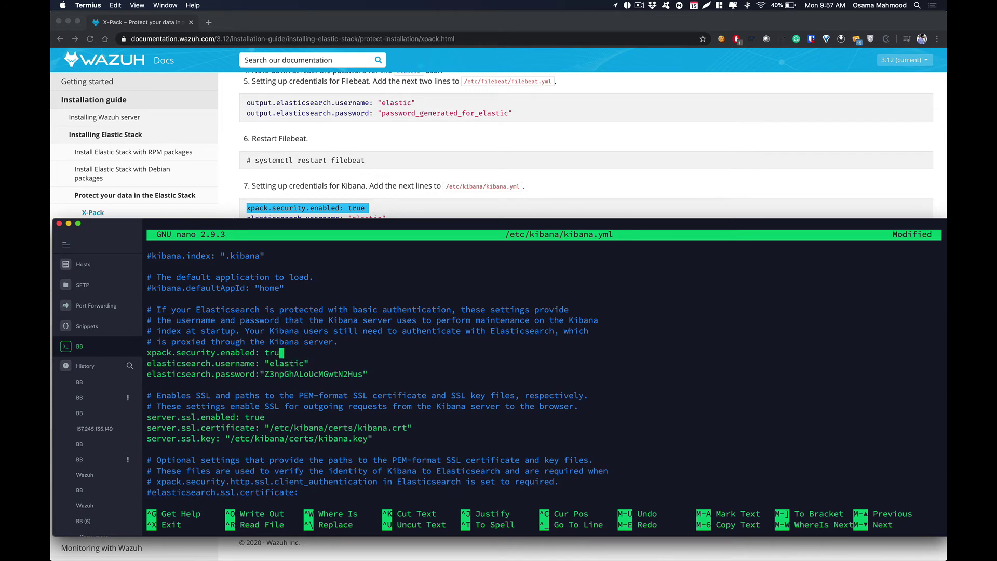
- Save the changes to /etc/kibana/kibana.yml and exit nano
{"action": "key", "text": "ctrl+x"}
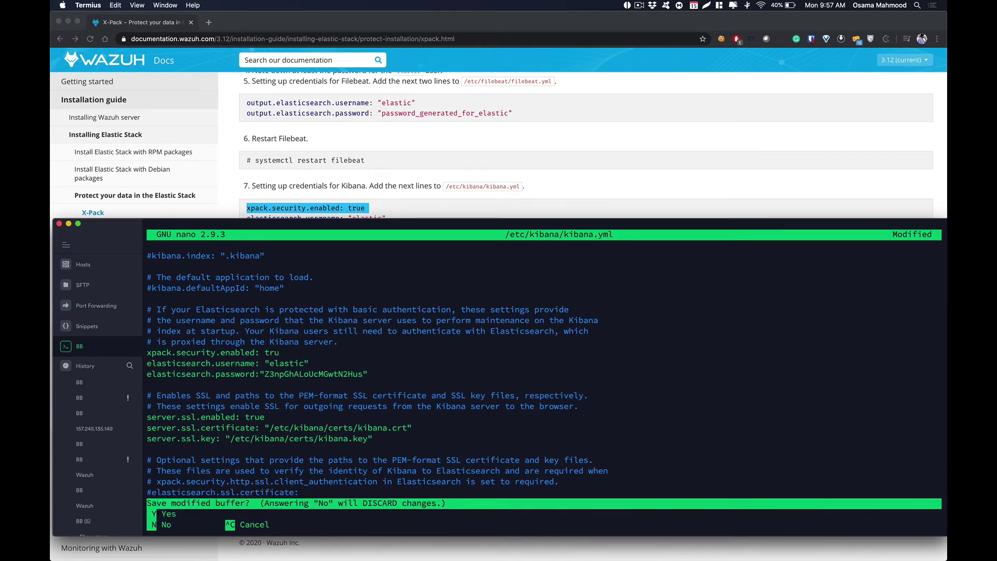
{"action": "key", "text": "y"}
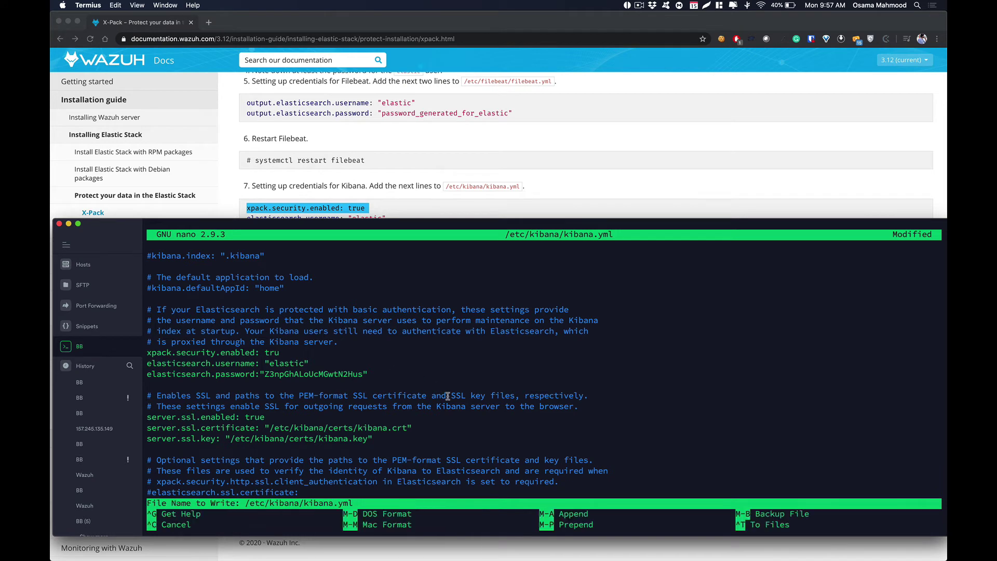
{"action": "key", "text": "Return"}
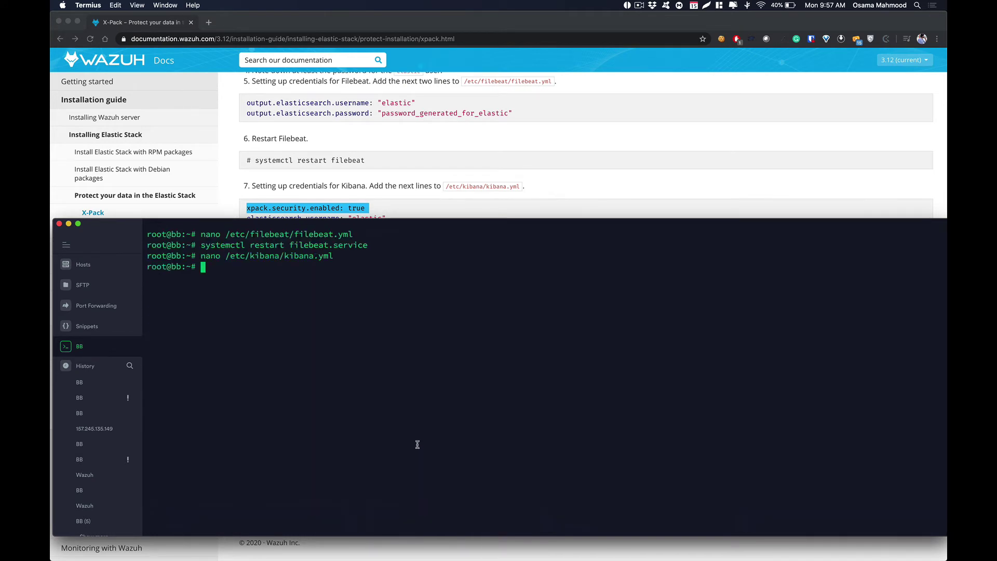
- Copy the systemctl restart kibana command from step 8 of the Wazuh documentation and run it in Termius
{"action": "left_click", "coordinate": [502, 125]}
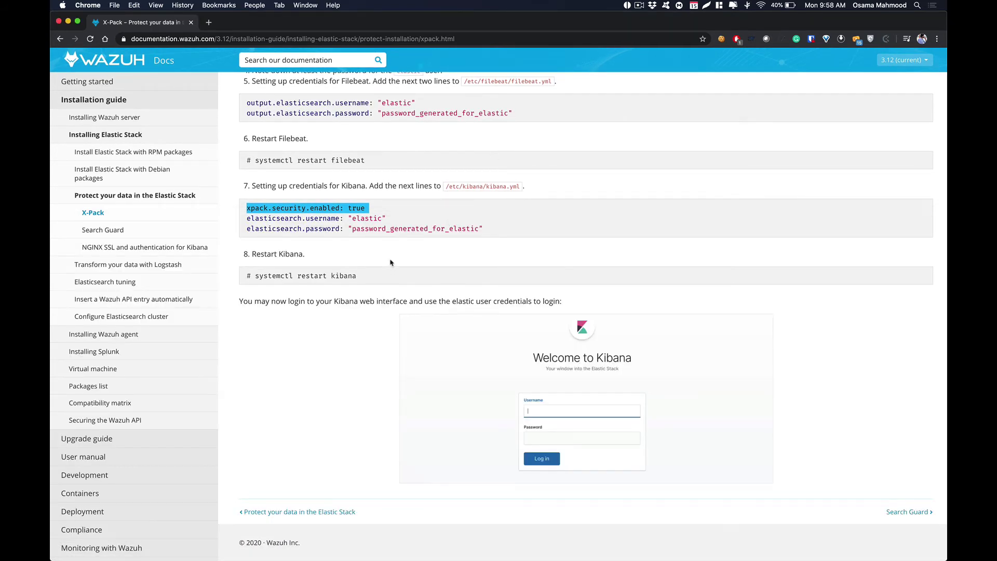
{"action": "left_click", "coordinate": [340, 277]}
{"action": "left_click_drag", "start_coordinate": [358, 276], "coordinate": [256, 274]}
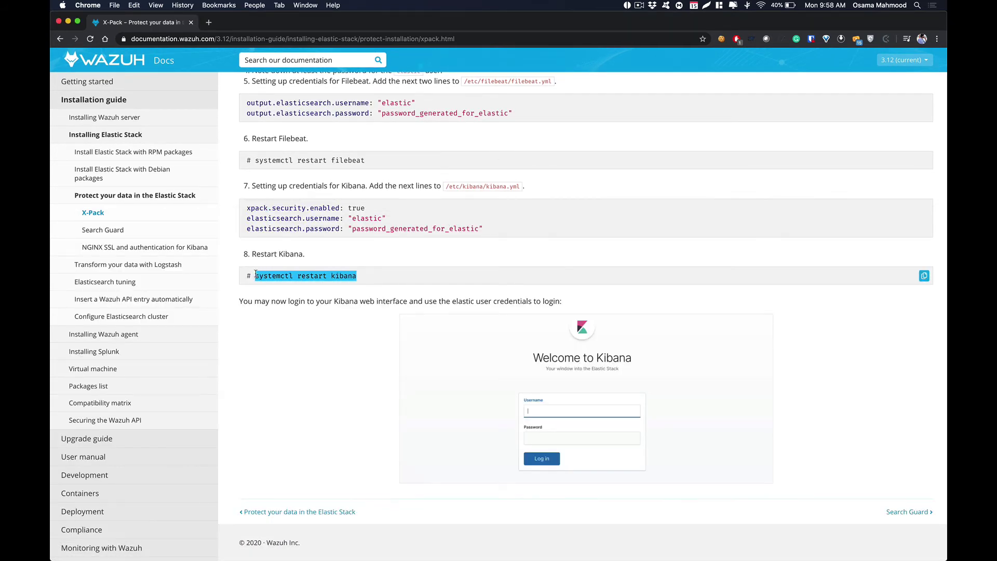
{"action": "key", "text": "super+Tab"}
{"action": "key", "text": "super+v"}
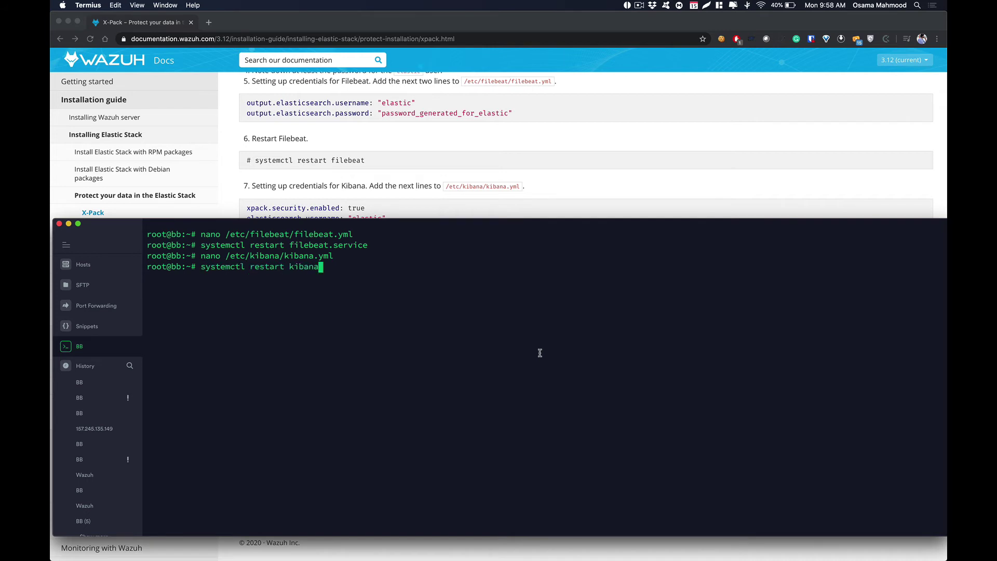
{"action": "key", "text": "Return"}
- Run the filebeat test output command to check Filebeat's connection to Elasticsearch
{"action": "type", "text": "file"}
{"action": "type", "text": "bea"}
{"action": "type", "text": "t tes"}
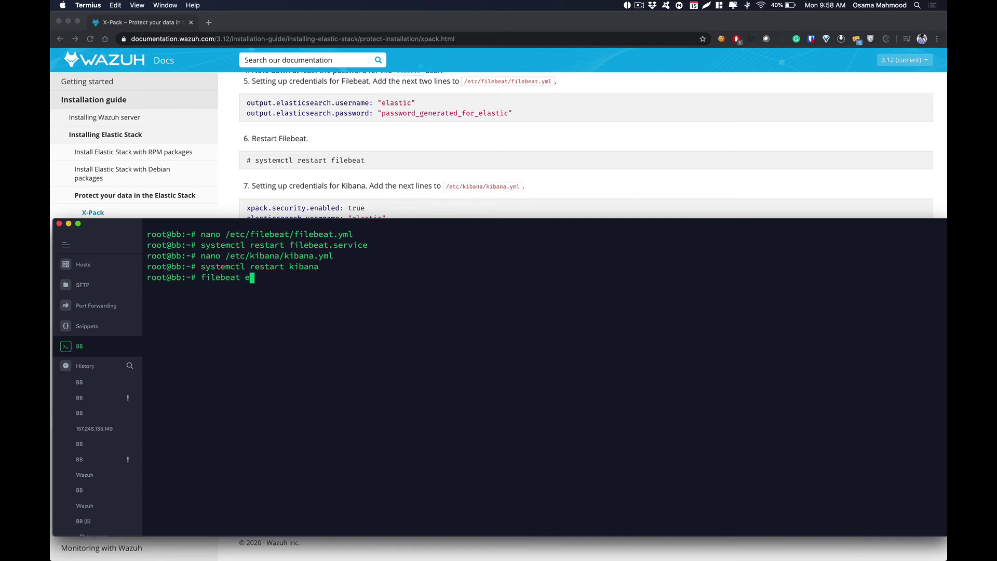
{"action": "type", "text": "t "}
{"action": "type", "text": "output"}
{"action": "key", "text": "Return"}
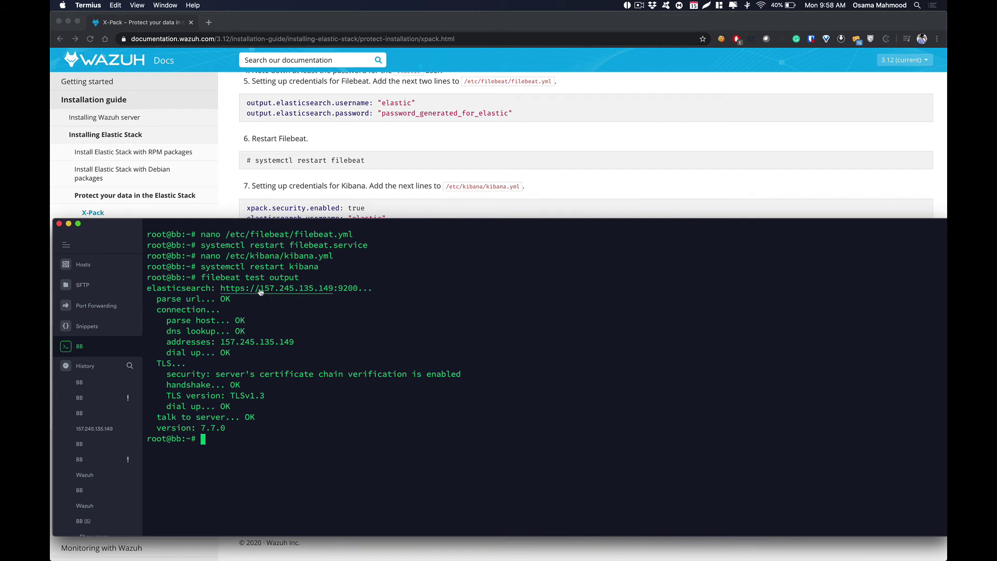
{"action": "left_click_drag", "start_coordinate": [221, 286], "coordinate": [357, 287]}
{"action": "key", "text": "super+c"}
{"action": "key", "text": "ctrl+Up"}
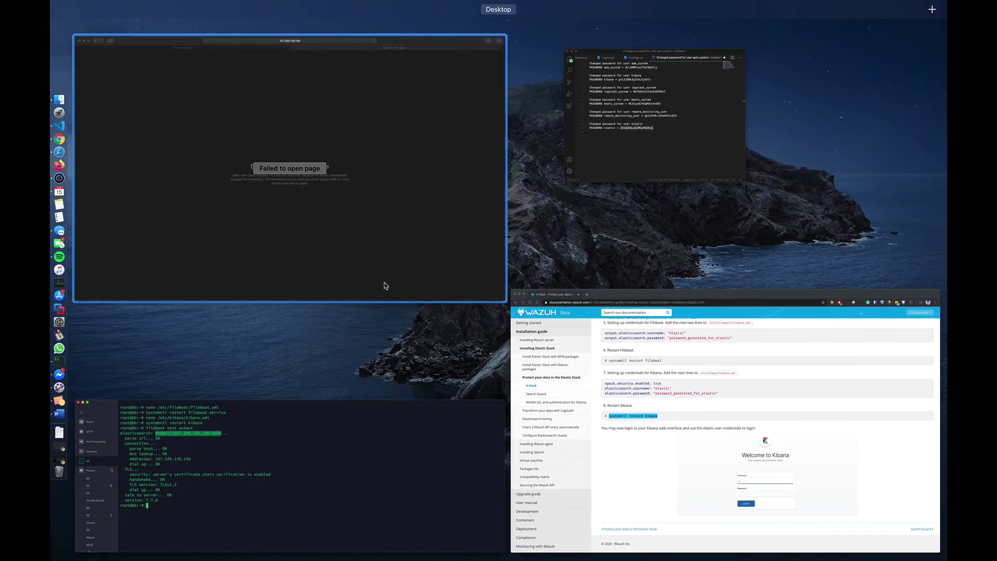
{"action": "left_click", "coordinate": [413, 242]}
{"action": "left_click", "coordinate": [449, 21]}
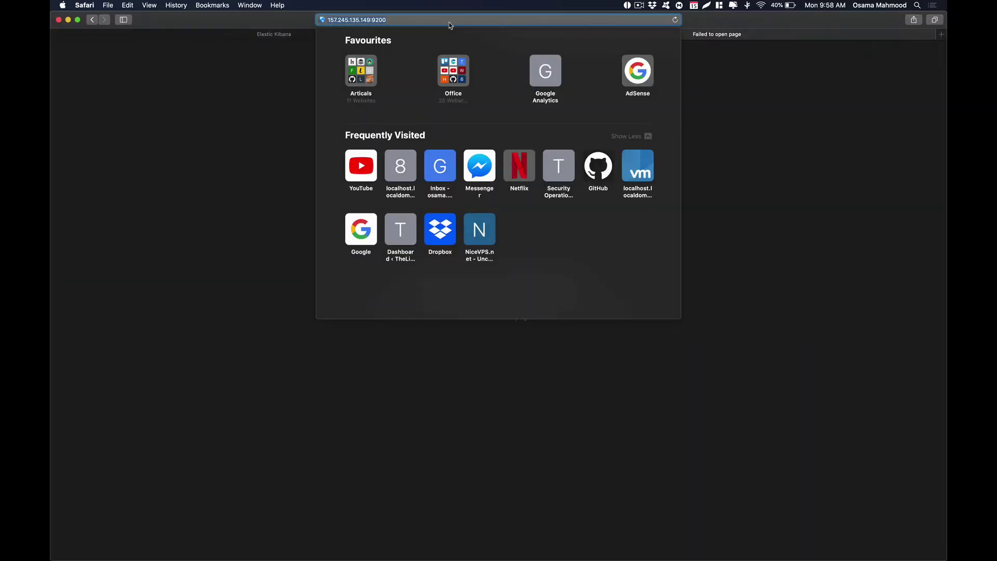
{"action": "key", "text": "super+v"}
{"action": "key", "text": "Return"}
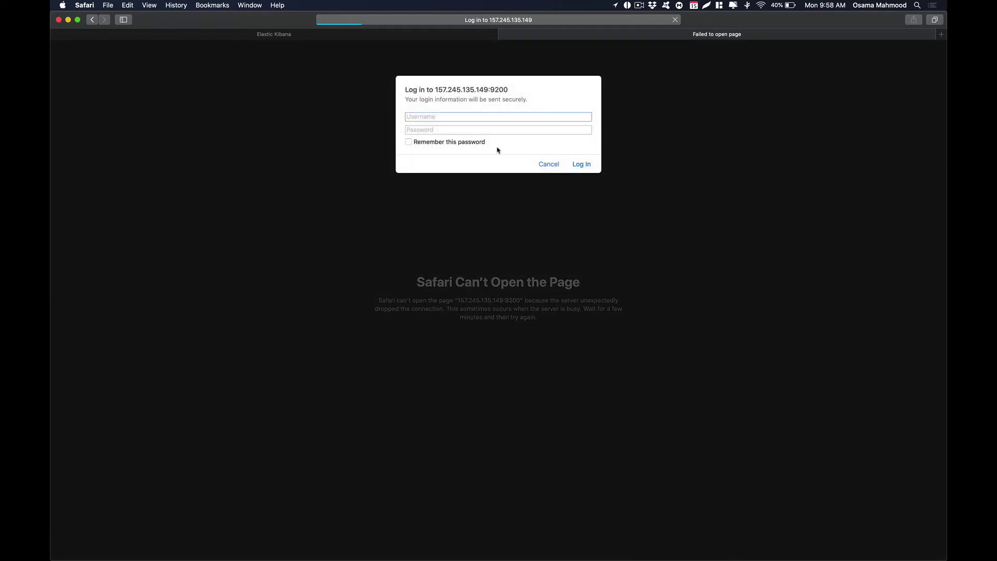
- Log in to the Elasticsearch server with the username elastic and the elastic user's generated password
{"action": "key", "text": "super+Tab"}
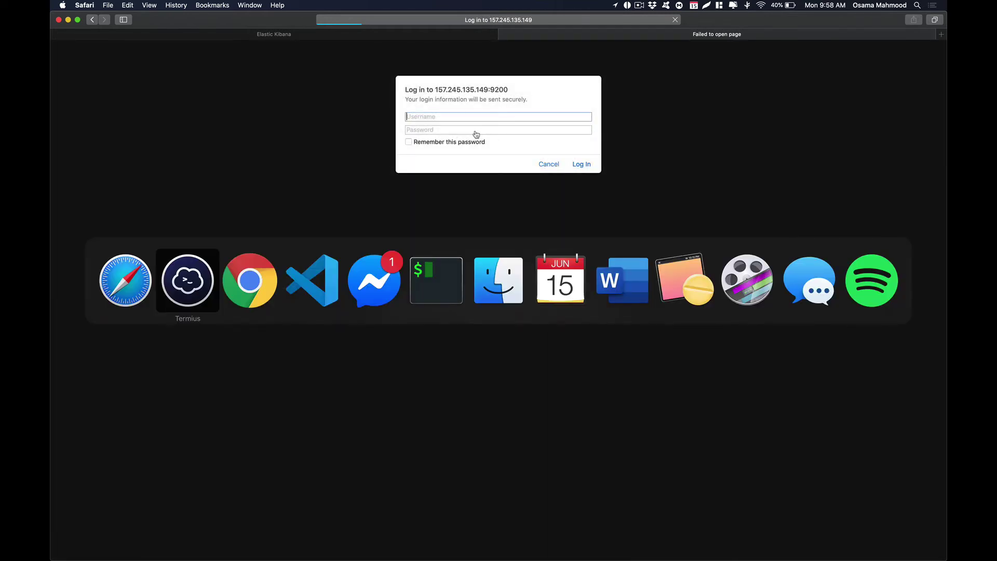
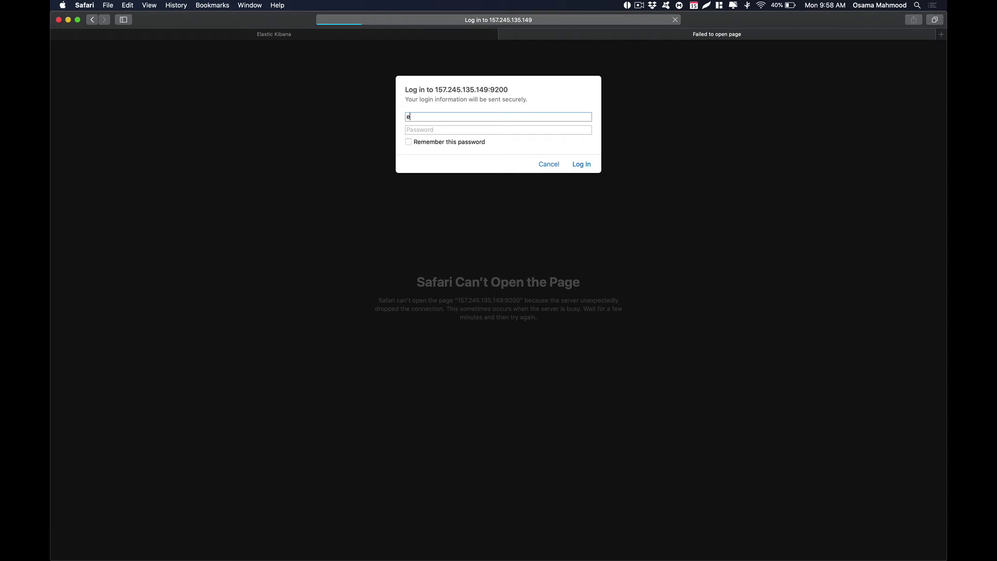
{"action": "type", "text": "ticc"}
{"action": "key", "text": "Tab"}
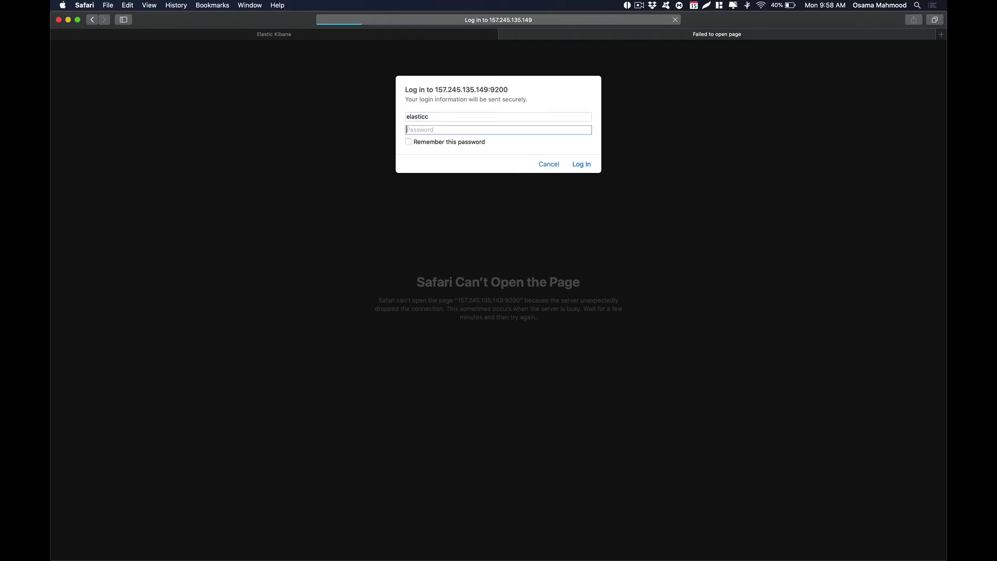
{"action": "left_click", "coordinate": [506, 119]}
{"action": "key", "text": "BackSpace"}
{"action": "key", "text": "Tab"}
{"action": "key", "text": "super+v"}
{"action": "key", "text": "Return"}
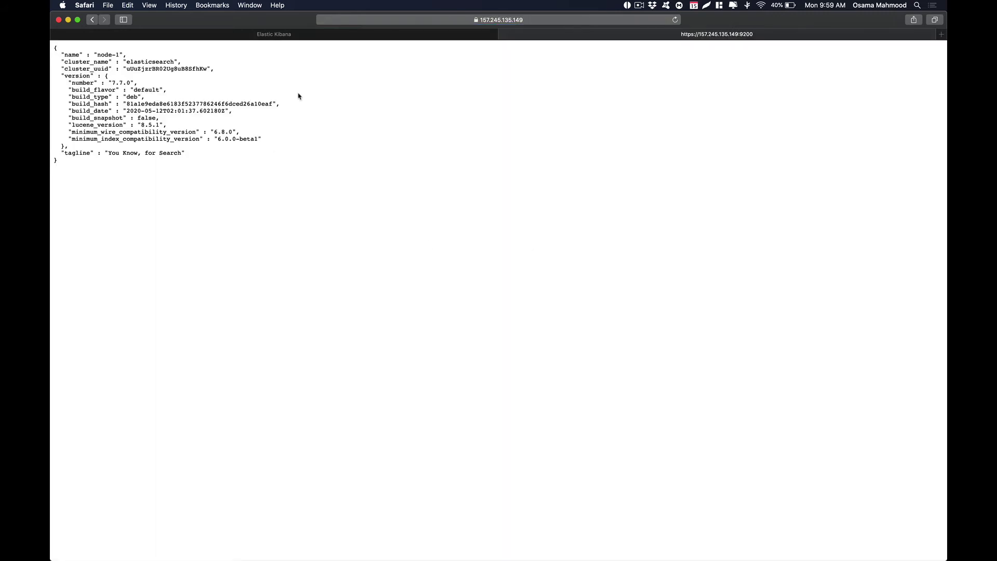
{"action": "left_click_drag", "start_coordinate": [60, 152], "coordinate": [149, 27]}
{"action": "left_click", "coordinate": [125, 67]}
{"action": "left_click_drag", "start_coordinate": [193, 133], "coordinate": [96, 90]}
{"action": "left_click", "coordinate": [96, 90]}
{"action": "left_click", "coordinate": [300, 33]}
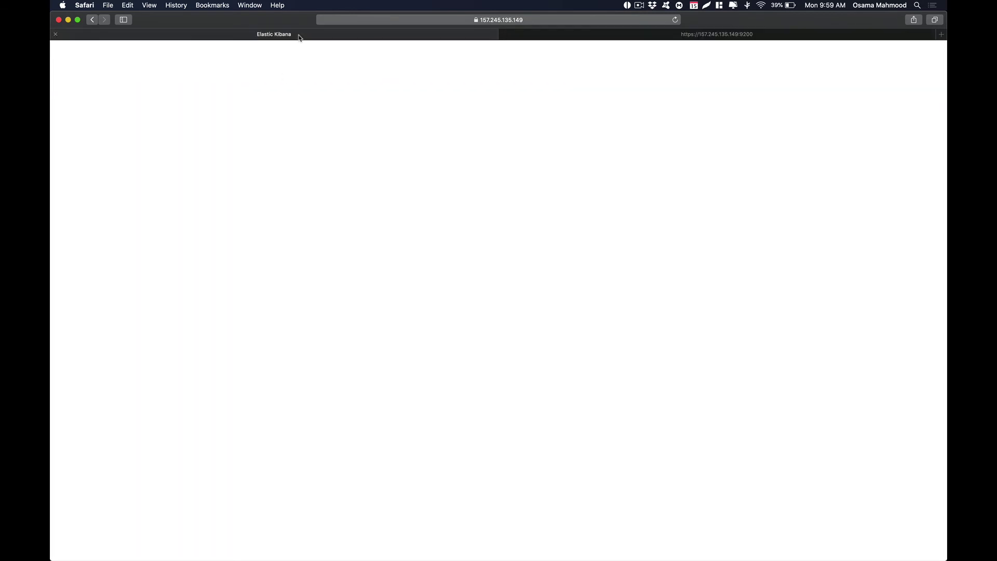
{"action": "left_click", "coordinate": [531, 20]}
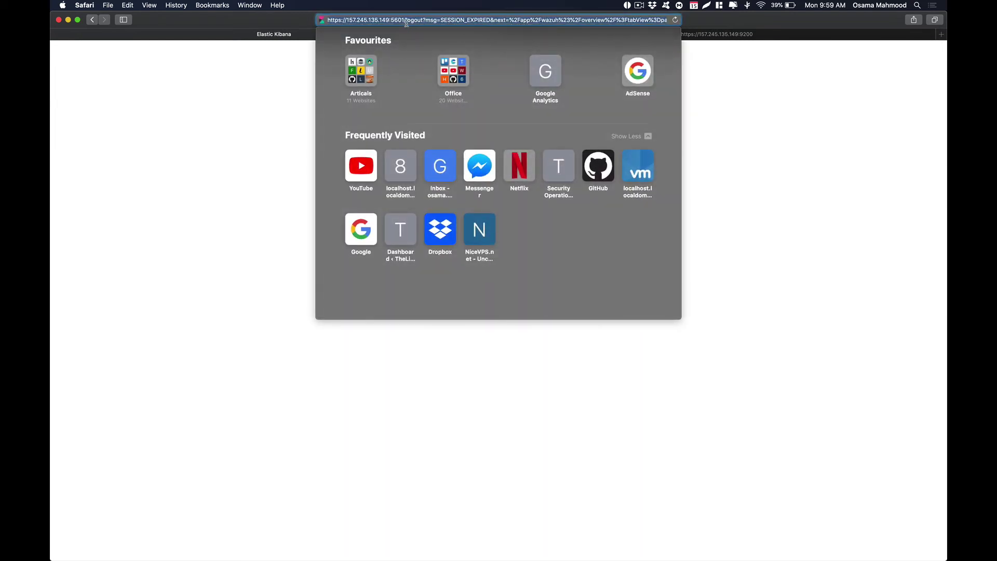
{"action": "key", "text": "Right"}
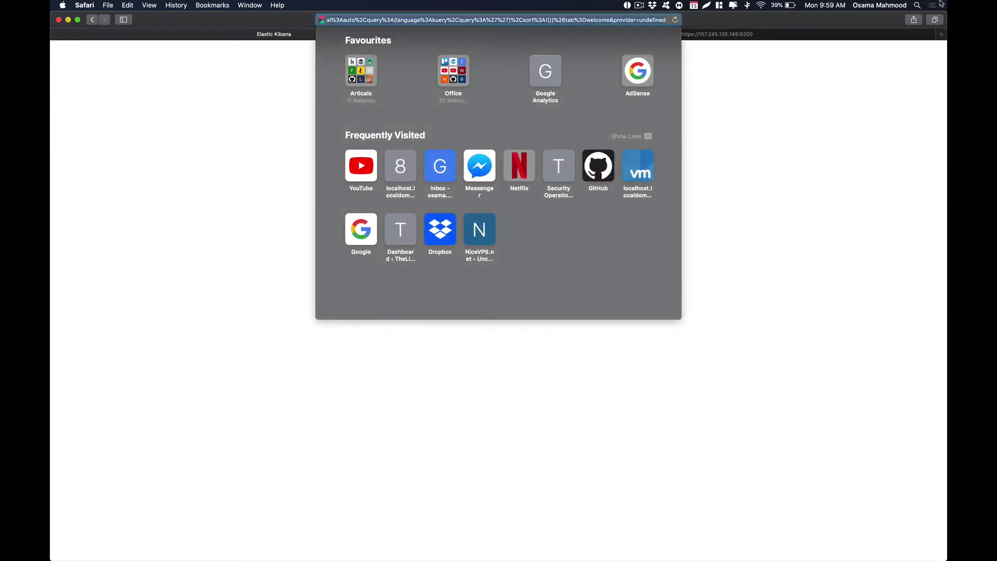
{"action": "type", "text": "157.245.135.149"}
{"action": "key", "text": "Return"}
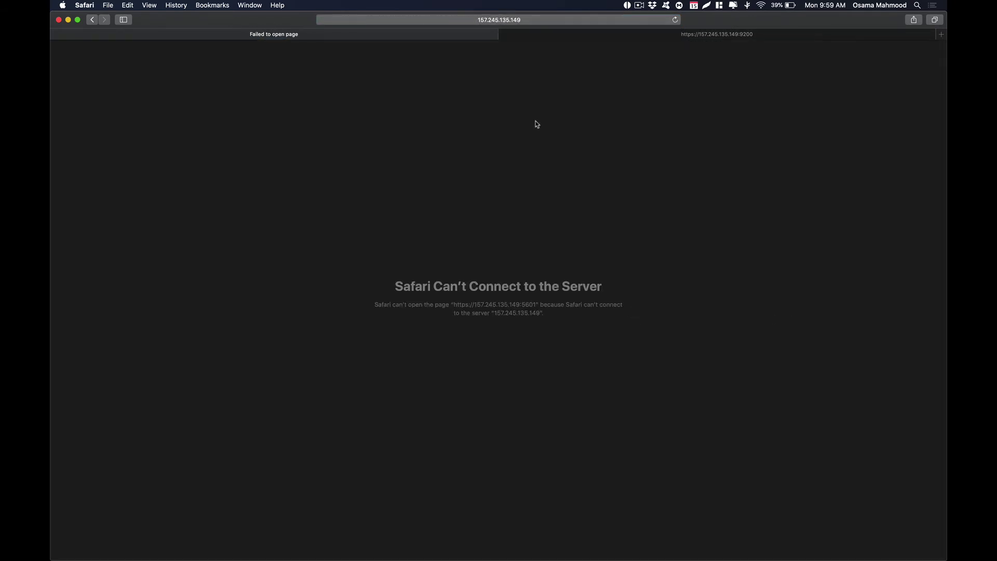
{"action": "left_click", "coordinate": [643, 22]}
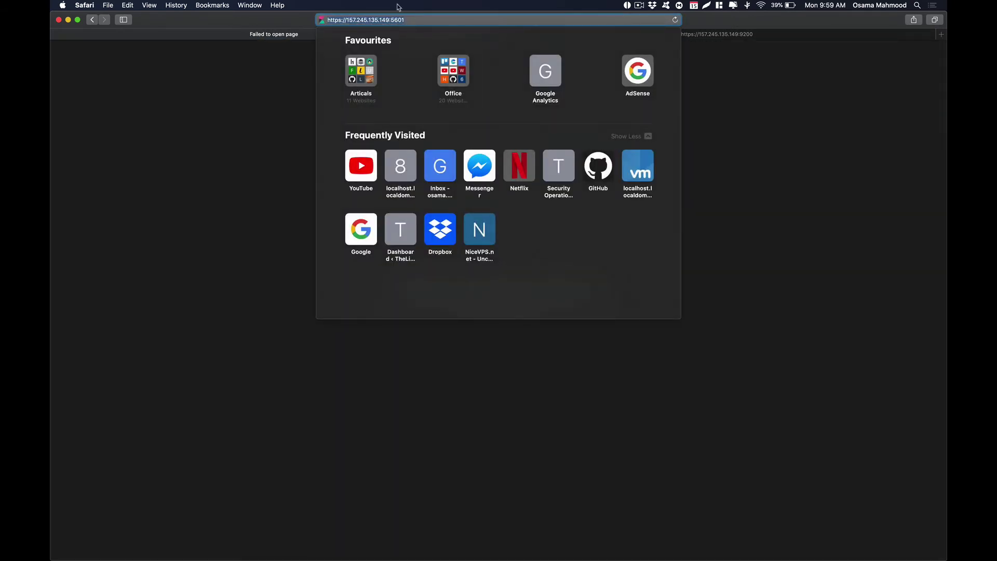
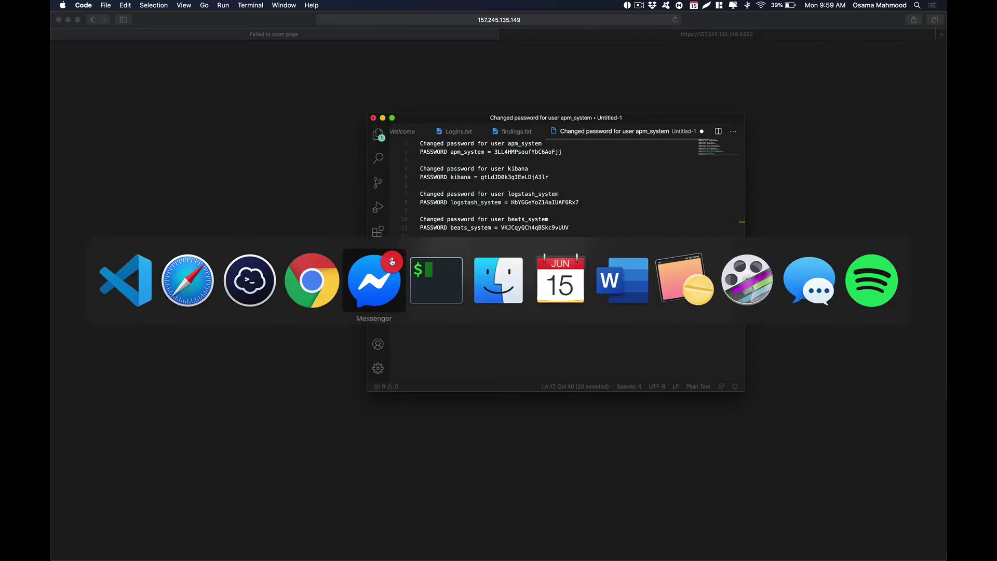
- Switch to Termius and check the Kibana service with systemctl status kibana.service
{"action": "left_click", "coordinate": [374, 280]}
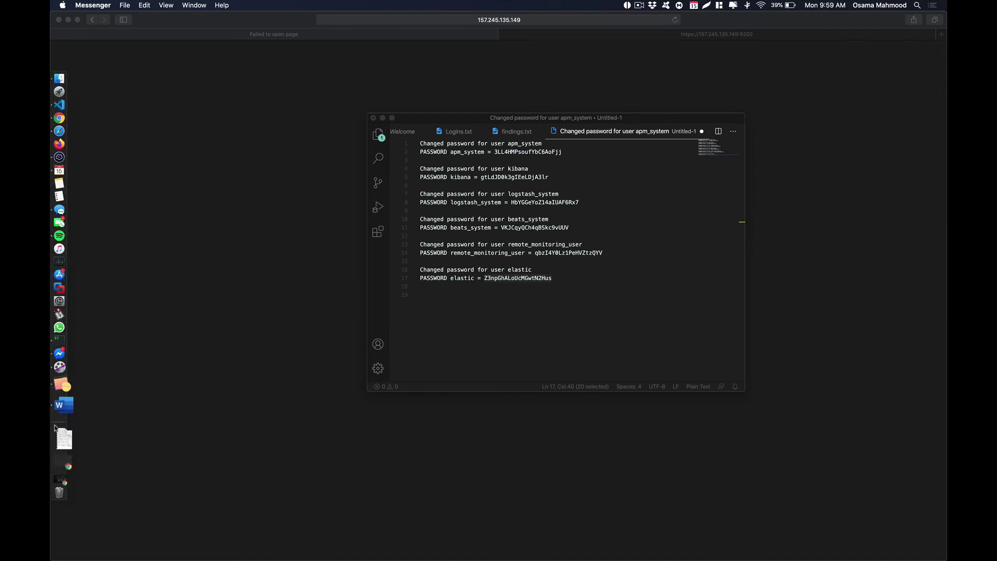
{"action": "left_click", "coordinate": [64, 177]}
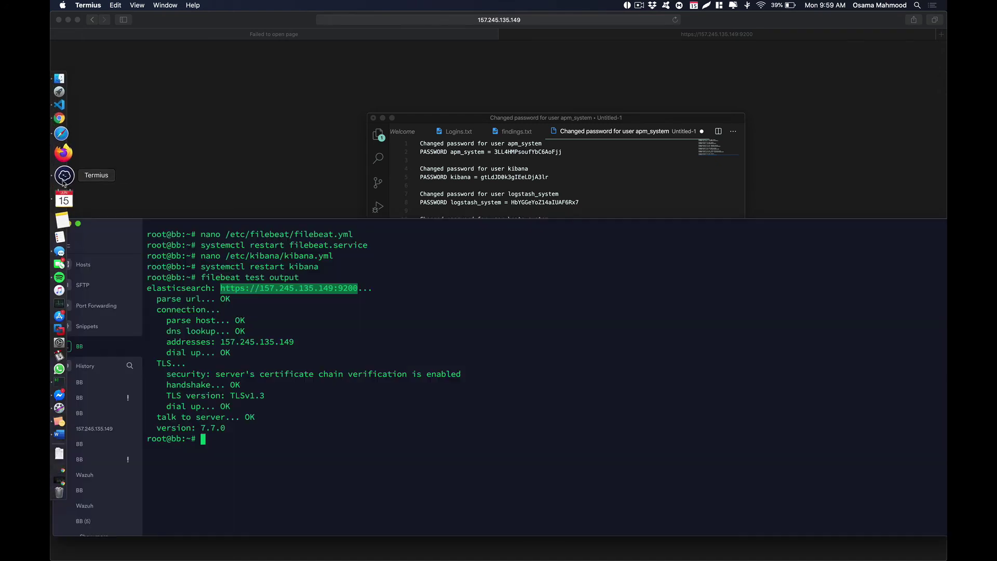
{"action": "left_click", "coordinate": [395, 367]}
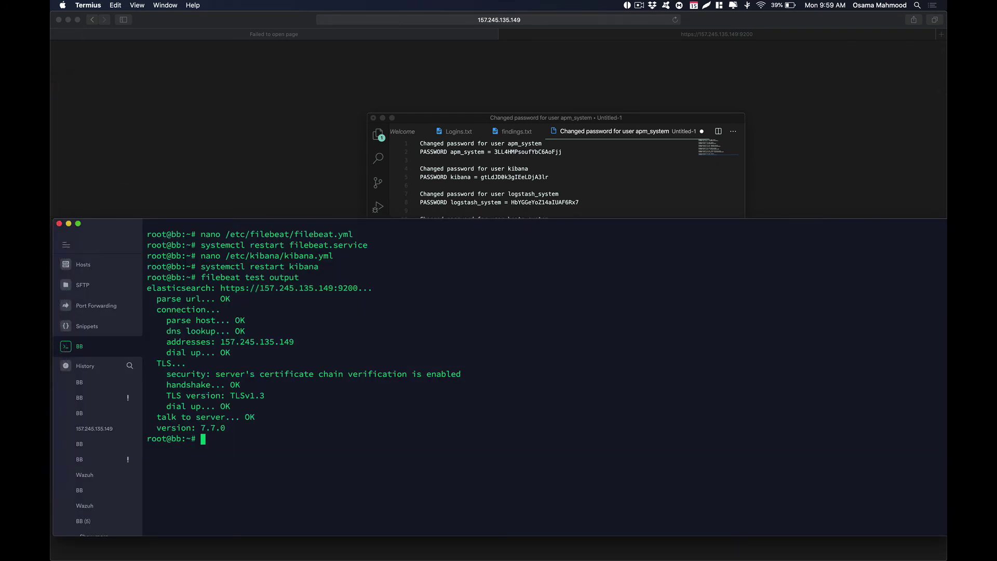
{"action": "type", "text": "systemctl status kibana.service"}
{"action": "key", "text": "Return"}
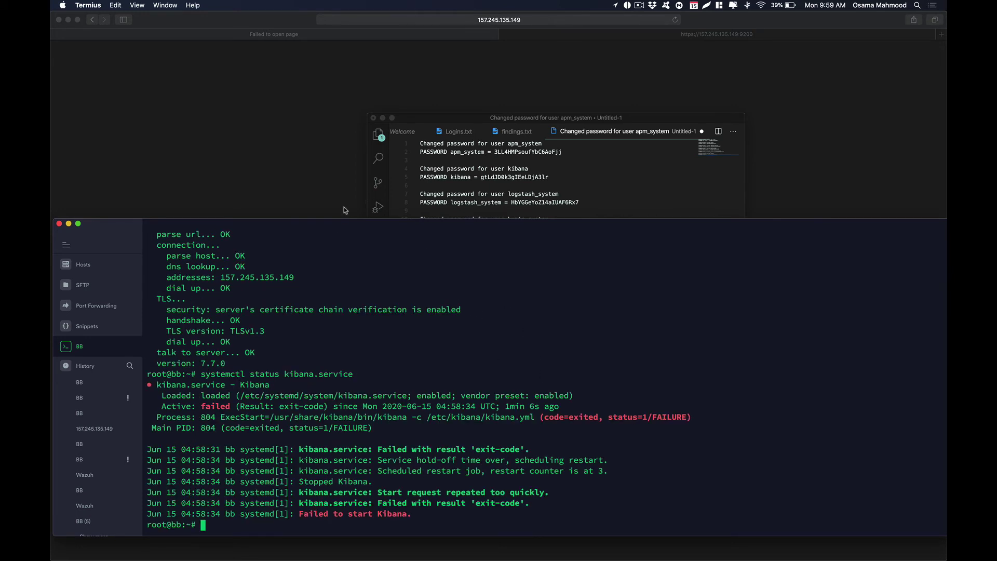
- Reposition the terminal window and start Kibana by changing the previous command to systemctl start kibana.service
{"action": "left_click_drag", "start_coordinate": [337, 228], "coordinate": [348, 107]}
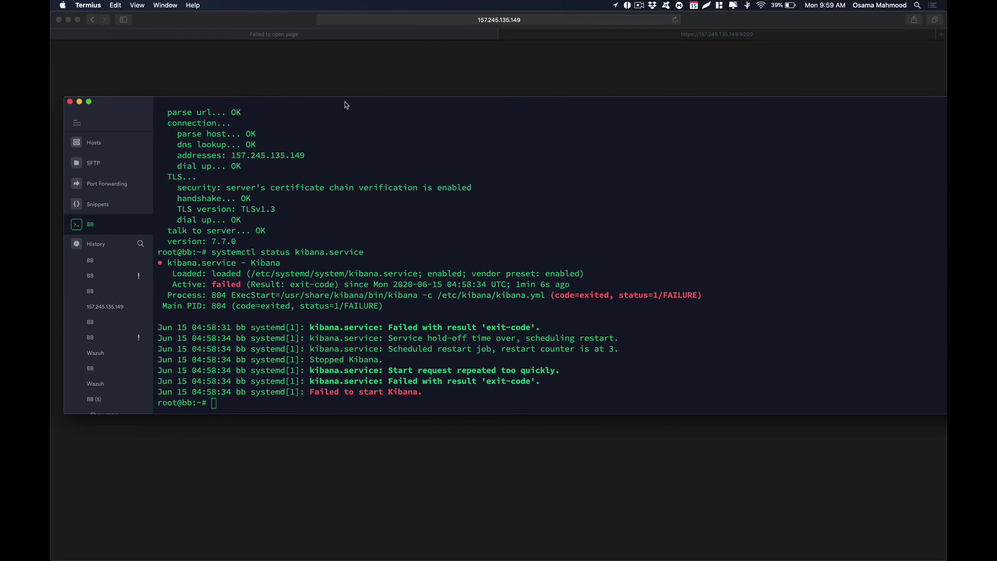
{"action": "left_click", "coordinate": [430, 304]}
{"action": "key", "text": "Up"}
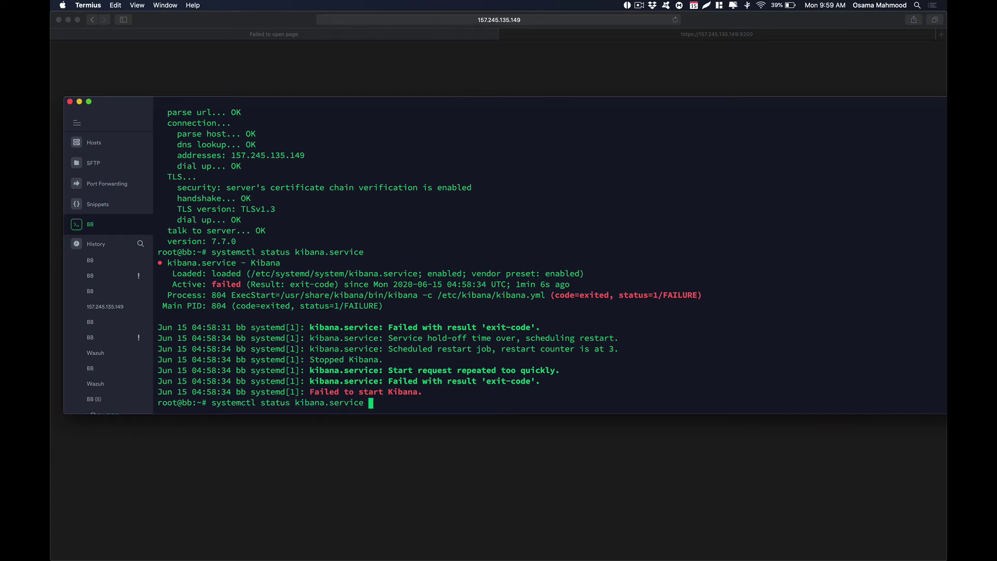
{"action": "key", "text": "Left"}
{"action": "key", "text": "Left"}
{"action": "key", "text": "Left"}
{"action": "key", "text": "Left"}
{"action": "key", "text": "Left"}
{"action": "key", "text": "Left"}
{"action": "key", "text": "Left"}
{"action": "key", "text": "Left"}
{"action": "key", "text": "Left"}
{"action": "key", "text": "Left"}
{"action": "key", "text": "Left"}
{"action": "key", "text": "Left"}
{"action": "key", "text": "Left"}
{"action": "key", "text": "Left"}
{"action": "key", "text": "Left"}
{"action": "key", "text": "Left"}
{"action": "key", "text": "BackSpace"}
{"action": "key", "text": "BackSpace"}
{"action": "key", "text": "BackSpace"}
{"action": "key", "text": "BackSpace"}
{"action": "key", "text": "BackSpace"}
{"action": "key", "text": "BackSpace"}
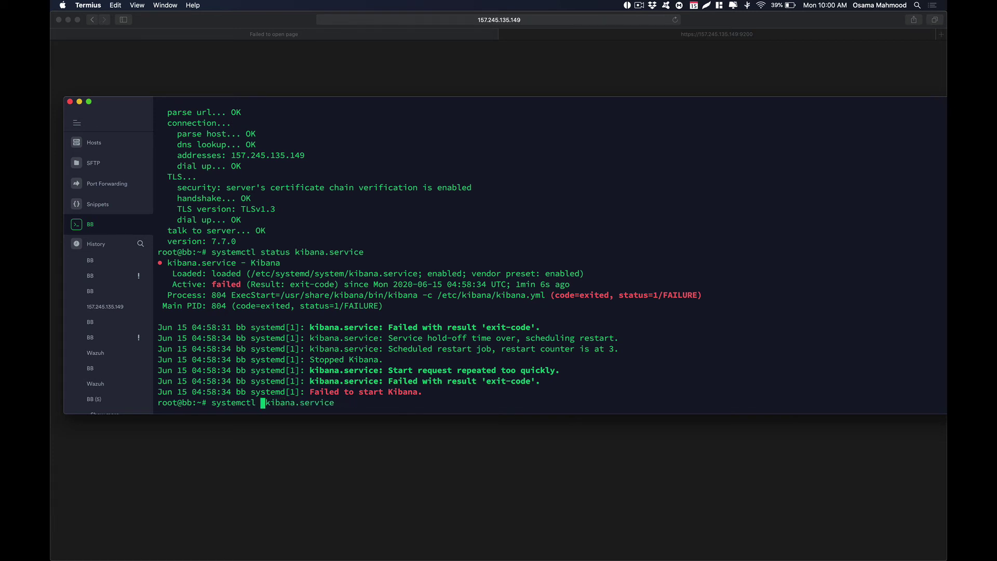
{"action": "type", "text": "start"}
{"action": "key", "text": "Return"}
- Rerun systemctl status kibana.service several times to monitor whether the Kibana service keeps running
{"action": "key", "text": "Up"}
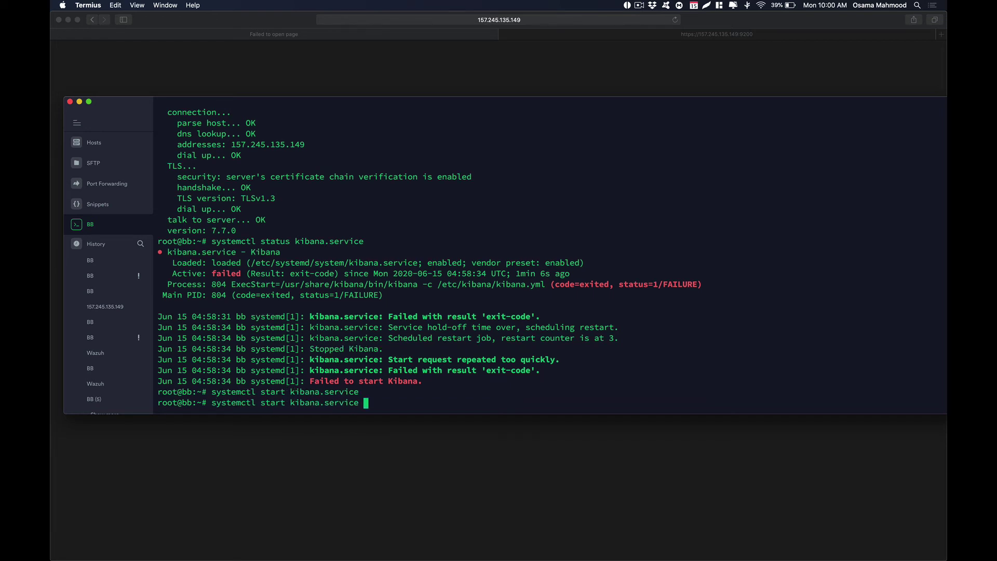
{"action": "key", "text": "Up"}
{"action": "key", "text": "Return"}
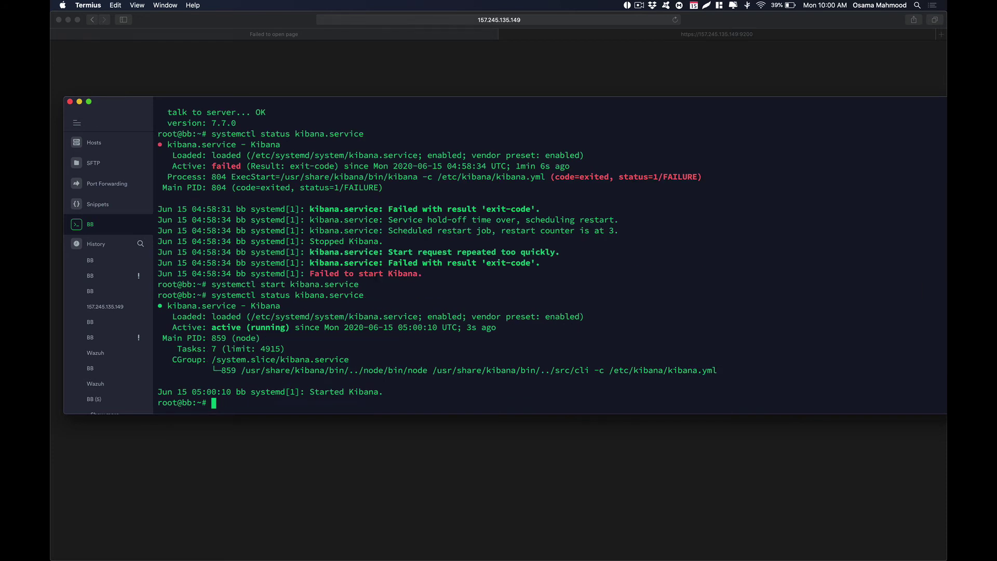
{"action": "key", "text": "Up"}
{"action": "key", "text": "Return"}
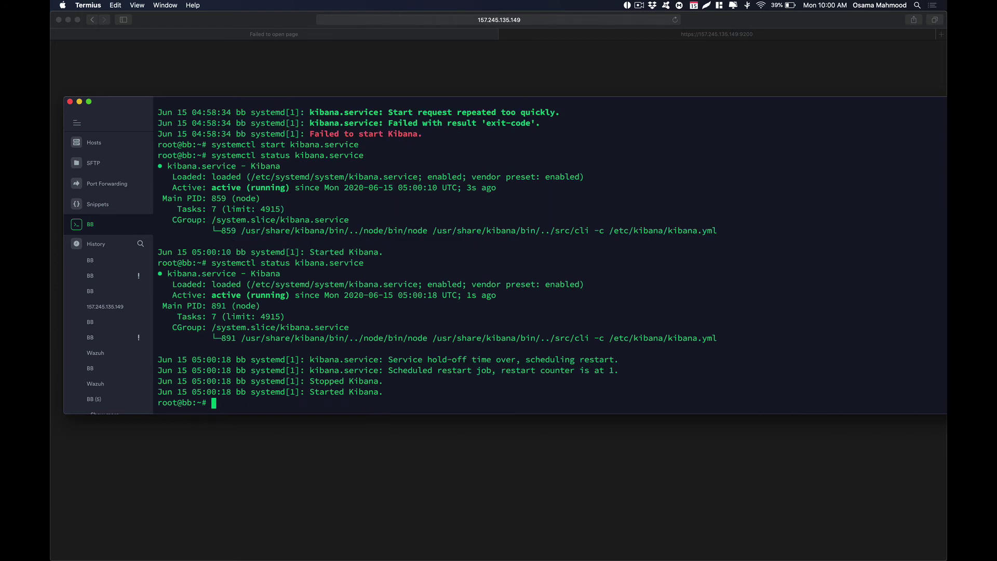
{"action": "key", "text": "Up"}
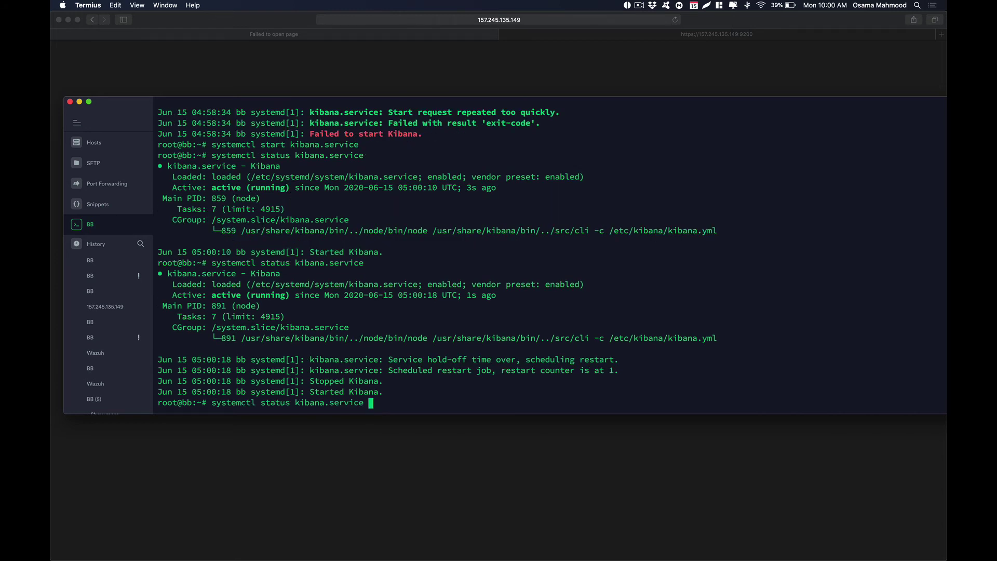
{"action": "key", "text": "Return"}
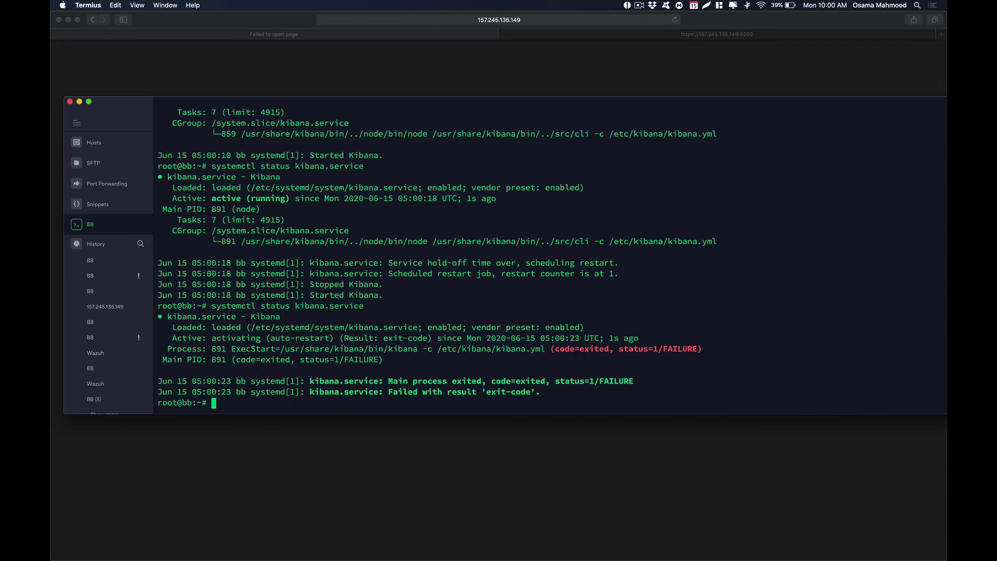
{"action": "key", "text": "Up"}
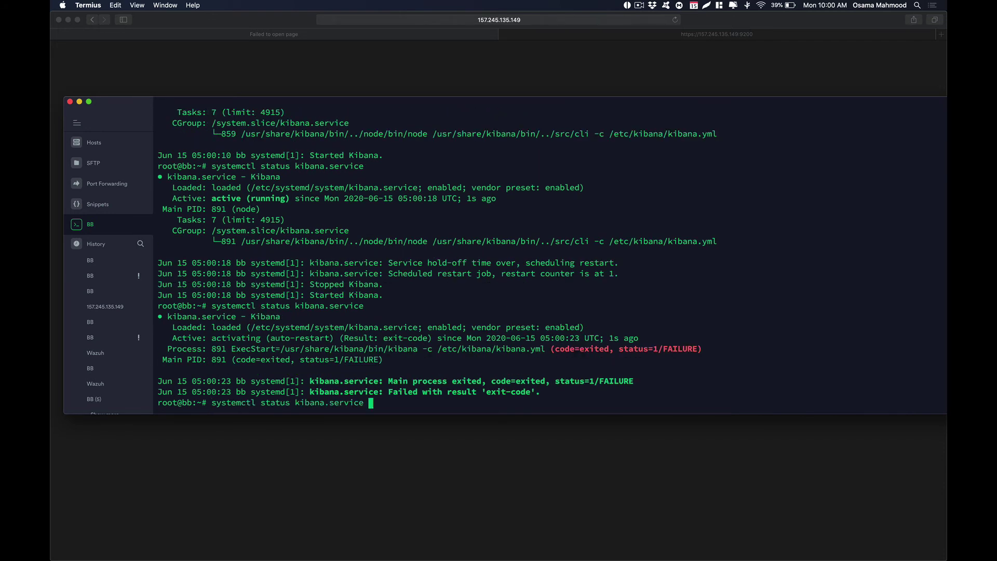
{"action": "key", "text": "Return"}
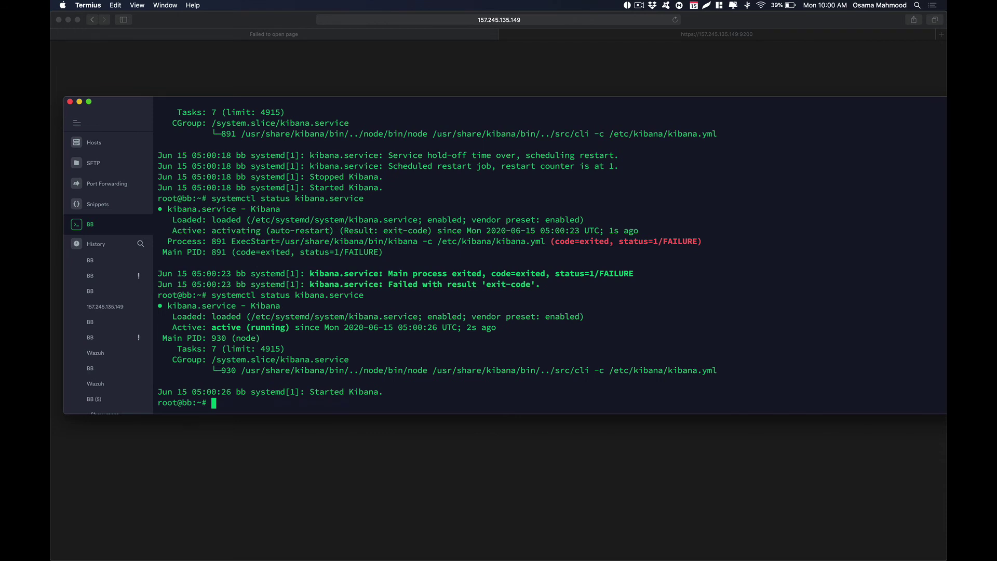
{"action": "key", "text": "Up"}
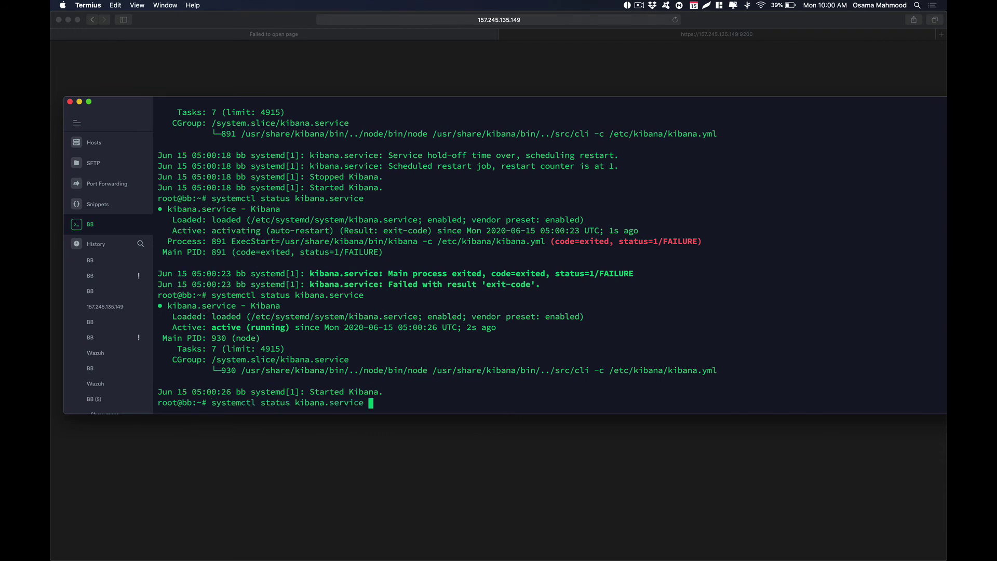
{"action": "key", "text": "Return"}
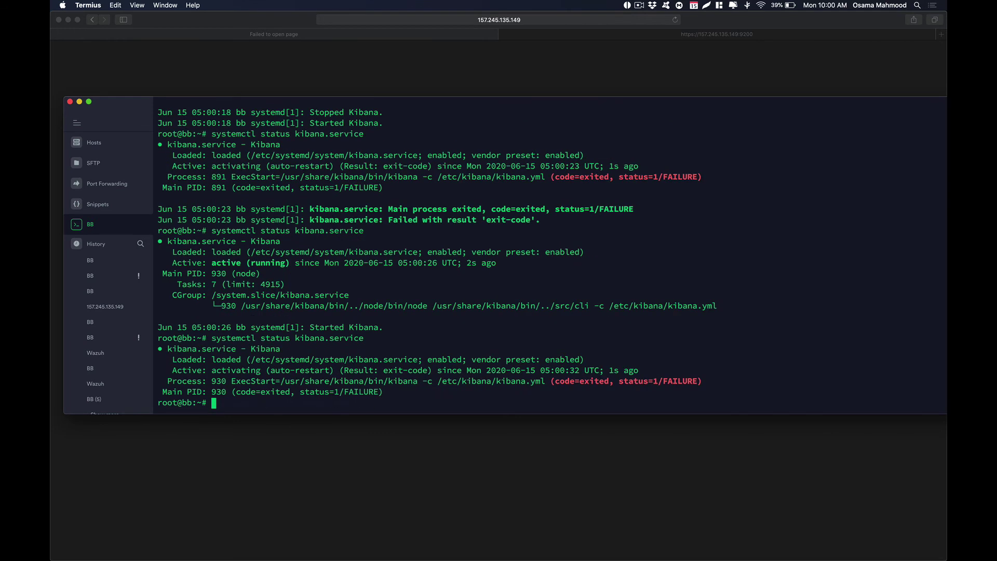
{"action": "key", "text": "Up"}
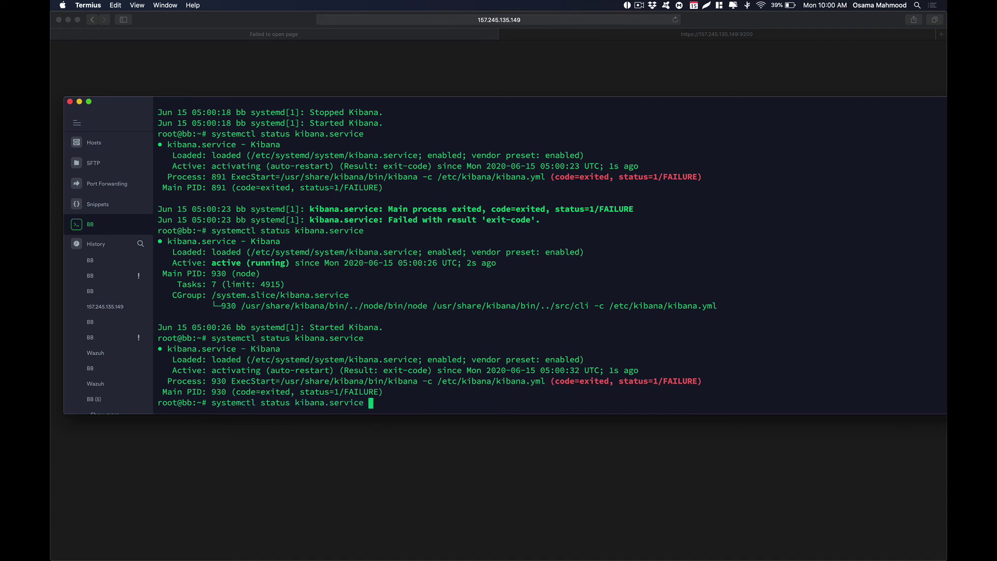
{"action": "key", "text": "Return"}
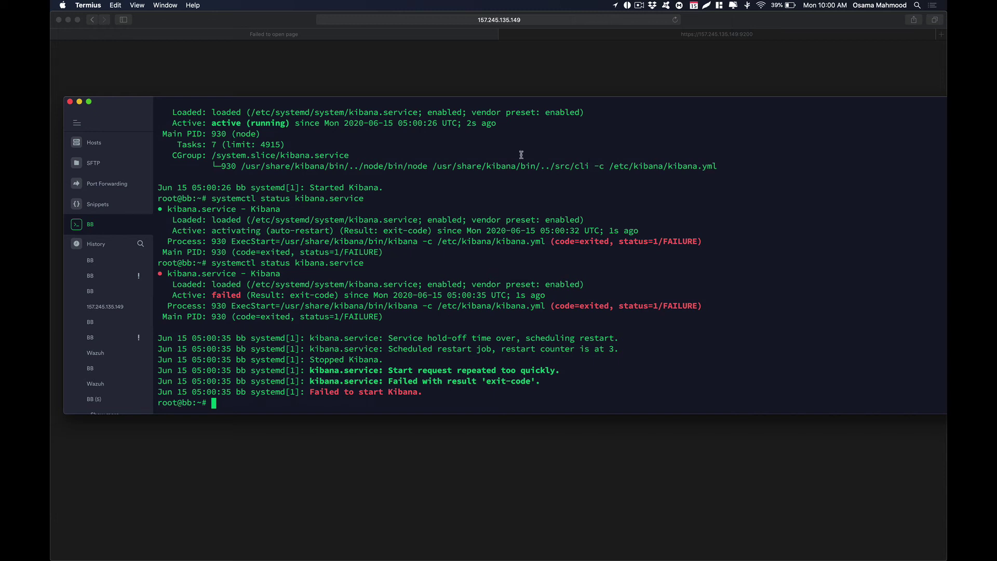
{"action": "left_click", "coordinate": [639, 6]}
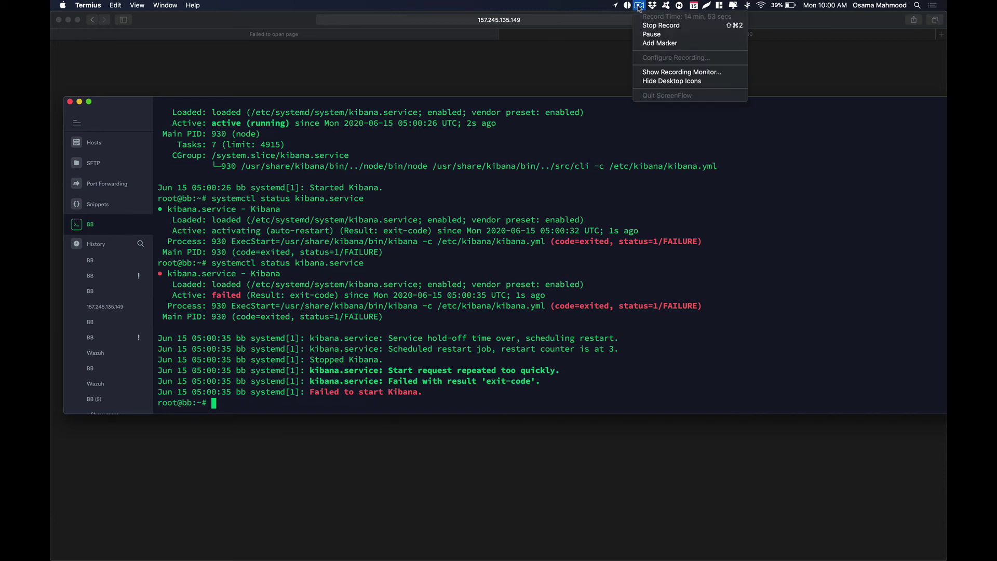
{"action": "left_click", "coordinate": [652, 34]}
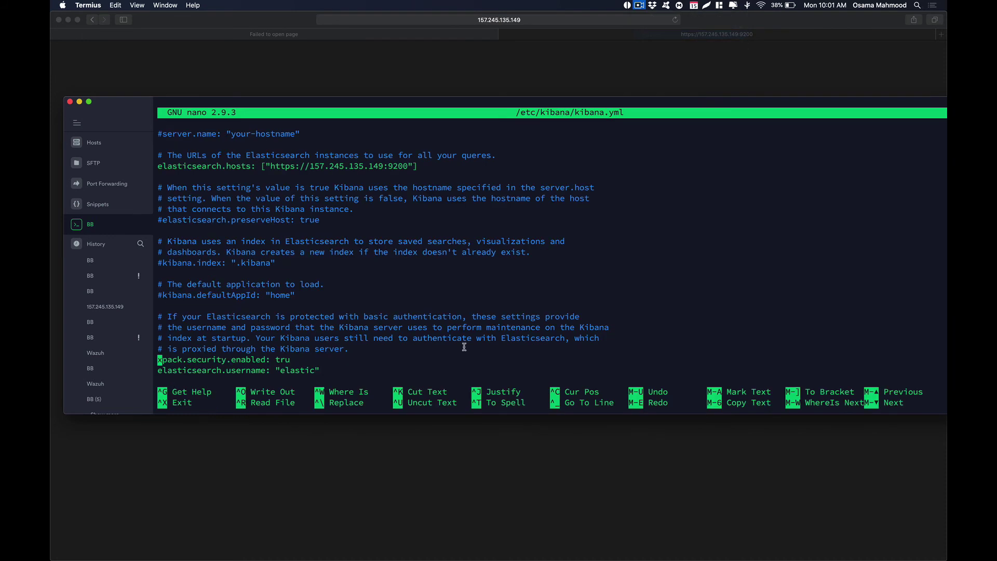
- Correct xpack.security.enabled to true in /etc/kibana/kibana.yml, save the file and exit nano
{"action": "key", "text": "Right"}
{"action": "key", "text": "Right"}
{"action": "key", "text": "Right"}
{"action": "key", "text": "Right"}
{"action": "key", "text": "Right"}
{"action": "key", "text": "Right"}
{"action": "key", "text": "Right"}
{"action": "key", "text": "Right"}
{"action": "key", "text": "Right"}
{"action": "key", "text": "Right"}
{"action": "key", "text": "Right"}
{"action": "key", "text": "Right"}
{"action": "key", "text": "Right"}
{"action": "key", "text": "Right"}
{"action": "key", "text": "Right"}
{"action": "key", "text": "Right"}
{"action": "key", "text": "Right"}
{"action": "key", "text": "Right"}
{"action": "key", "text": "Right"}
{"action": "key", "text": "Right"}
{"action": "key", "text": "Right"}
{"action": "key", "text": "Right"}
{"action": "key", "text": "Right"}
{"action": "key", "text": "Right"}
{"action": "key", "text": "Right"}
{"action": "key", "text": "Right"}
{"action": "key", "text": "Right"}
{"action": "type", "text": "e"}
{"action": "key", "text": "ctrl+x"}
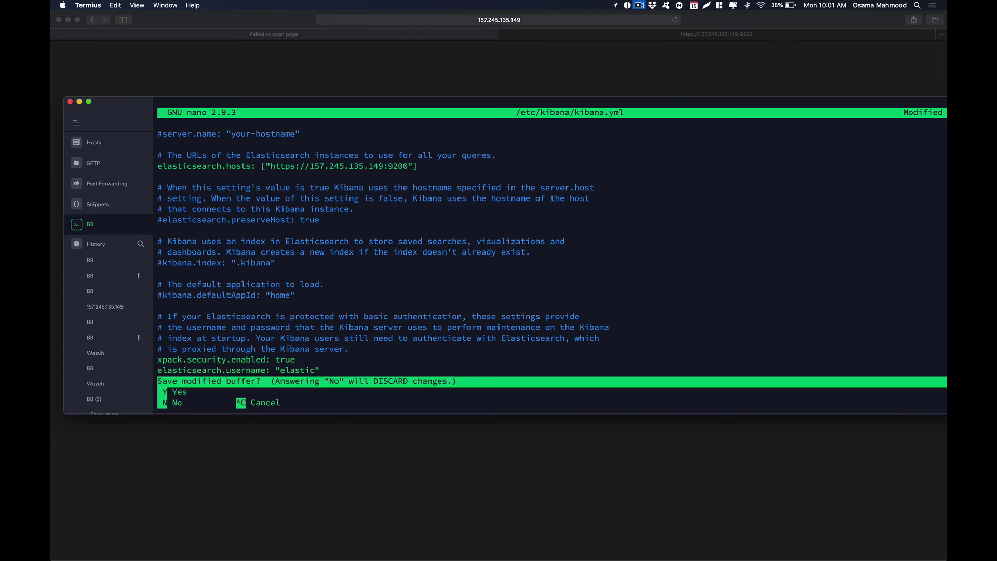
{"action": "key", "text": "y"}
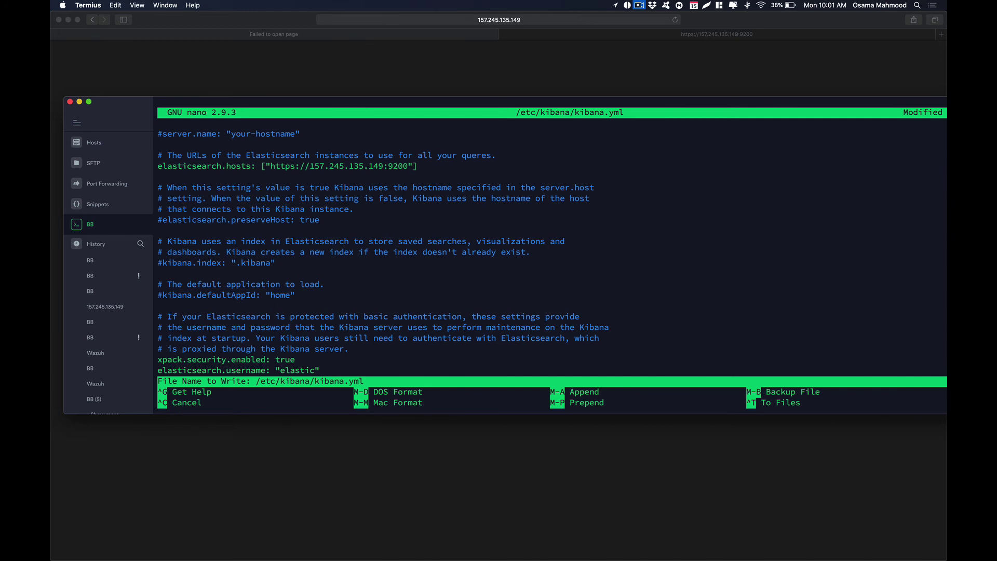
{"action": "key", "text": "Return"}
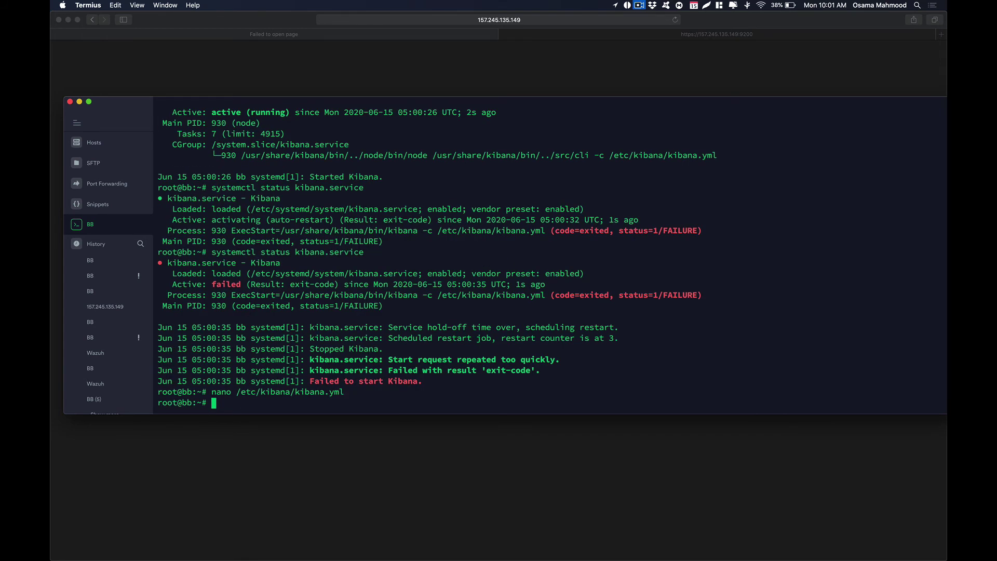
- Start Kibana by recalling and running systemctl start kibana.service
{"action": "key", "text": "Up"}
{"action": "key", "text": "Up"}
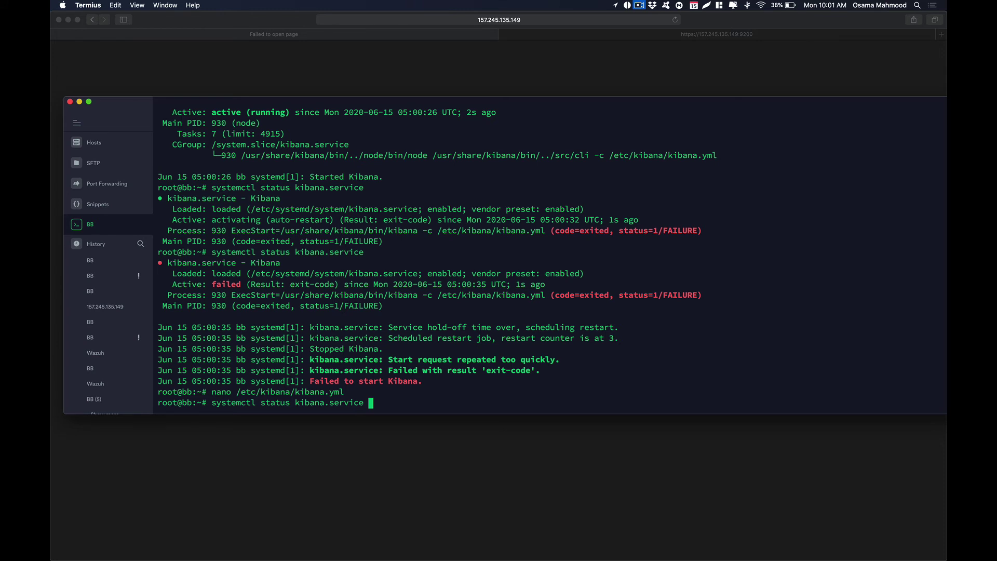
{"action": "key", "text": "Up"}
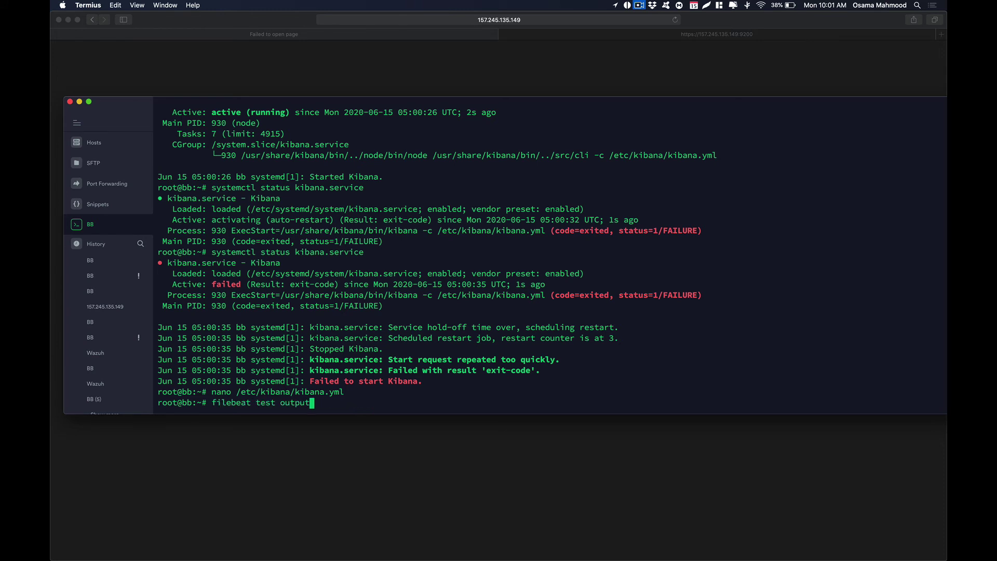
{"action": "key", "text": "Up"}
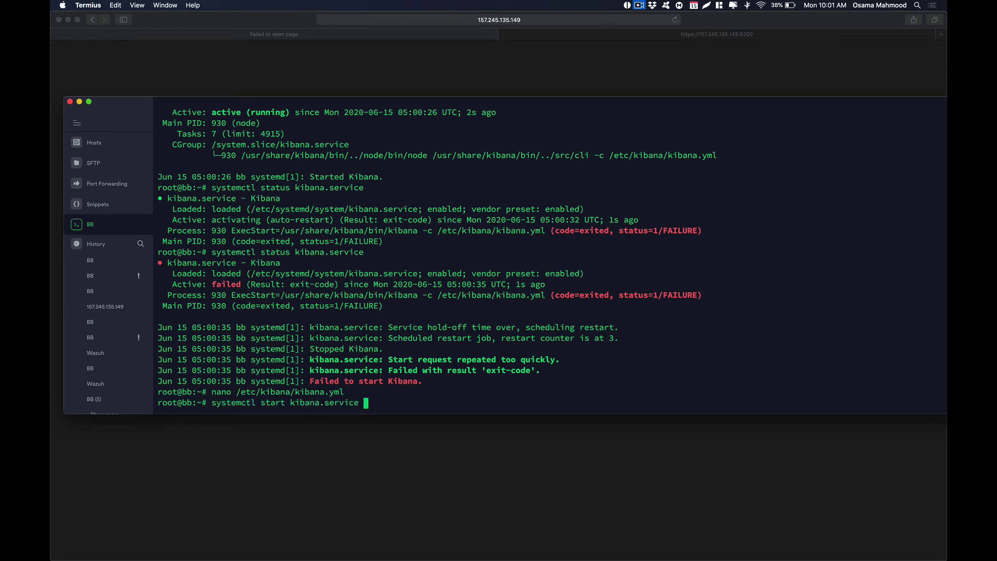
{"action": "key", "text": "Up"}
{"action": "key", "text": "Down"}
{"action": "key", "text": "Return"}
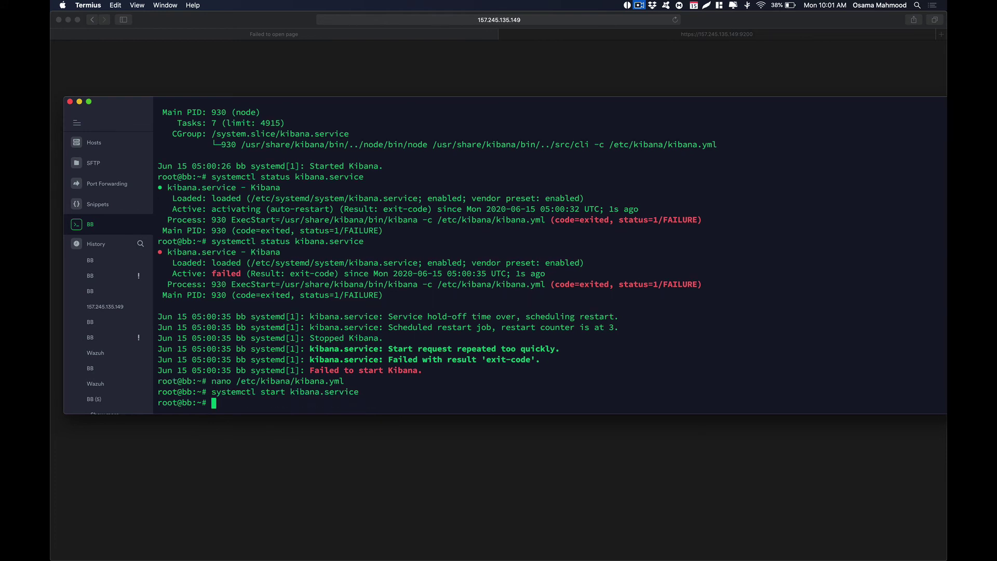
- Run systemctl status kibana.service repeatedly to monitor whether Kibana keeps running after the configuration fix
{"action": "key", "text": "Up"}
{"action": "key", "text": "Up"}
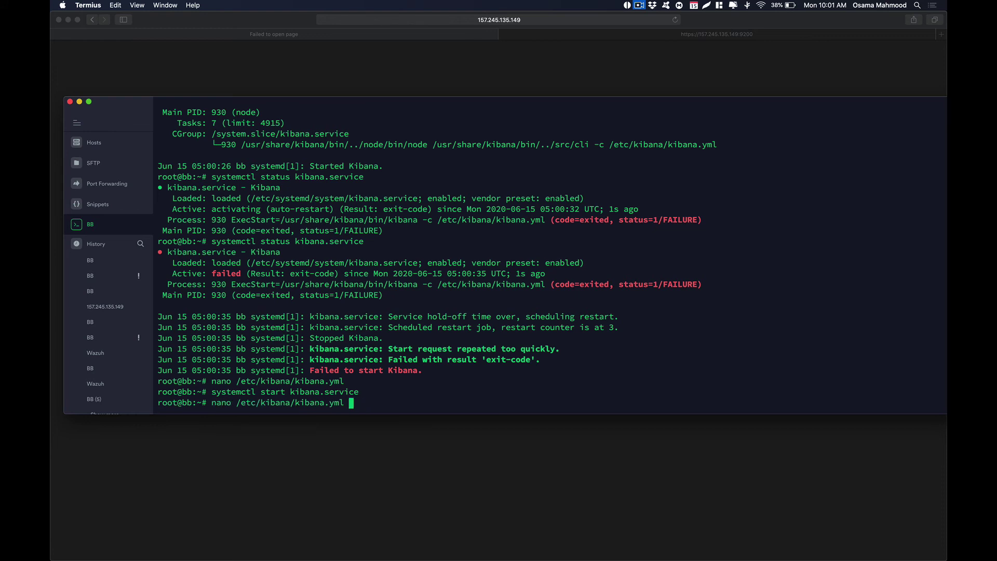
{"action": "key", "text": "Up"}
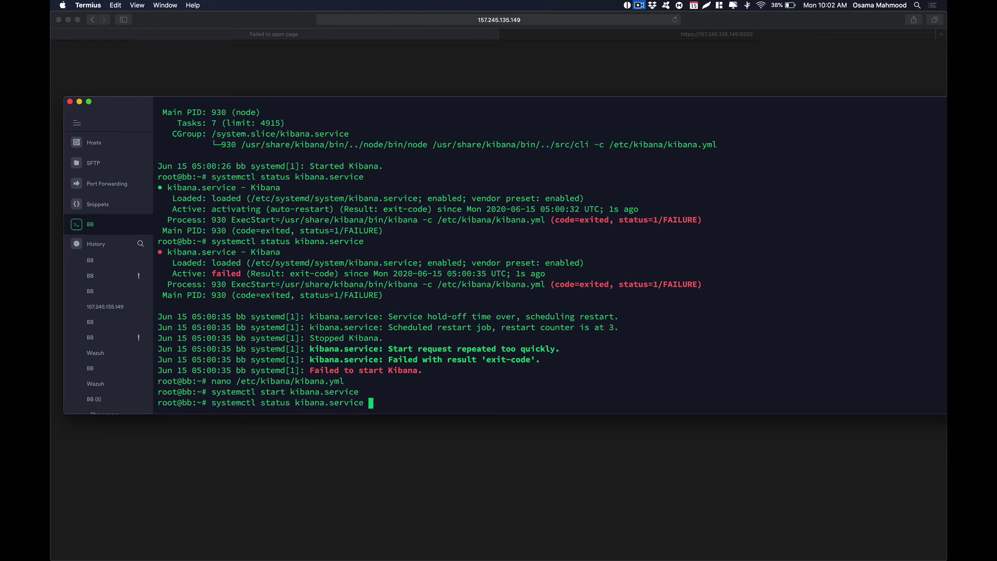
{"action": "key", "text": "Return"}
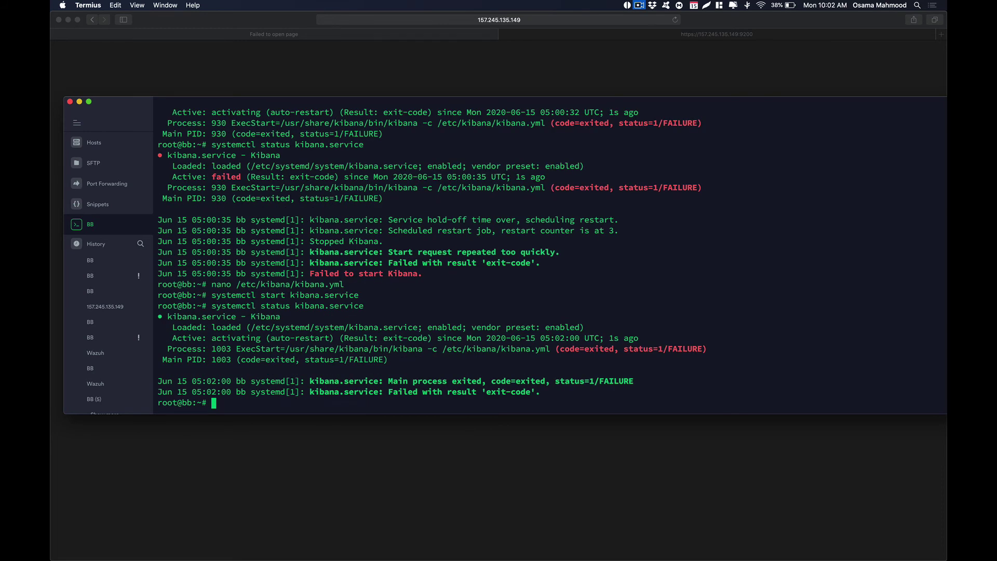
{"action": "key", "text": "Up"}
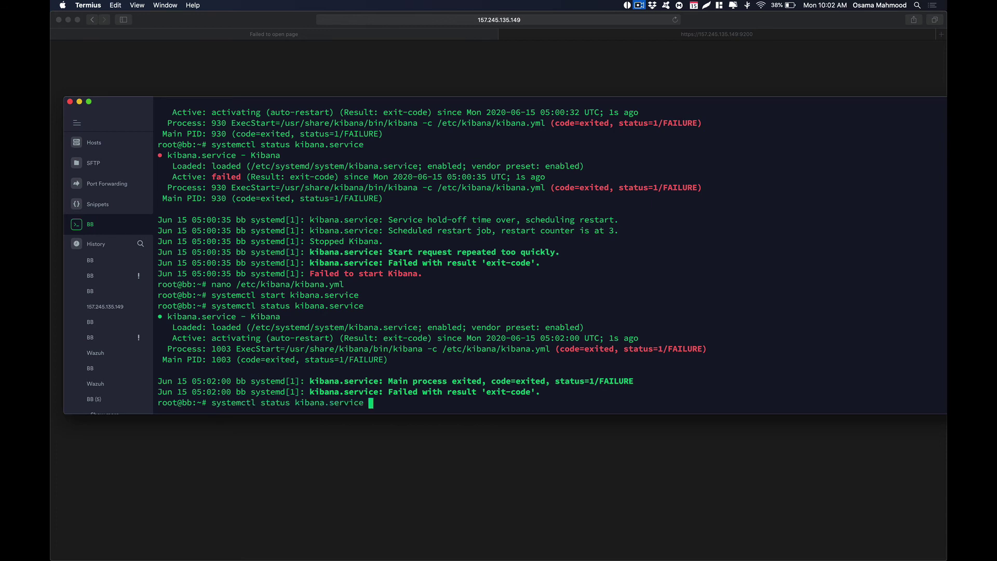
{"action": "key", "text": "Return"}
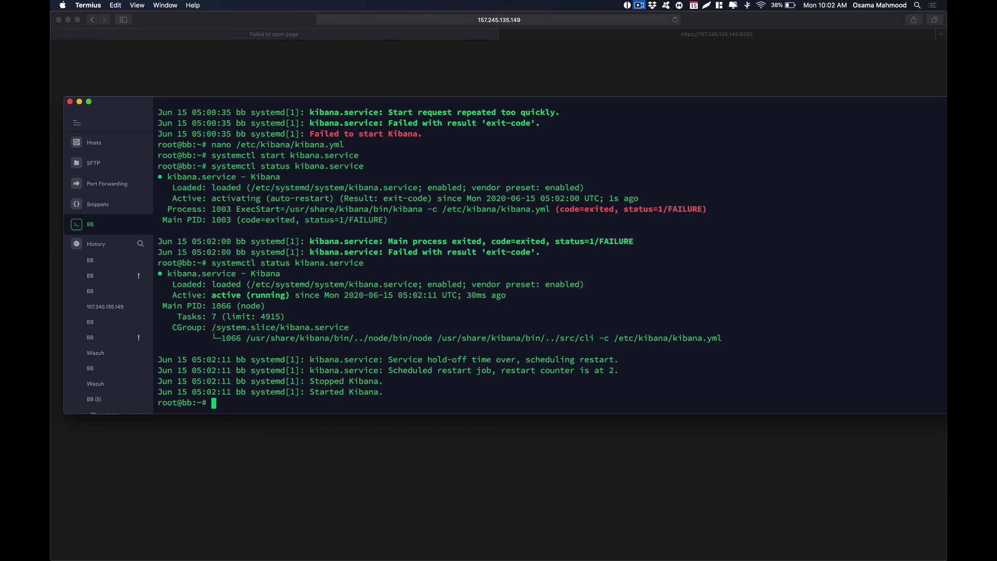
{"action": "key", "text": "Up"}
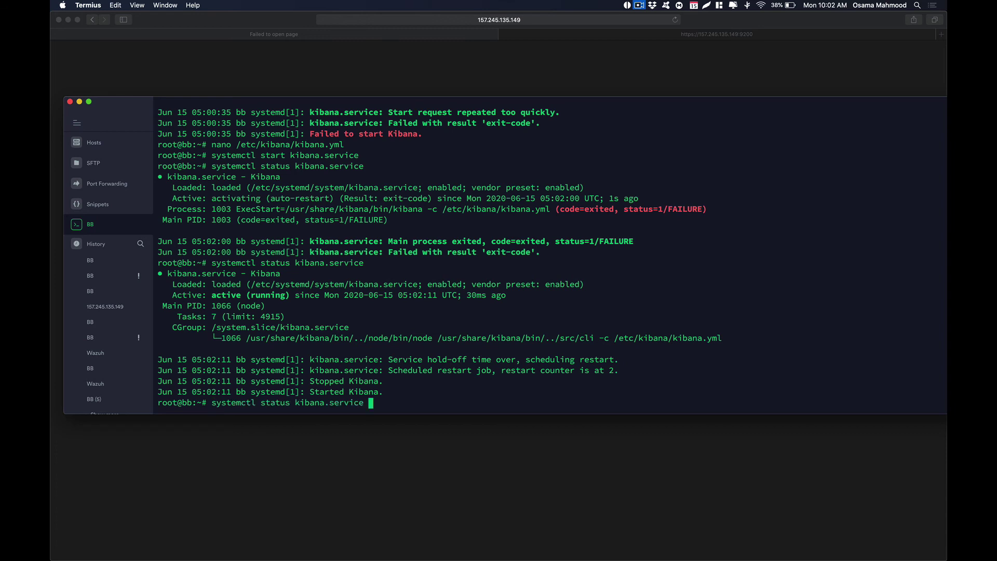
{"action": "key", "text": "Return"}
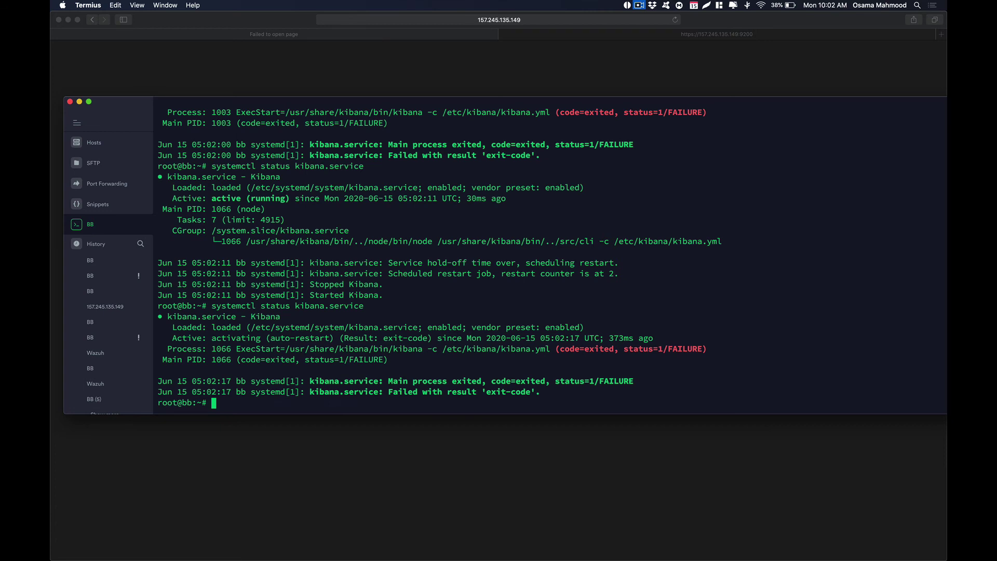
{"action": "key", "text": "Up"}
{"action": "key", "text": "Return"}
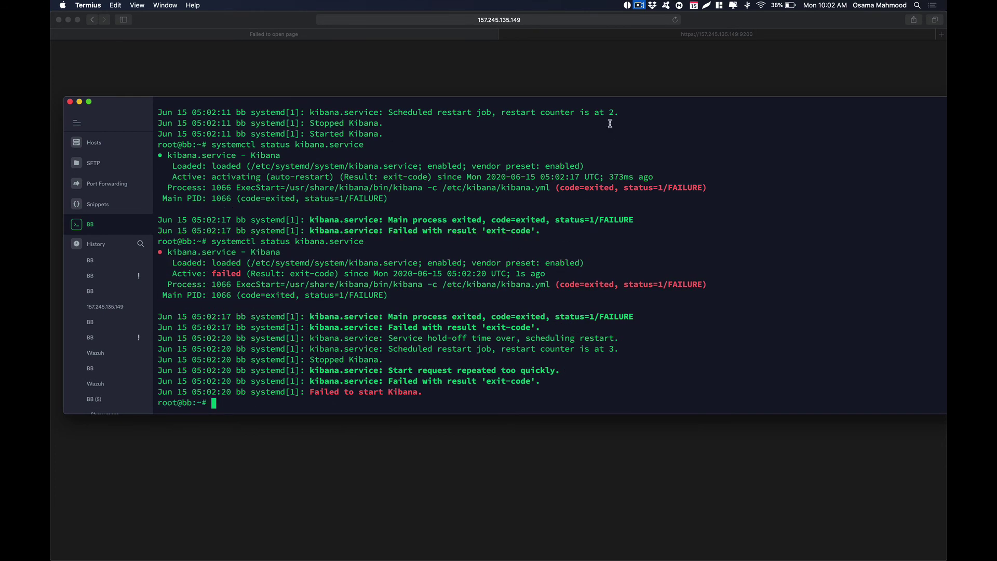
{"action": "left_click", "coordinate": [640, 6]}
{"action": "left_click", "coordinate": [652, 35]}
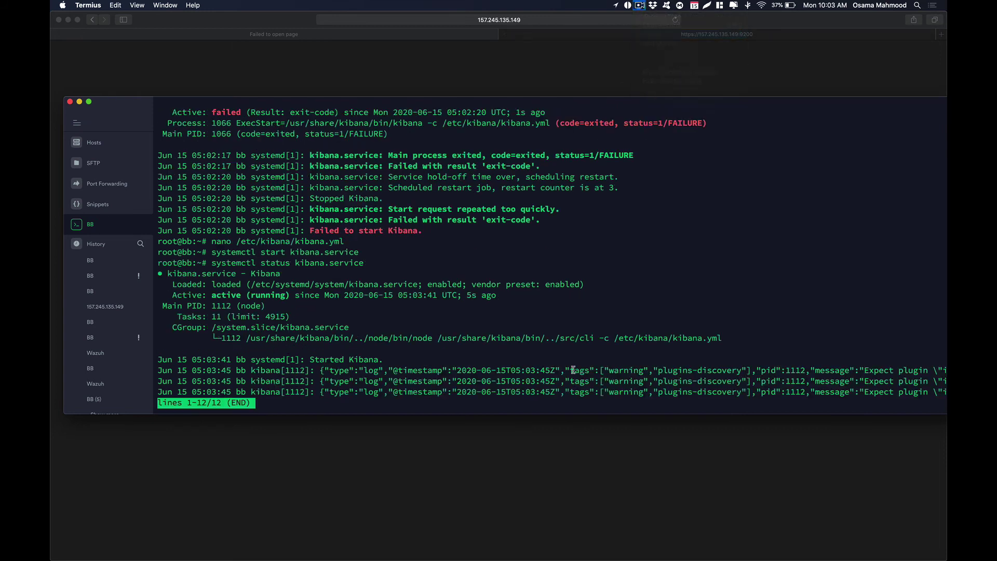
- Examine the Kibana service status output, including its active state and the kibana.yml path, and return to the shell prompt
{"action": "left_click_drag", "start_coordinate": [571, 383], "coordinate": [529, 317]}
{"action": "left_click", "coordinate": [476, 284]}
{"action": "left_click_drag", "start_coordinate": [460, 284], "coordinate": [756, 425]}
{"action": "left_click", "coordinate": [767, 313]}
{"action": "left_click_drag", "start_coordinate": [615, 338], "coordinate": [721, 337]}
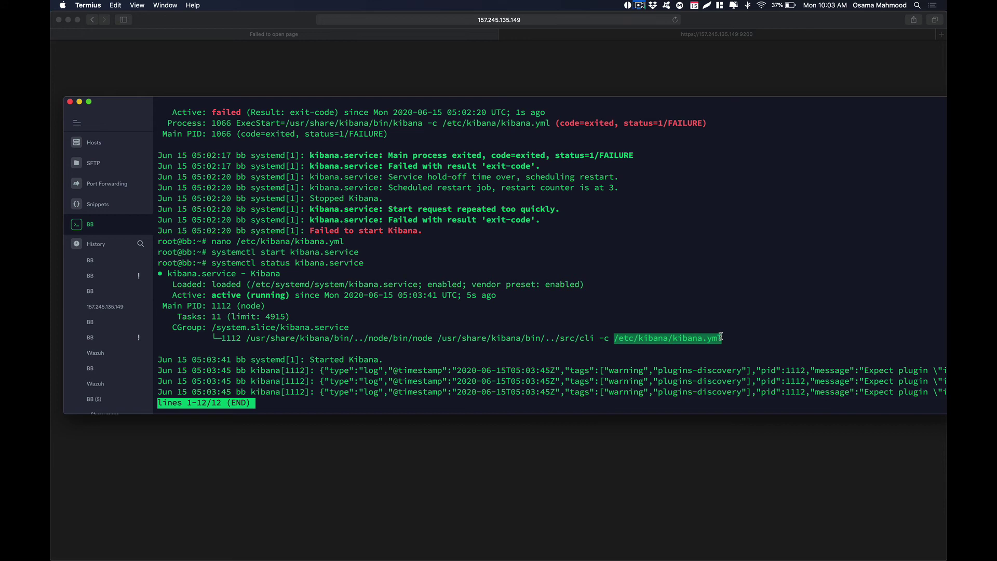
{"action": "left_click", "coordinate": [693, 373]}
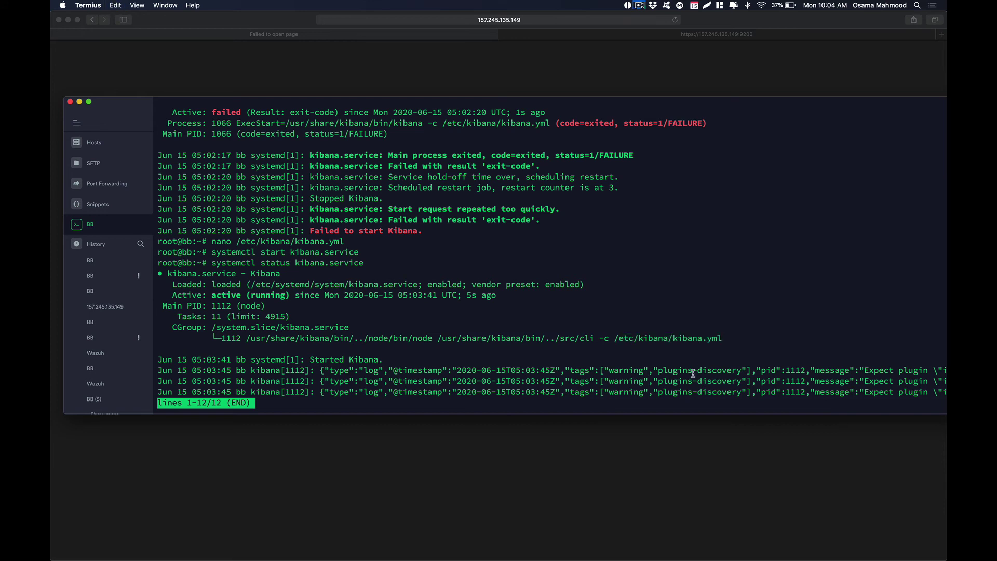
{"action": "key", "text": "ctrl+x"}
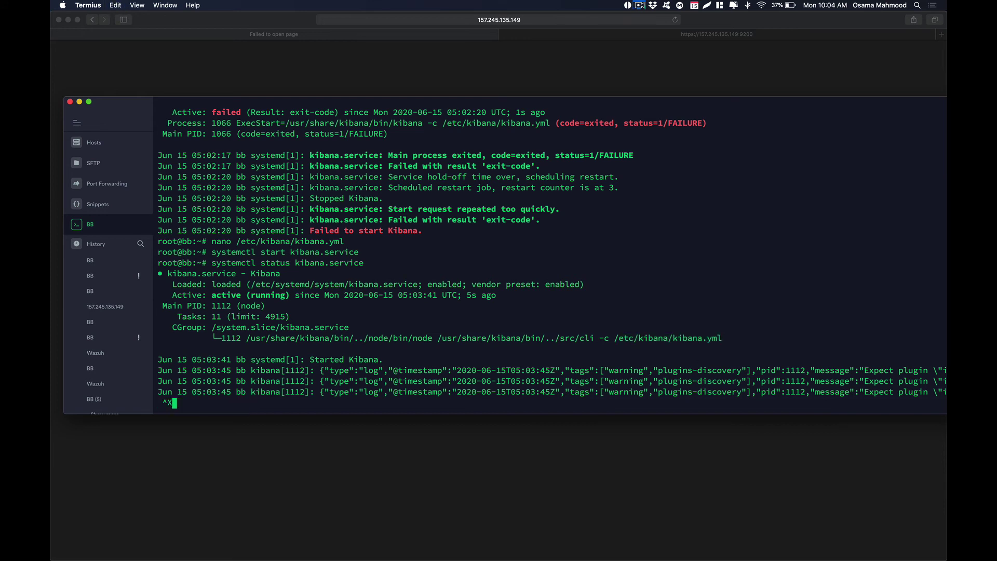
{"action": "key", "text": "q"}
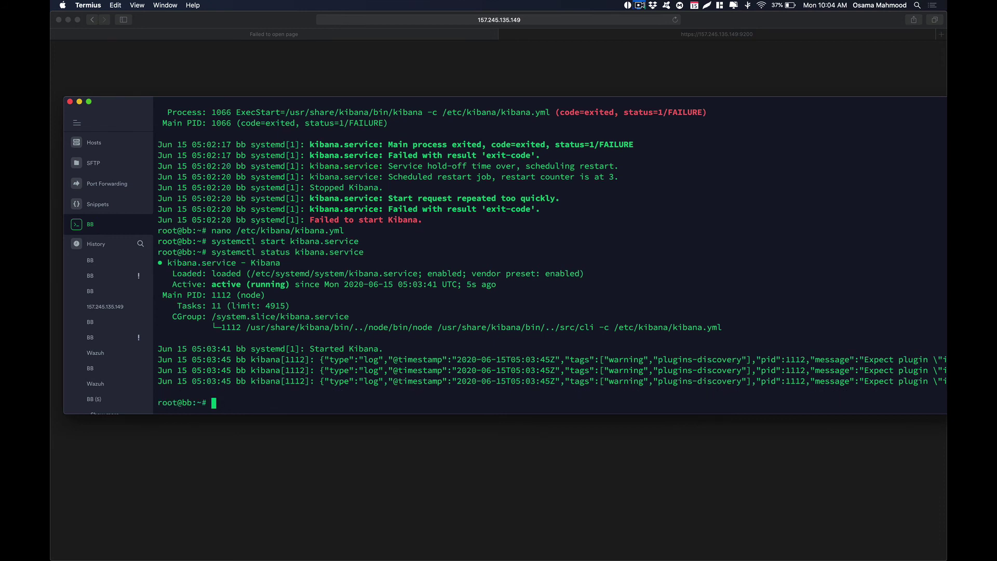
- Reopen /etc/kibana/kibana.yml in nano, touch up the spacing after the elasticsearch.password key, and save the file
{"action": "type", "text": "nano /etc/kibana/kibana.yml"}
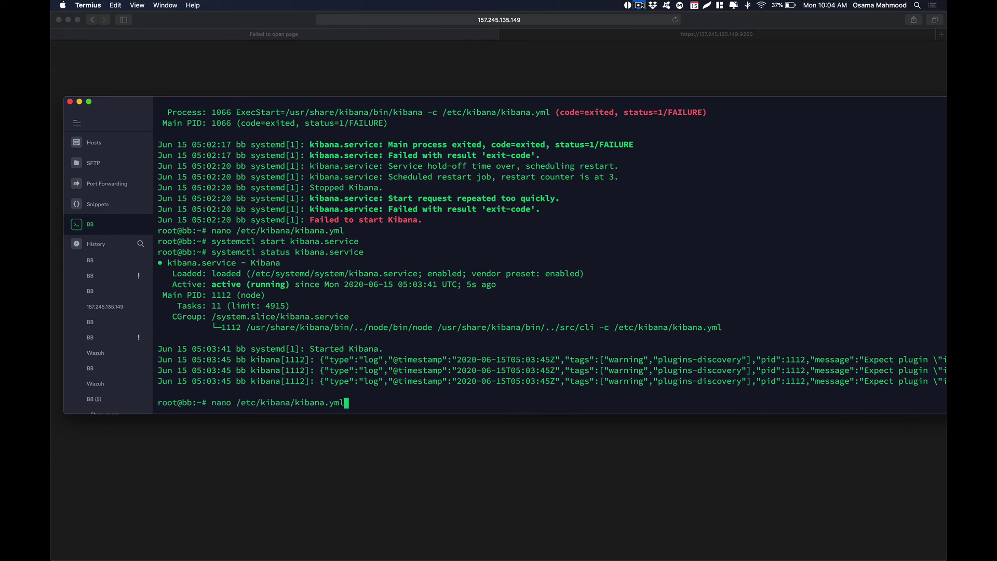
{"action": "key", "text": "Return"}
{"action": "key", "text": "Down"}
{"action": "key", "text": "Down"}
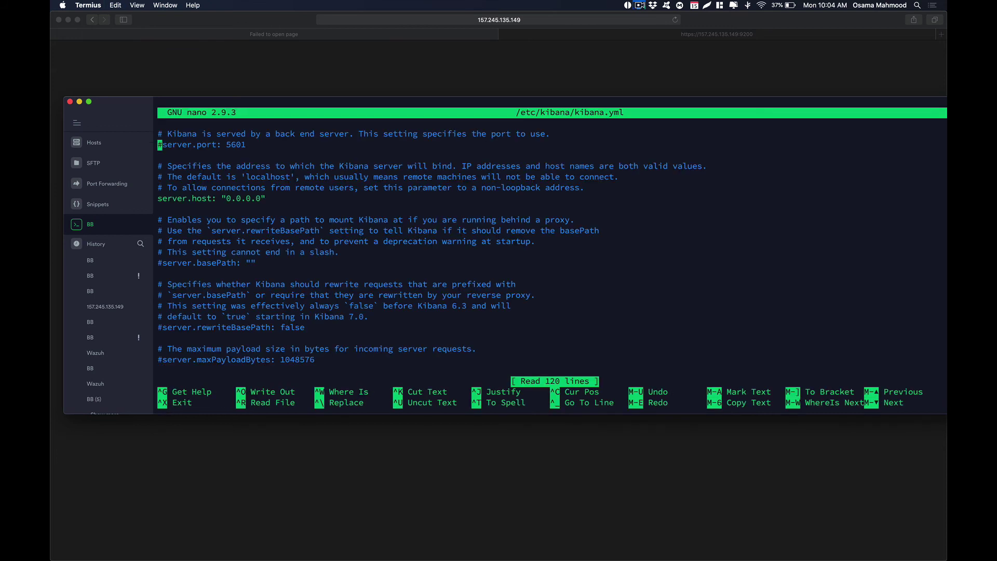
{"action": "key", "text": "Down"}
{"action": "key", "text": "Down"}
{"action": "key", "text": "Down"}
{"action": "key", "text": "Down"}
{"action": "key", "text": "Down"}
{"action": "key", "text": "Down"}
{"action": "key", "text": "Down"}
{"action": "key", "text": "Down"}
{"action": "key", "text": "Down"}
{"action": "key", "text": "Down"}
{"action": "key", "text": "Down"}
{"action": "key", "text": "Down"}
{"action": "key", "text": "Down"}
{"action": "key", "text": "Down"}
{"action": "key", "text": "Down"}
{"action": "key", "text": "Down"}
{"action": "key", "text": "Down"}
{"action": "key", "text": "Down"}
{"action": "key", "text": "Down"}
{"action": "key", "text": "Down"}
{"action": "key", "text": "Down"}
{"action": "key", "text": "Down"}
{"action": "key", "text": "Down"}
{"action": "key", "text": "Down"}
{"action": "key", "text": "Down"}
{"action": "key", "text": "Down"}
{"action": "key", "text": "Down"}
{"action": "key", "text": "Down"}
{"action": "key", "text": "Down"}
{"action": "key", "text": "Down"}
{"action": "key", "text": "Down"}
{"action": "key", "text": "Down"}
{"action": "key", "text": "Down"}
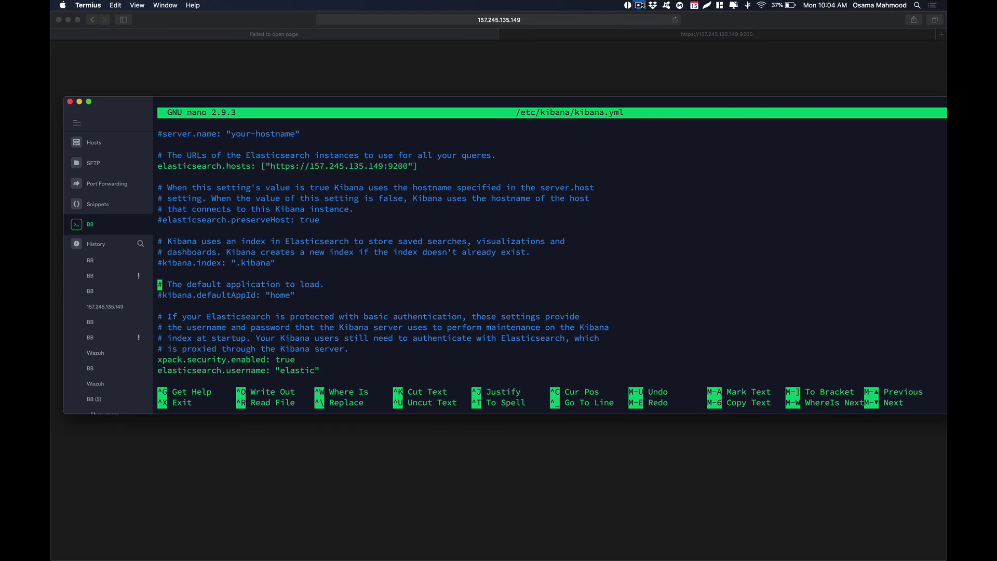
{"action": "key", "text": "Down"}
{"action": "key", "text": "Down"}
{"action": "key", "text": "Down"}
{"action": "key", "text": "Down"}
{"action": "key", "text": "Down"}
{"action": "key", "text": "Down"}
{"action": "key", "text": "Down"}
{"action": "key", "text": "Down"}
{"action": "key", "text": "Down"}
{"action": "key", "text": "Down"}
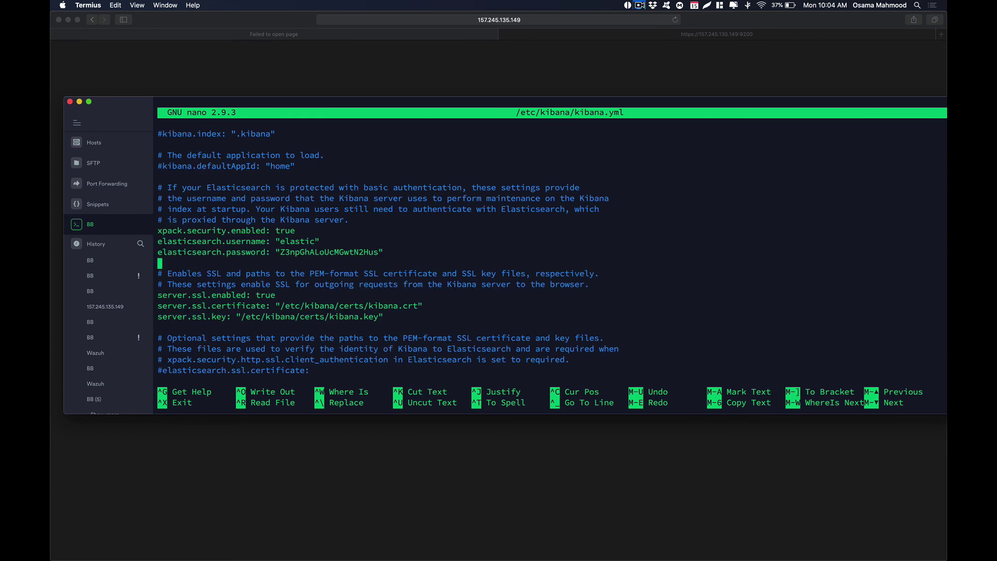
{"action": "key", "text": "Down"}
{"action": "key", "text": "Up"}
{"action": "key", "text": "Down"}
{"action": "key", "text": "Up"}
{"action": "key", "text": "Up"}
{"action": "key", "text": "Up"}
{"action": "key", "text": "Down"}
{"action": "key", "text": "Right"}
{"action": "key", "text": "Right"}
{"action": "key", "text": "Right"}
{"action": "key", "text": "Right"}
{"action": "key", "text": "Right"}
{"action": "key", "text": "Right"}
{"action": "key", "text": "Right"}
{"action": "key", "text": "Right"}
{"action": "key", "text": "Right"}
{"action": "key", "text": "Right"}
{"action": "key", "text": "Right"}
{"action": "key", "text": "Right"}
{"action": "key", "text": "Right"}
{"action": "key", "text": "Right"}
{"action": "key", "text": "Right"}
{"action": "key", "text": "Right"}
{"action": "key", "text": "Right"}
{"action": "key", "text": "Right"}
{"action": "key", "text": "Right"}
{"action": "key", "text": "Right"}
{"action": "key", "text": "Right"}
{"action": "key", "text": "Right"}
{"action": "key", "text": "Right"}
{"action": "key", "text": "Left"}
{"action": "key", "text": "Right"}
{"action": "key", "text": "BackSpace"}
{"action": "key", "text": "ctrl+x"}
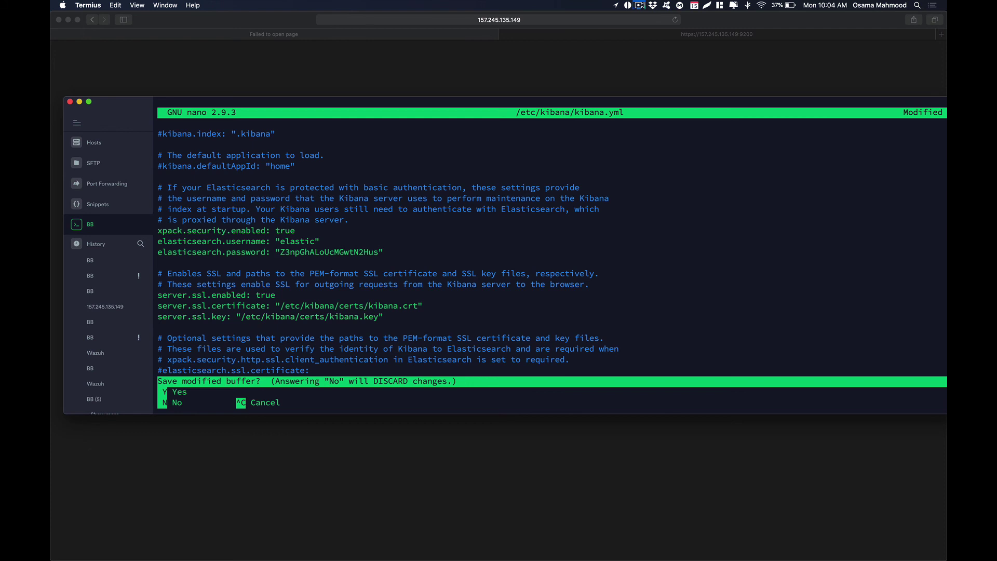
{"action": "key", "text": "y"}
{"action": "key", "text": "Return"}
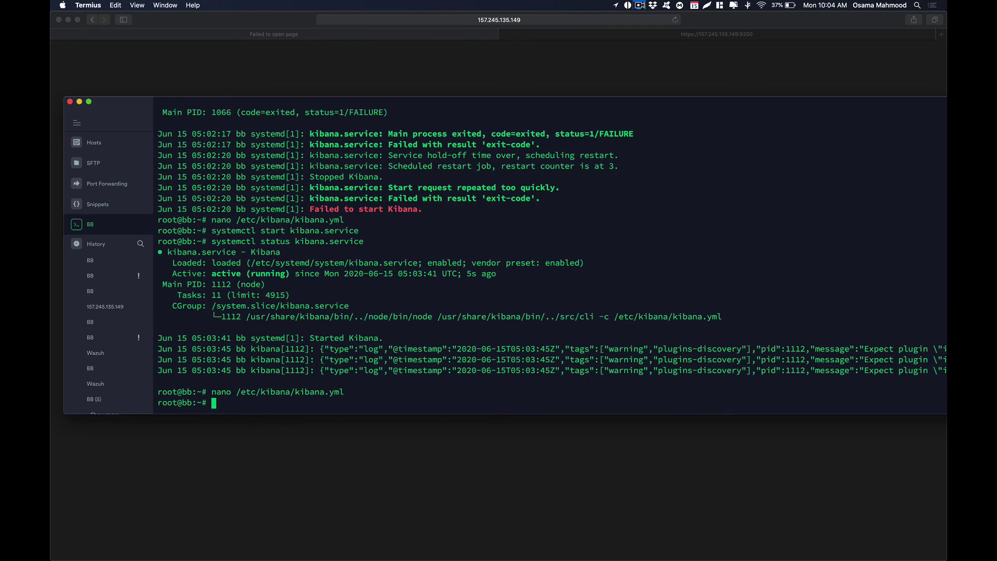
- Clear the terminal, switch to Safari and reload the Kibana page
{"action": "type", "text": "clear"}
{"action": "key", "text": "Return"}
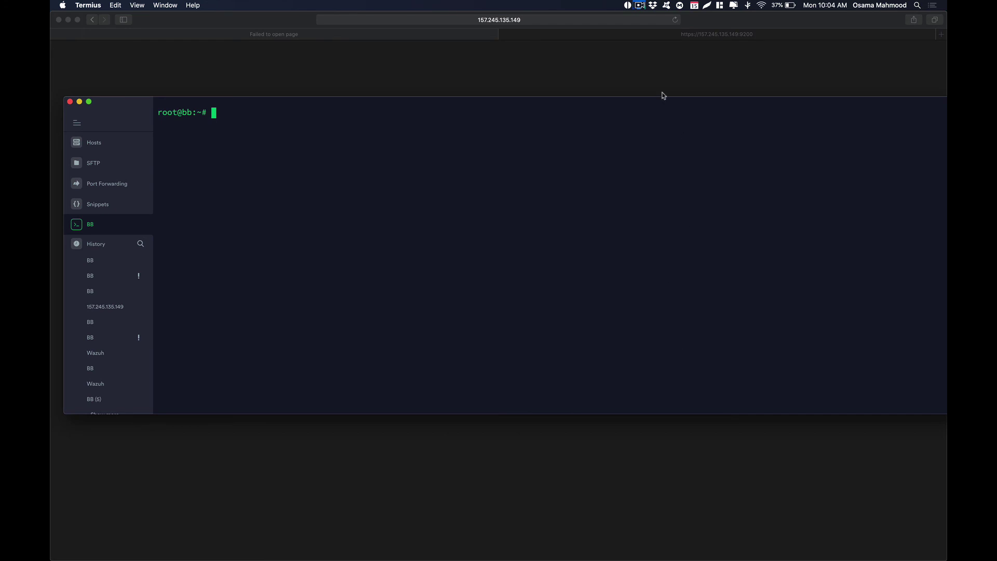
{"action": "left_click", "coordinate": [471, 58]}
{"action": "left_click", "coordinate": [676, 20]}
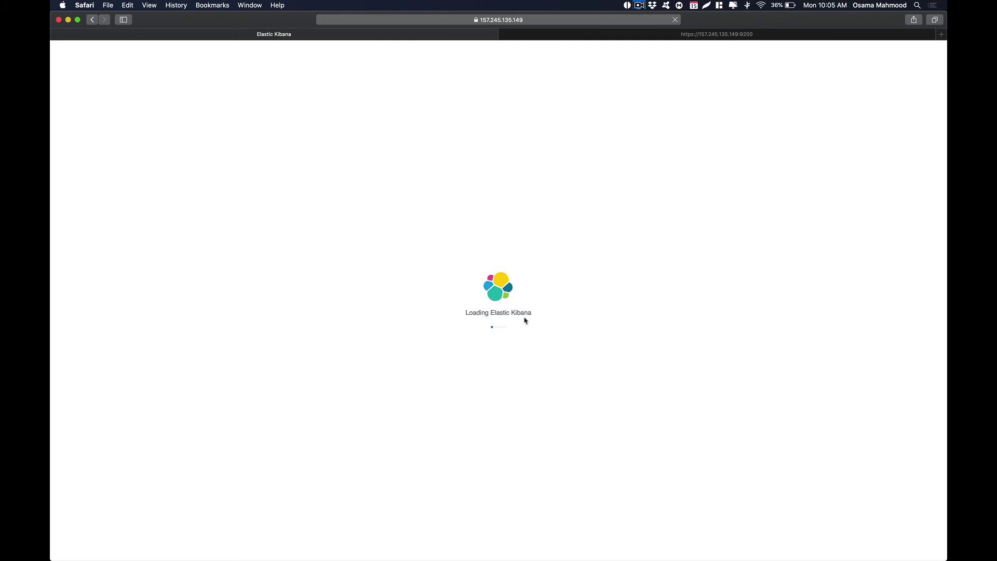
- Switch to Visual Studio Code to look up the elastic user's generated password, and return to Safari
{"action": "key", "text": "super+Tab"}
{"action": "key", "text": "super+Tab"}
{"action": "key", "text": "super+Tab"}
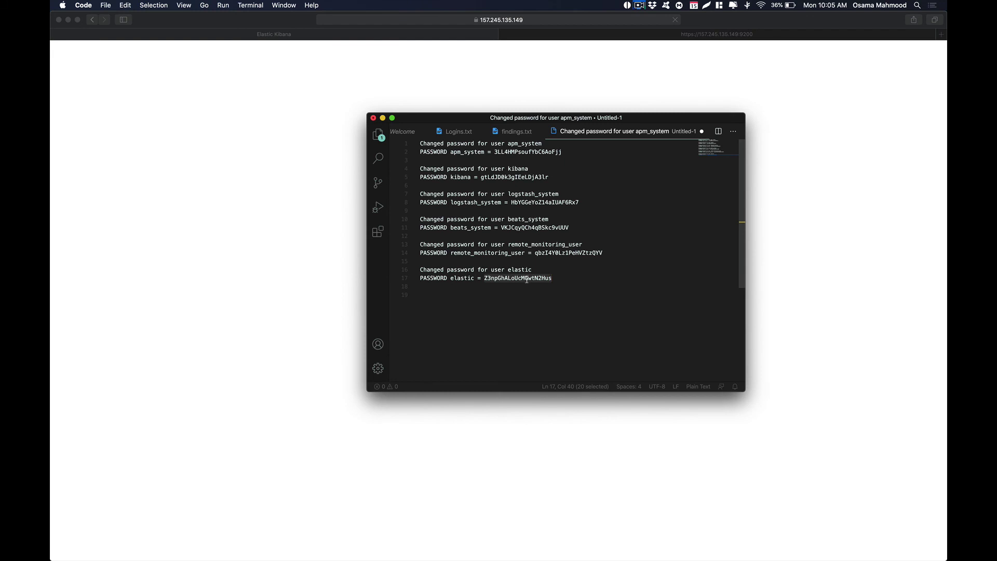
{"action": "left_click", "coordinate": [779, 269]}
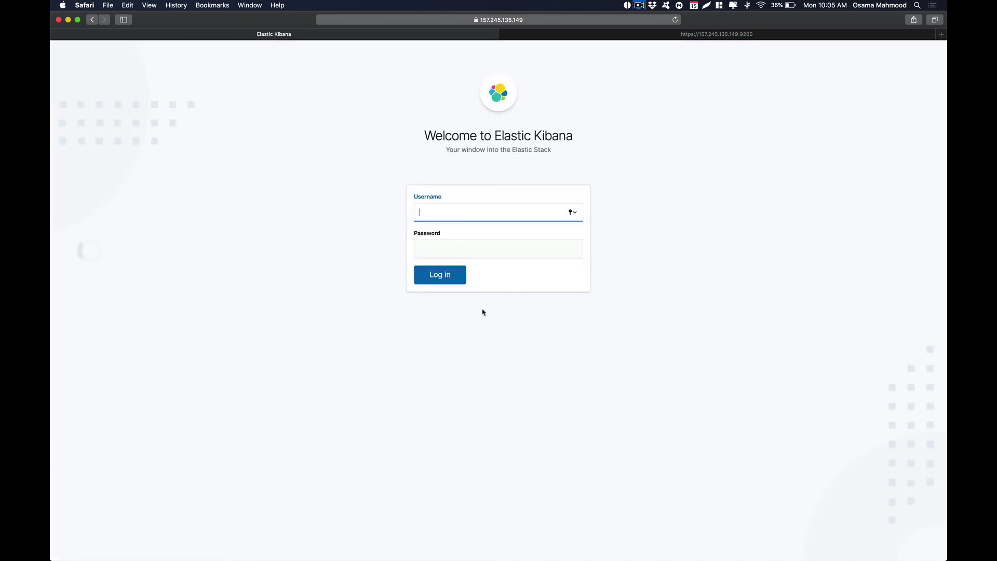
- Log in to Kibana with the username elastic and the account password
{"action": "left_click_drag", "start_coordinate": [441, 113], "coordinate": [762, 263]}
{"action": "left_click", "coordinate": [762, 265]}
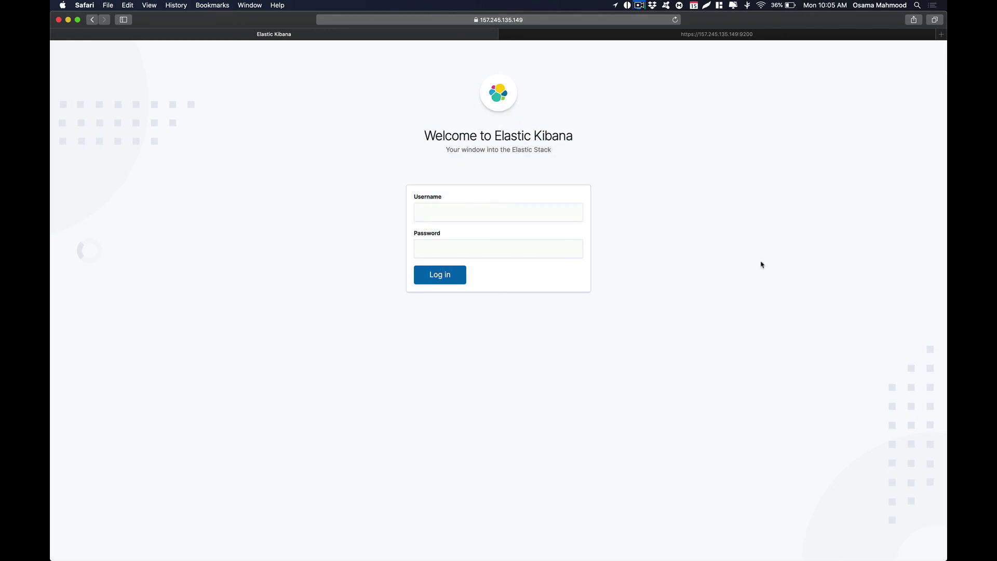
{"action": "left_click", "coordinate": [524, 219]}
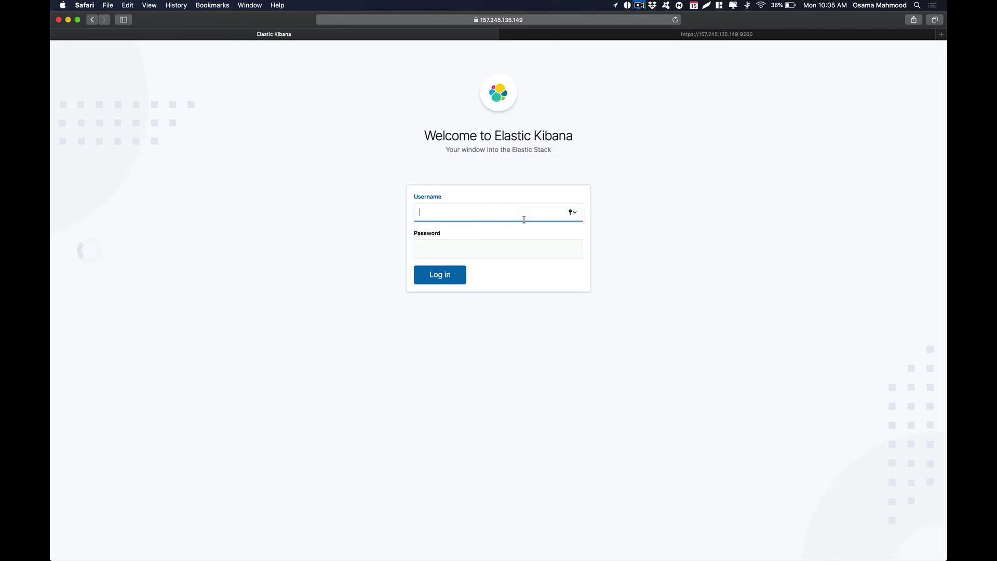
{"action": "type", "text": "elastic"}
{"action": "key", "text": "Tab"}
{"action": "type", "text": "********************"}
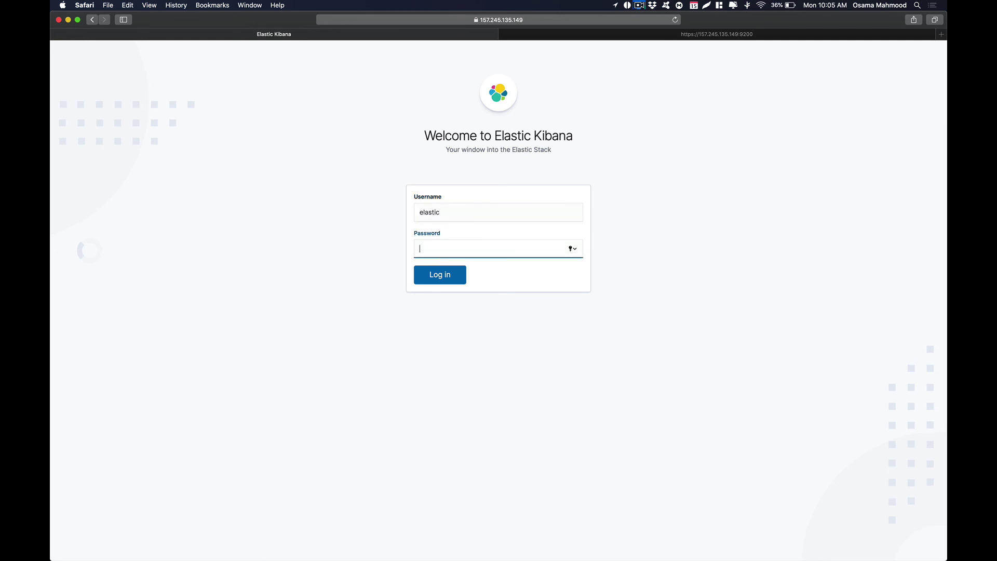
{"action": "left_click", "coordinate": [460, 275]}
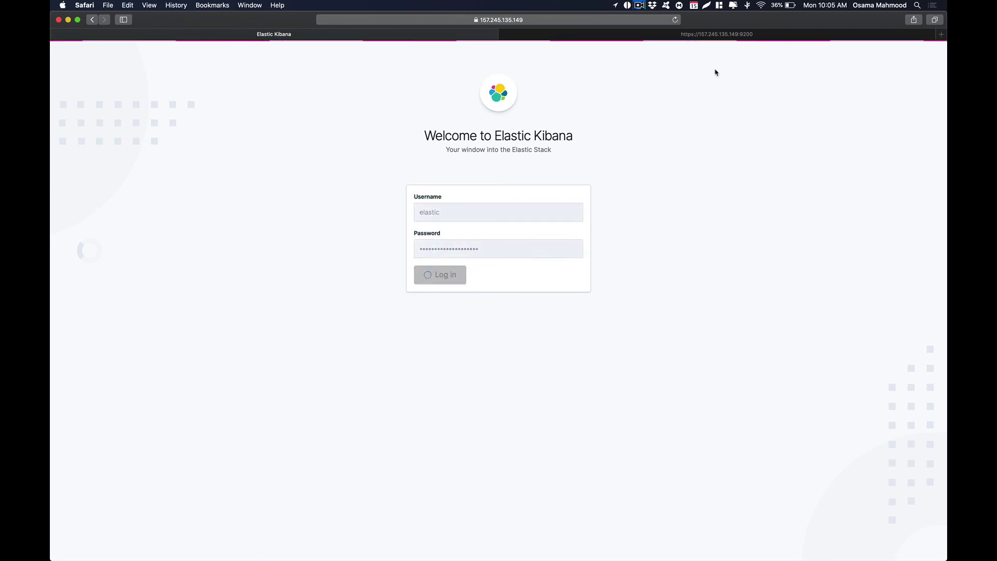
{"action": "left_click", "coordinate": [537, 88]}
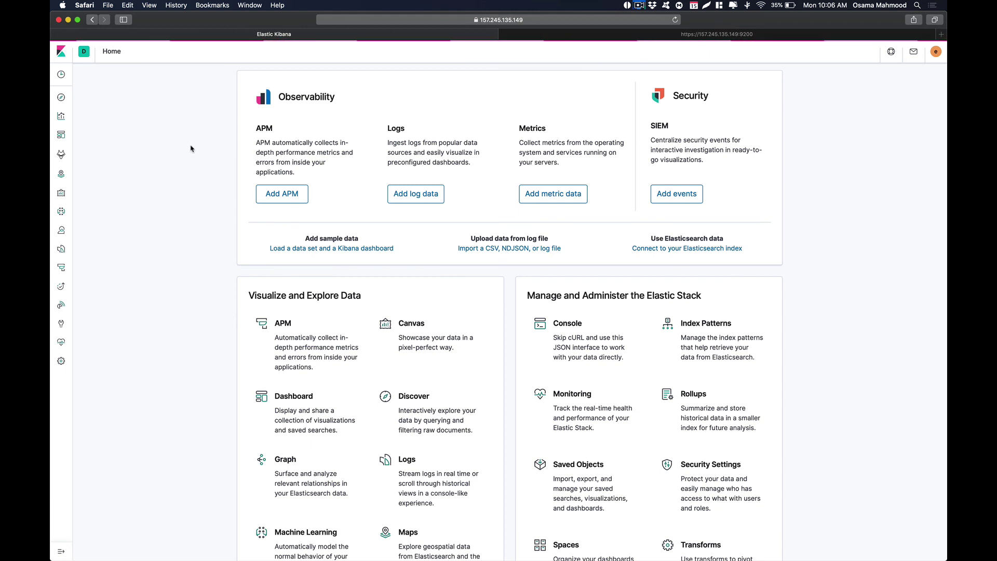
{"action": "left_click", "coordinate": [639, 5]}
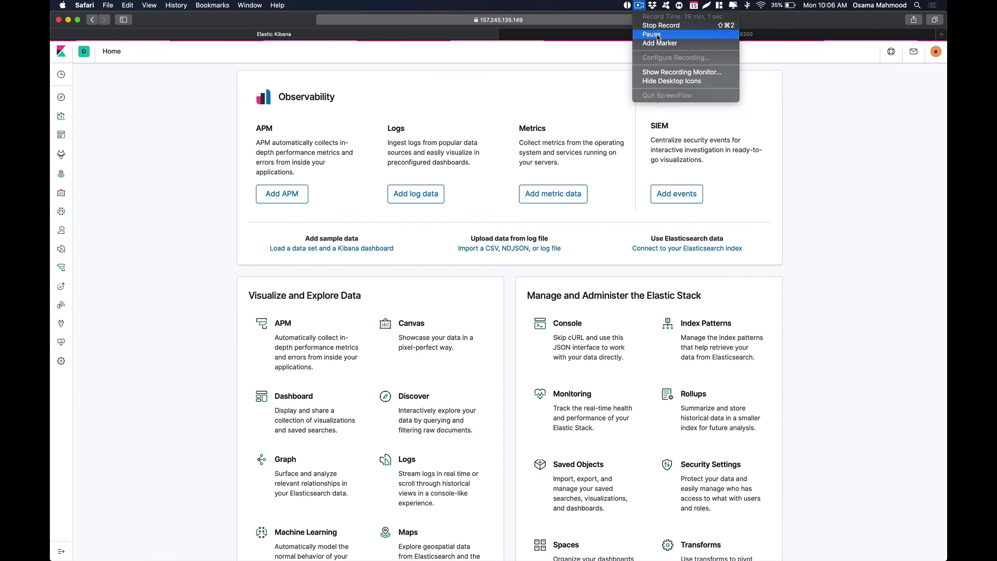